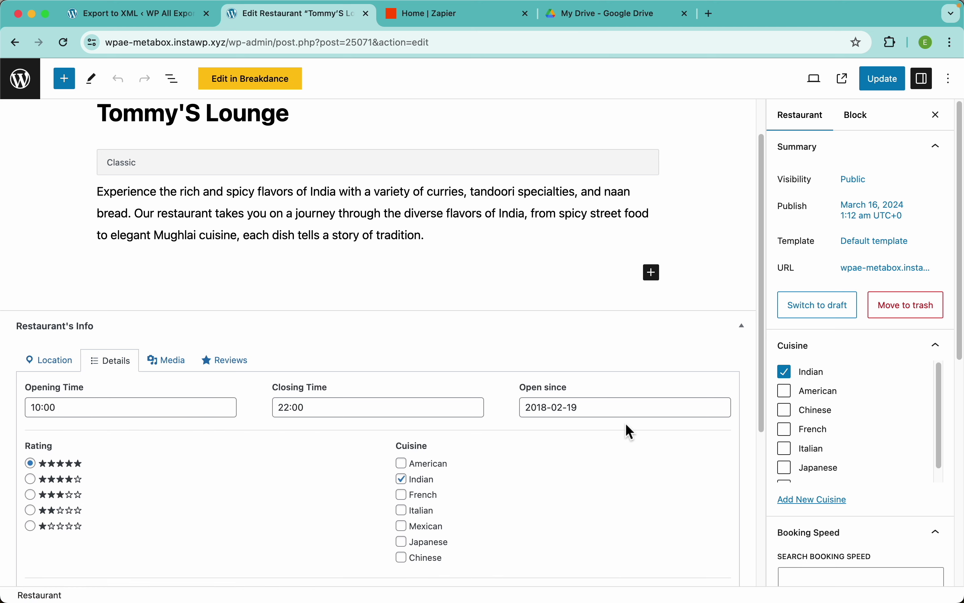
Step: Examine the Details, Media, Reviews and Location fields in the Restaurant's Info box of the Tommy'S Lounge entry
{"action": "scroll", "coordinate": [306, 455], "scroll_direction": "down", "scroll_amount": 4}
{"action": "scroll", "coordinate": [313, 464], "scroll_direction": "down", "scroll_amount": 3}
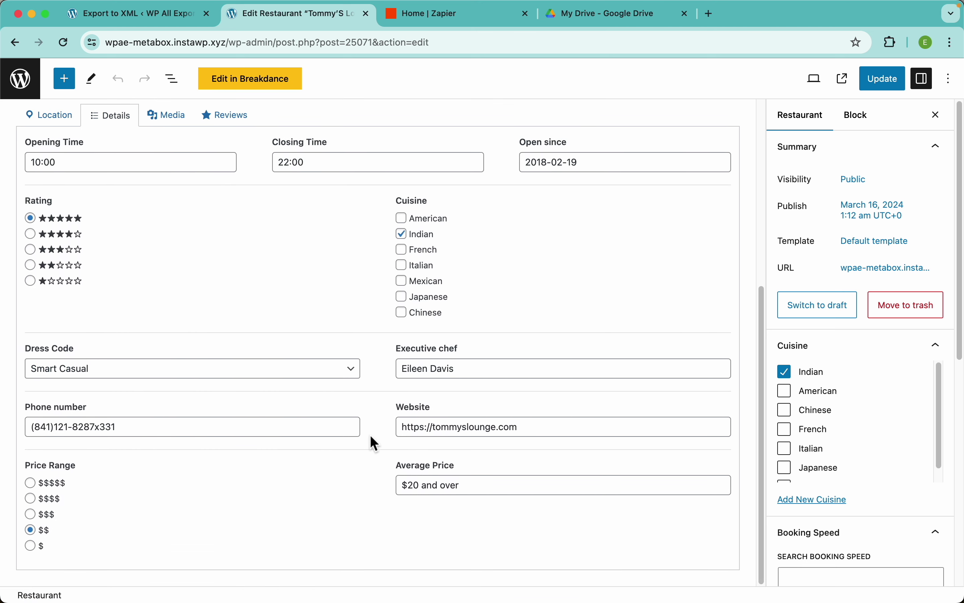
{"action": "left_click", "coordinate": [175, 121]}
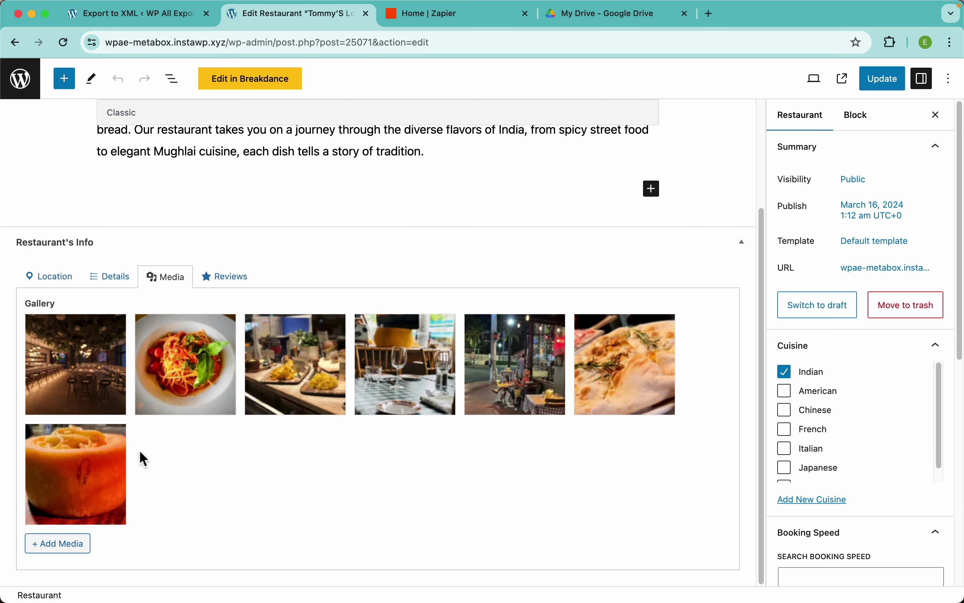
{"action": "left_click", "coordinate": [228, 278]}
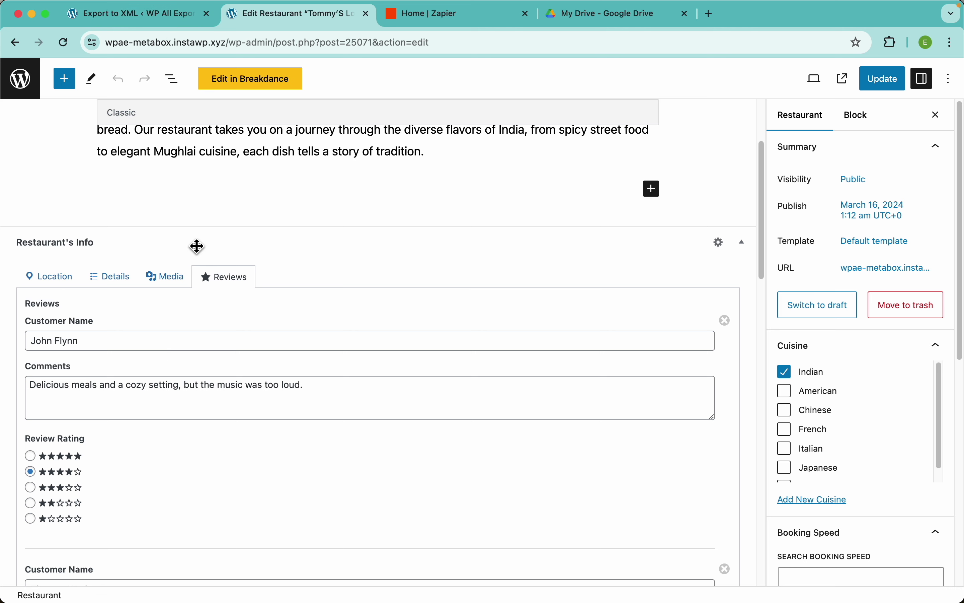
{"action": "left_click", "coordinate": [61, 280]}
Step: Choose Restaurants as the specific post type for the new export in WP All Export
{"action": "left_click", "coordinate": [163, 16]}
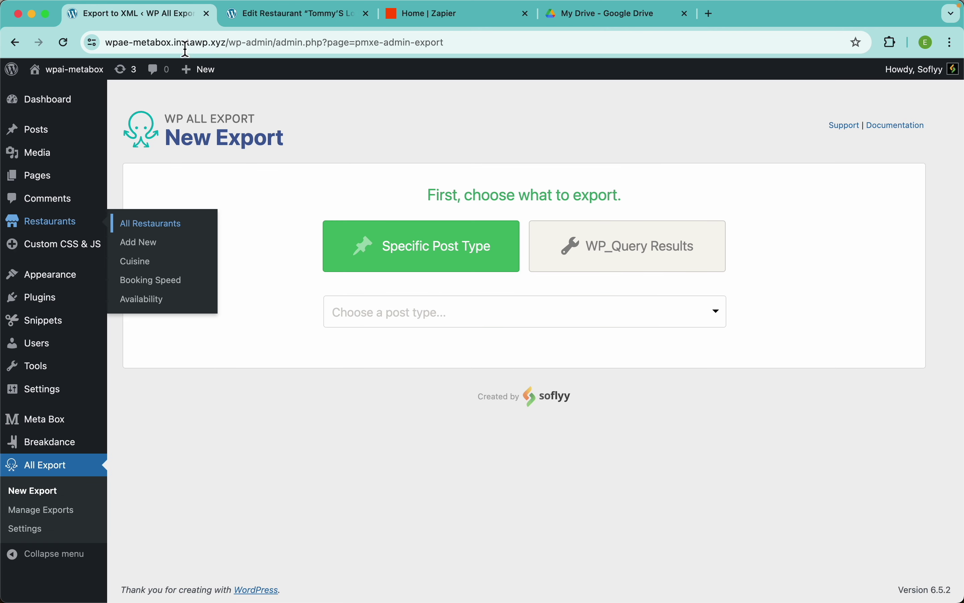
{"action": "left_click", "coordinate": [406, 313]}
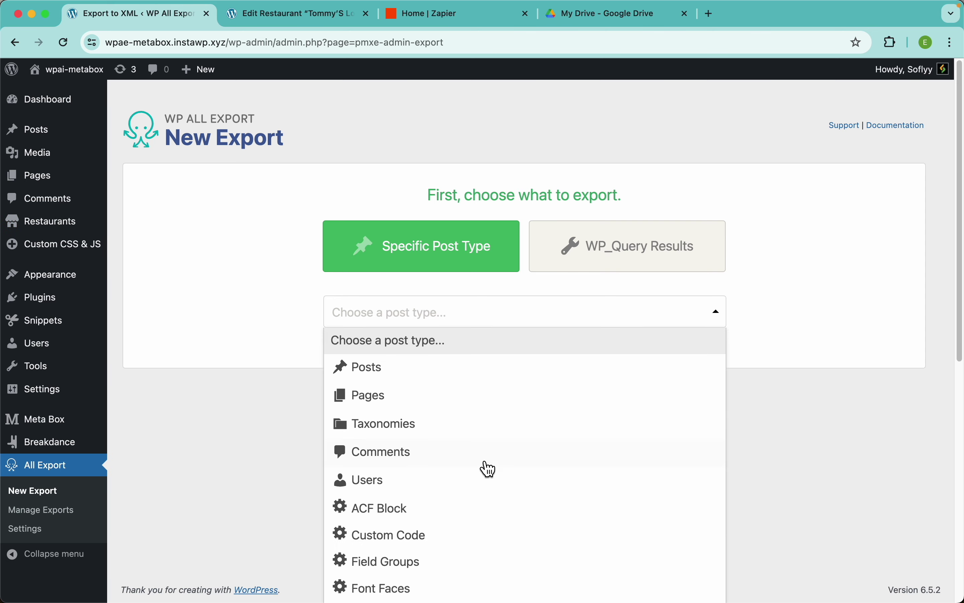
{"action": "scroll", "coordinate": [487, 467], "scroll_direction": "down", "scroll_amount": 8}
{"action": "left_click", "coordinate": [412, 536]}
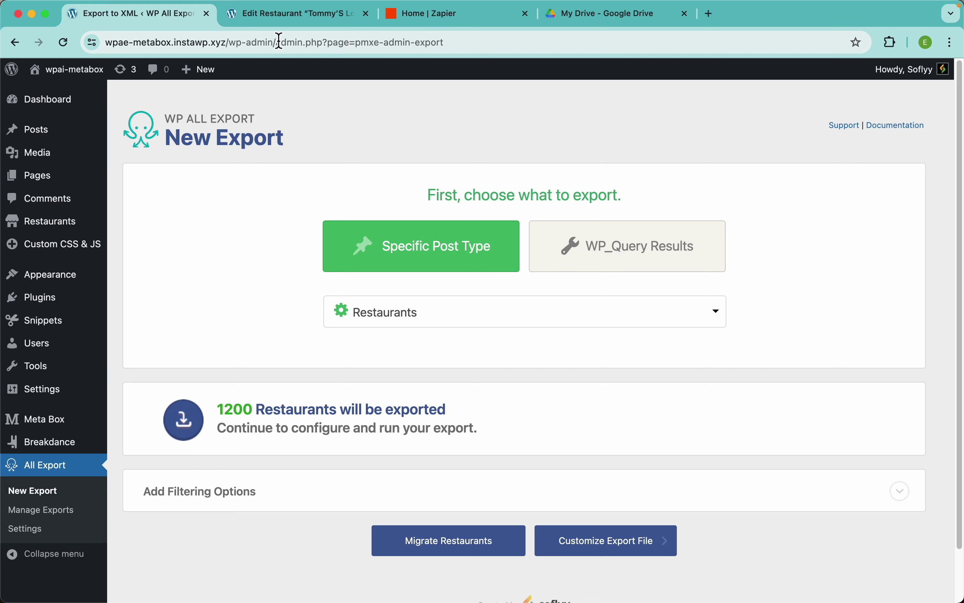
Step: Check the list of all restaurants on the site and return to the new export
{"action": "left_click", "coordinate": [287, 14]}
{"action": "left_click", "coordinate": [27, 82]}
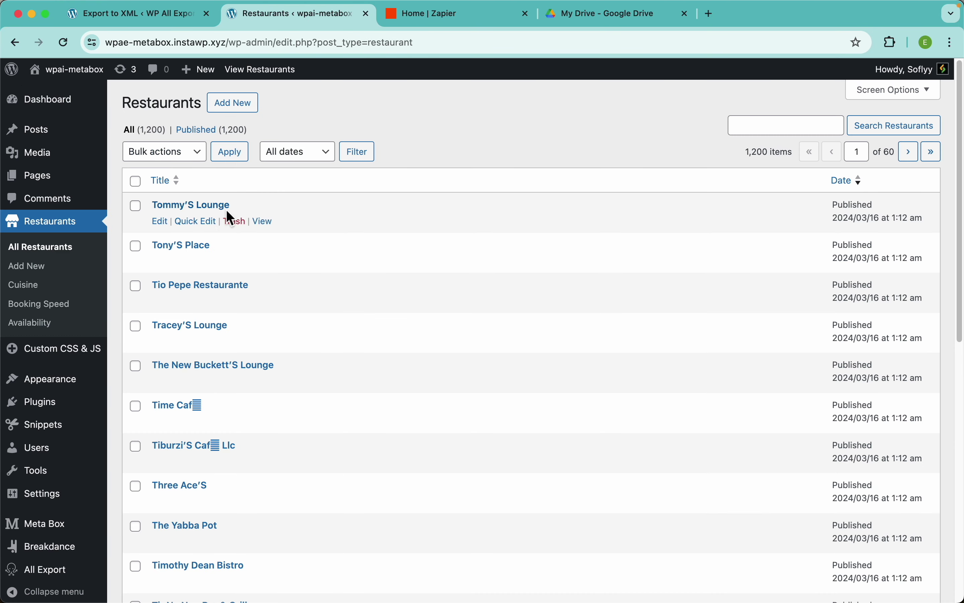
{"action": "left_click", "coordinate": [176, 23]}
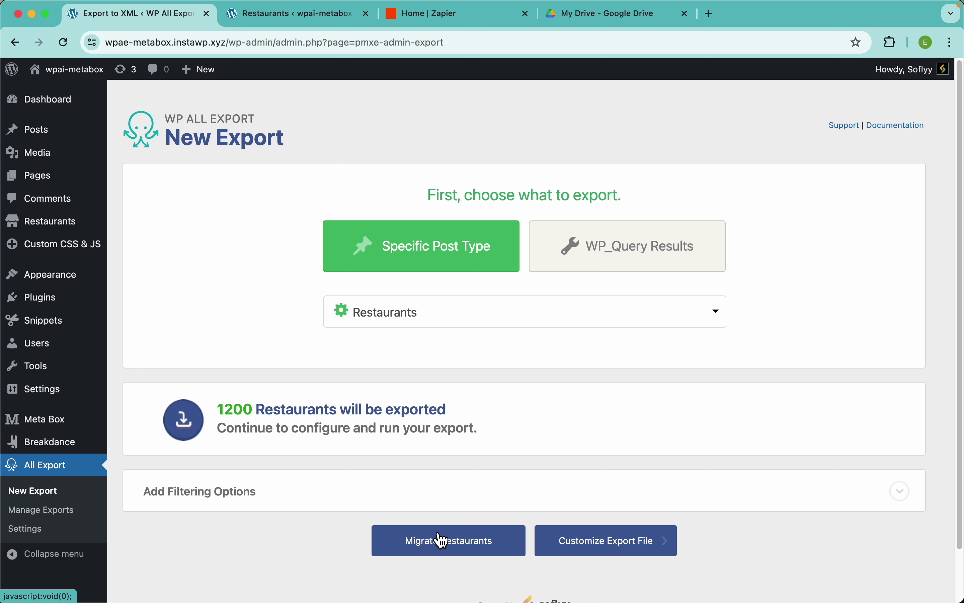
Step: Proceed to customizing the export file and preview the first 10 restaurants with the default fields
{"action": "left_click", "coordinate": [617, 551]}
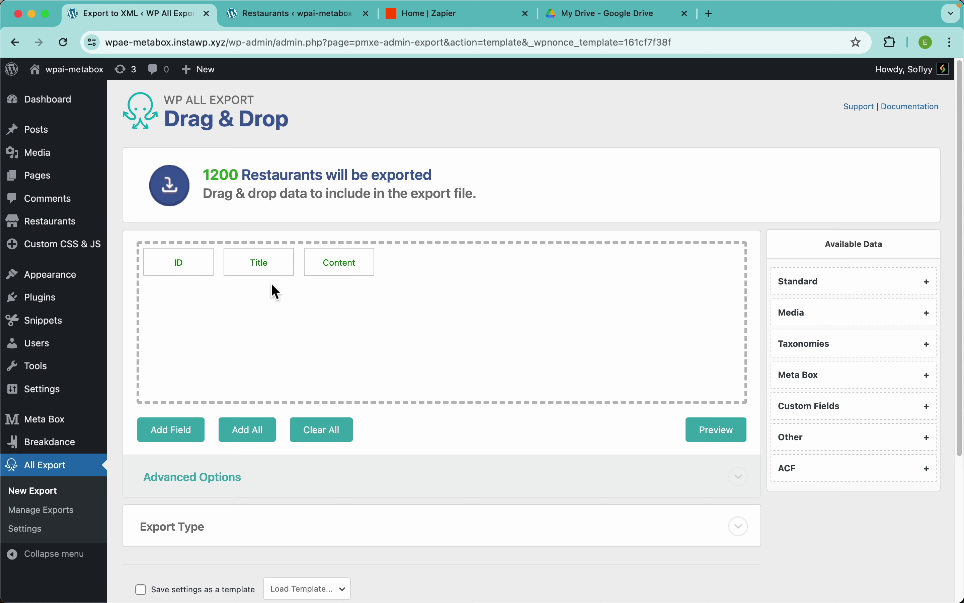
{"action": "left_click", "coordinate": [720, 432]}
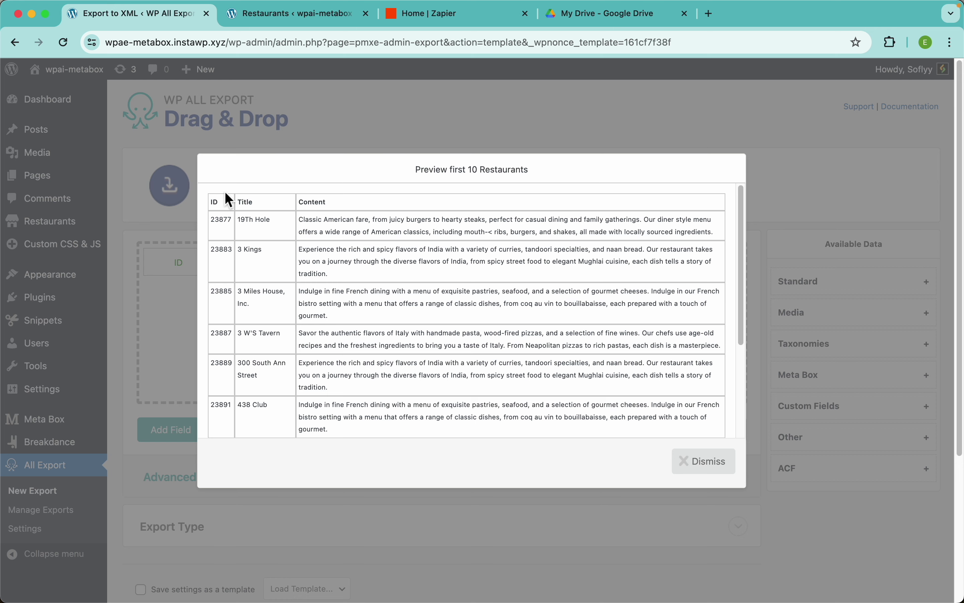
{"action": "left_click", "coordinate": [345, 136]}
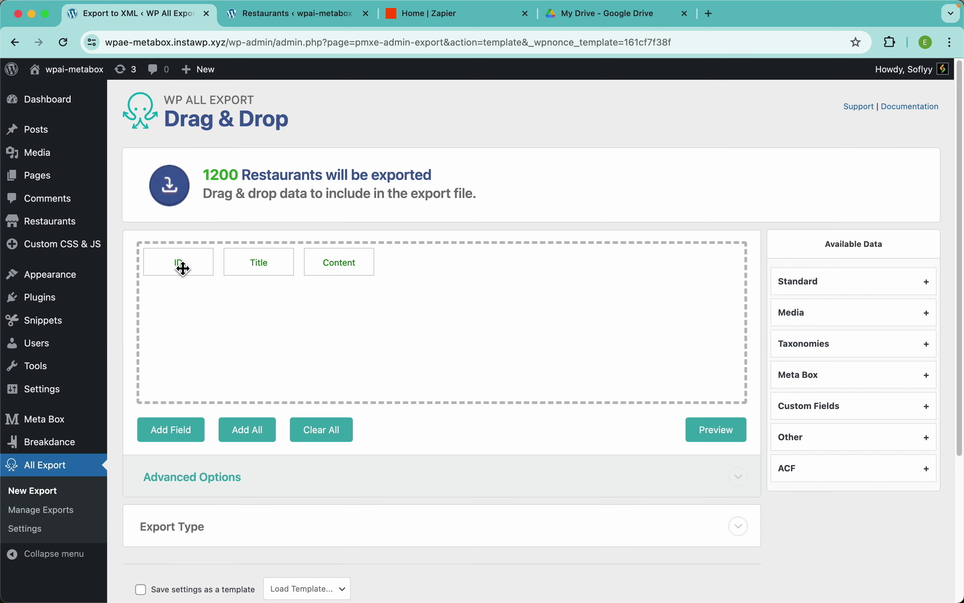
Step: Remove the ID field from the export layout and preview the remaining Title and Content columns
{"action": "left_click_drag", "start_coordinate": [181, 266], "coordinate": [172, 217]}
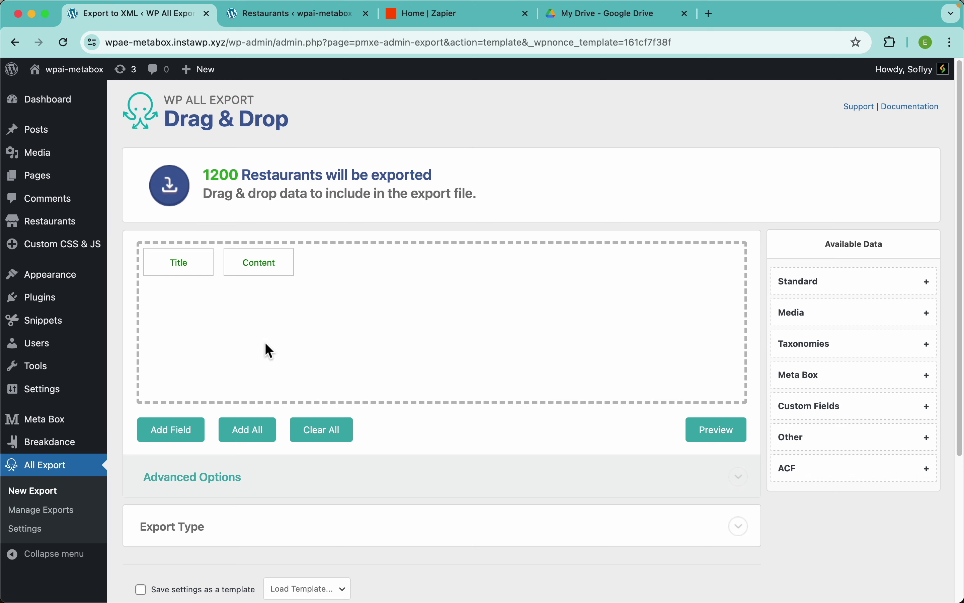
{"action": "left_click", "coordinate": [723, 436]}
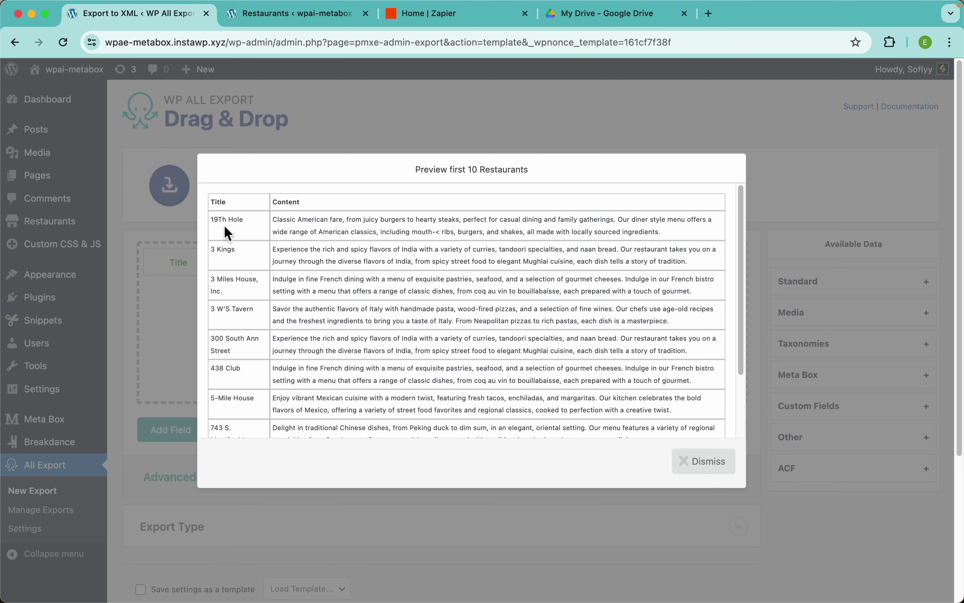
{"action": "left_click", "coordinate": [452, 132]}
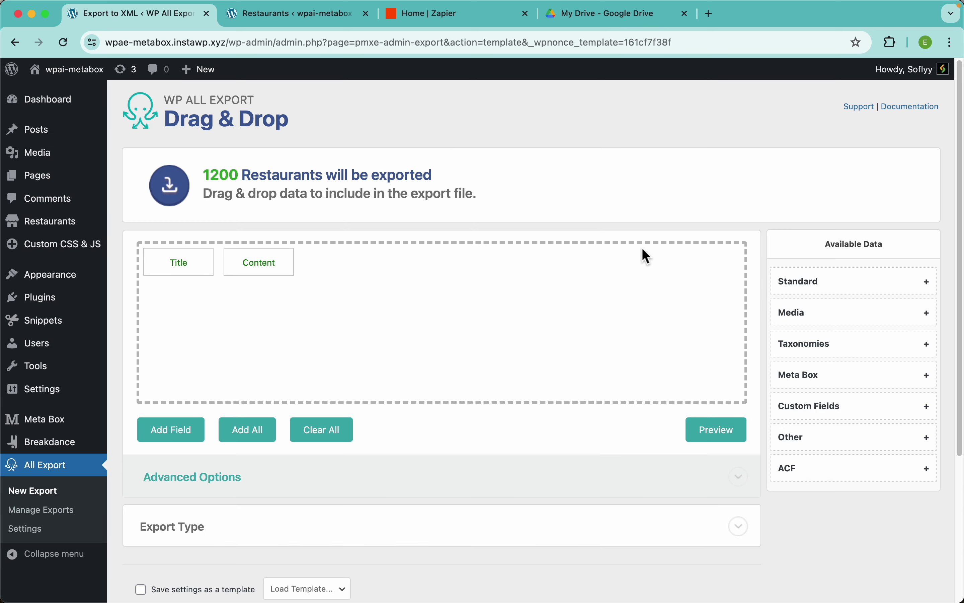
Step: Expand the Meta Box group in the available data and examine the restaurant fields it offers for export
{"action": "left_click", "coordinate": [902, 388]}
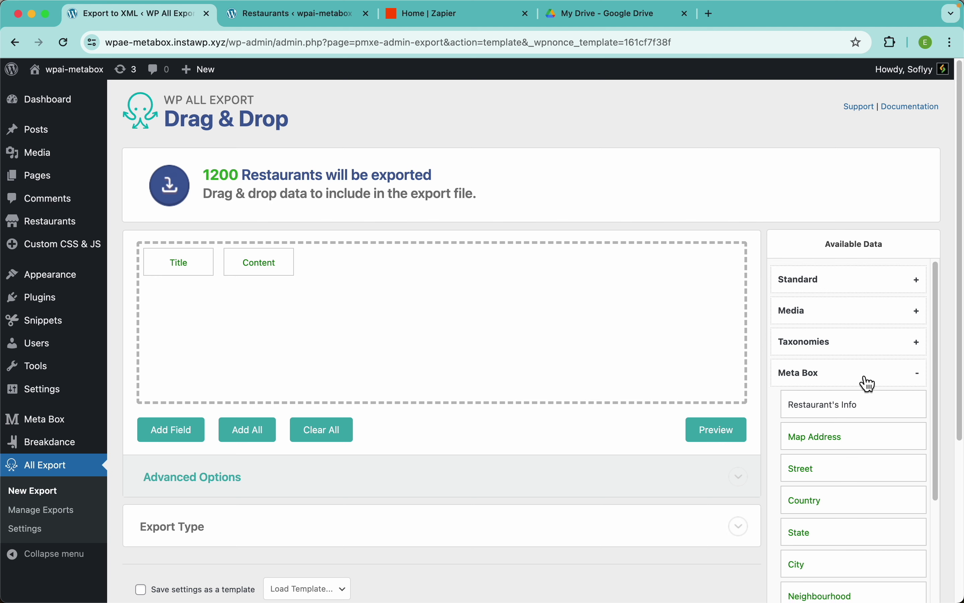
{"action": "scroll", "coordinate": [868, 381], "scroll_direction": "down", "scroll_amount": 3}
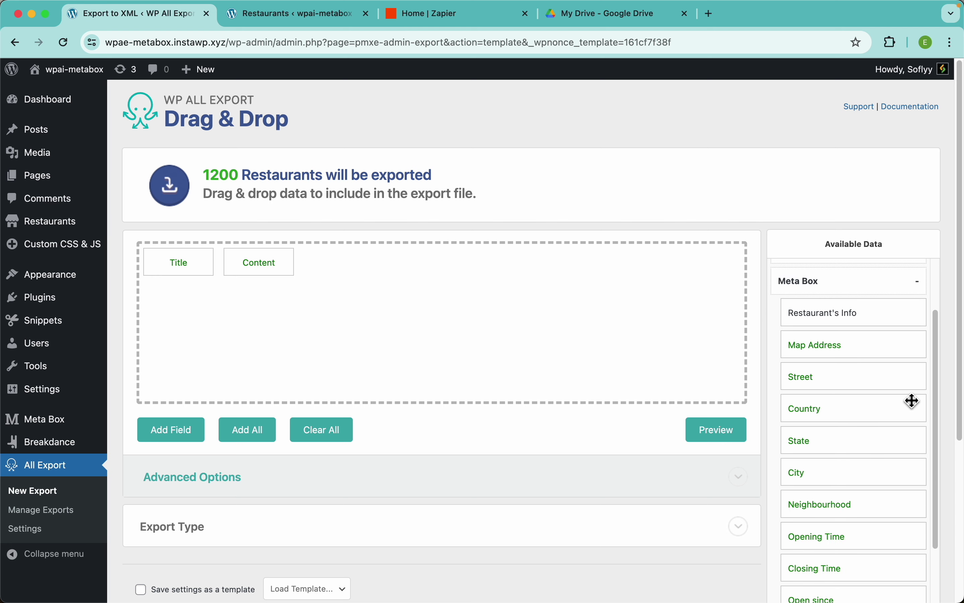
{"action": "scroll", "coordinate": [854, 324], "scroll_direction": "up", "scroll_amount": 5}
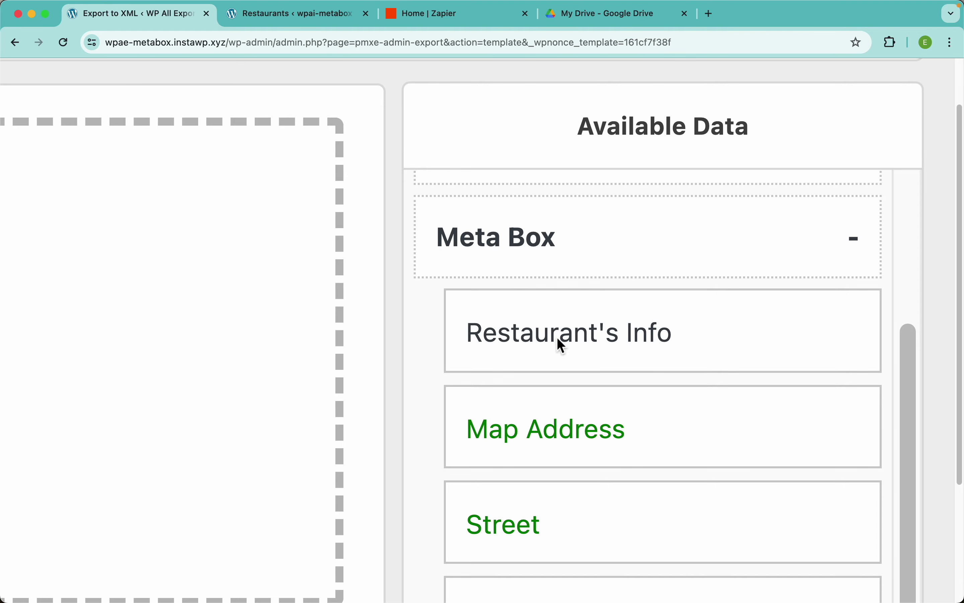
{"action": "scroll", "coordinate": [614, 410], "scroll_direction": "down", "scroll_amount": 2}
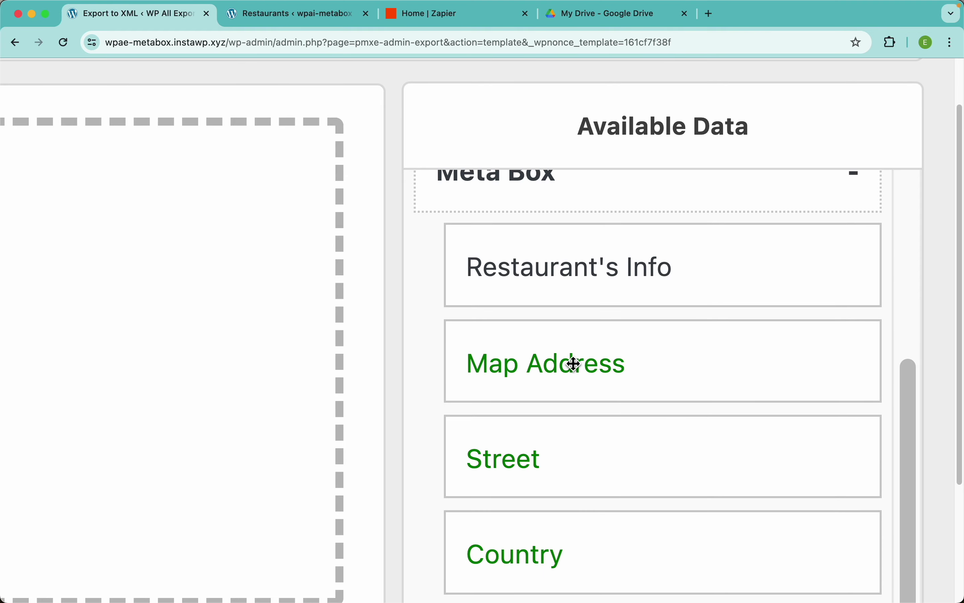
{"action": "scroll", "coordinate": [635, 389], "scroll_direction": "down", "scroll_amount": 8}
{"action": "scroll", "coordinate": [638, 389], "scroll_direction": "up", "scroll_amount": 8}
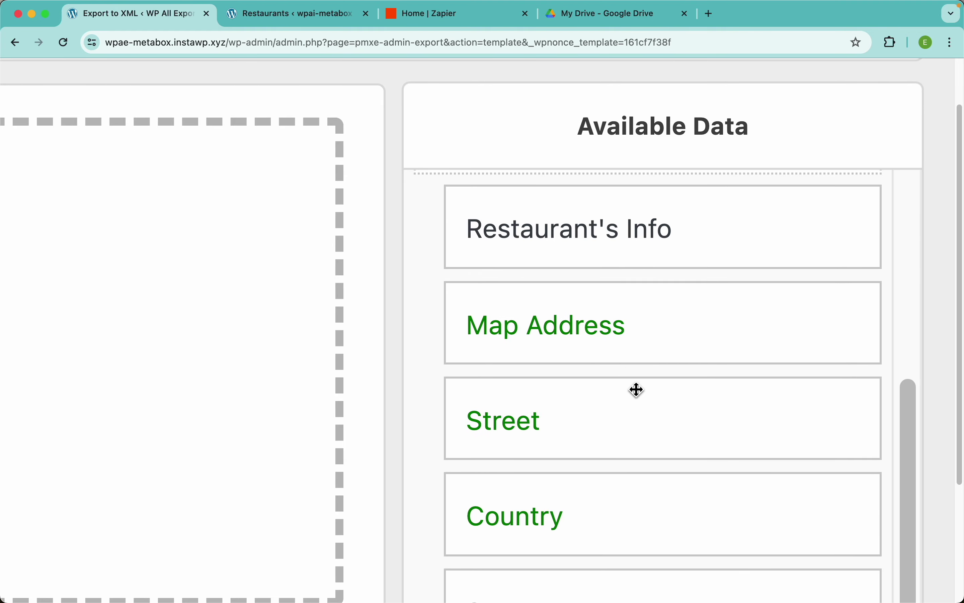
{"action": "scroll", "coordinate": [636, 390], "scroll_direction": "down", "scroll_amount": 5}
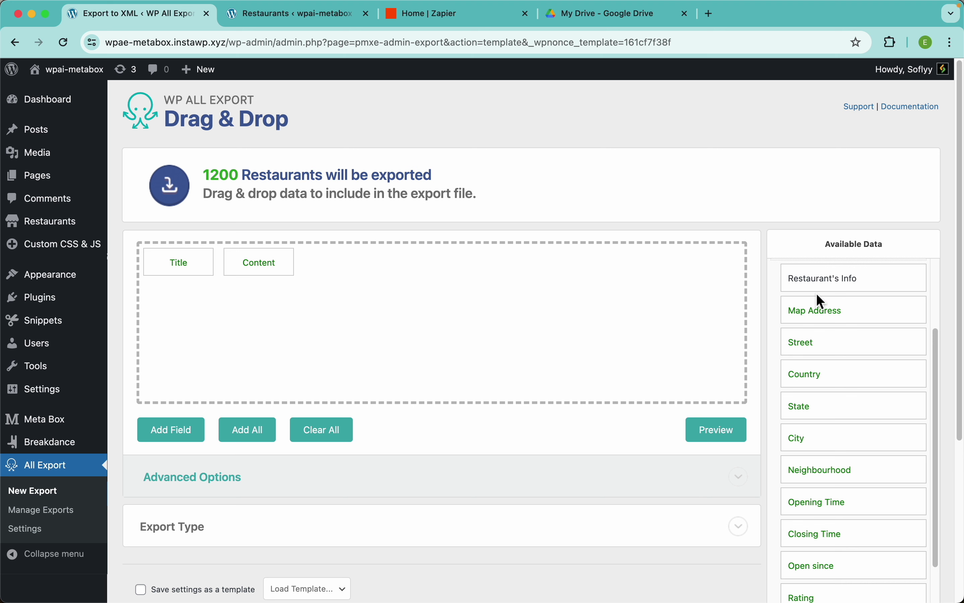
{"action": "scroll", "coordinate": [827, 493], "scroll_direction": "down", "scroll_amount": 4}
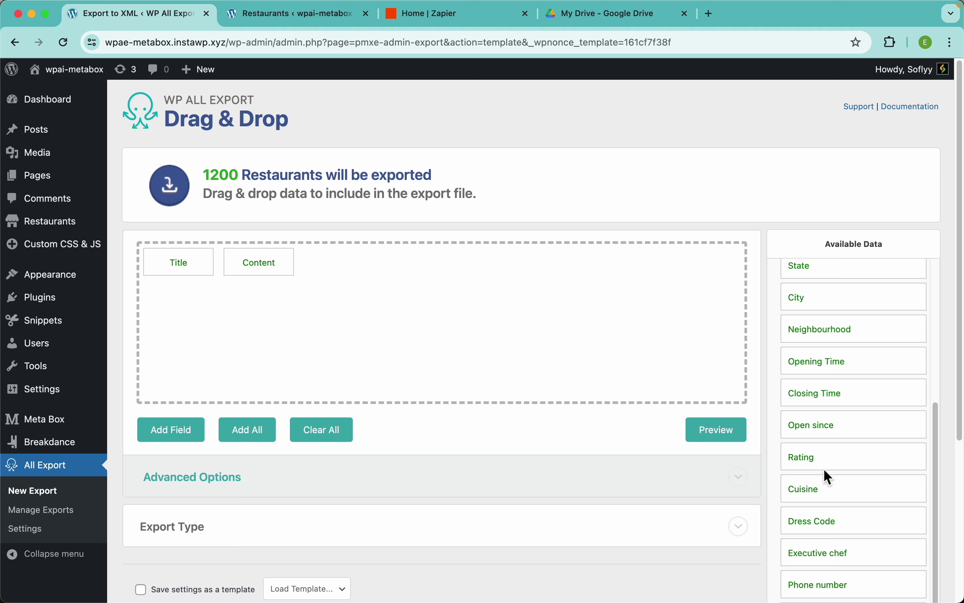
{"action": "scroll", "coordinate": [854, 435], "scroll_direction": "up", "scroll_amount": 5}
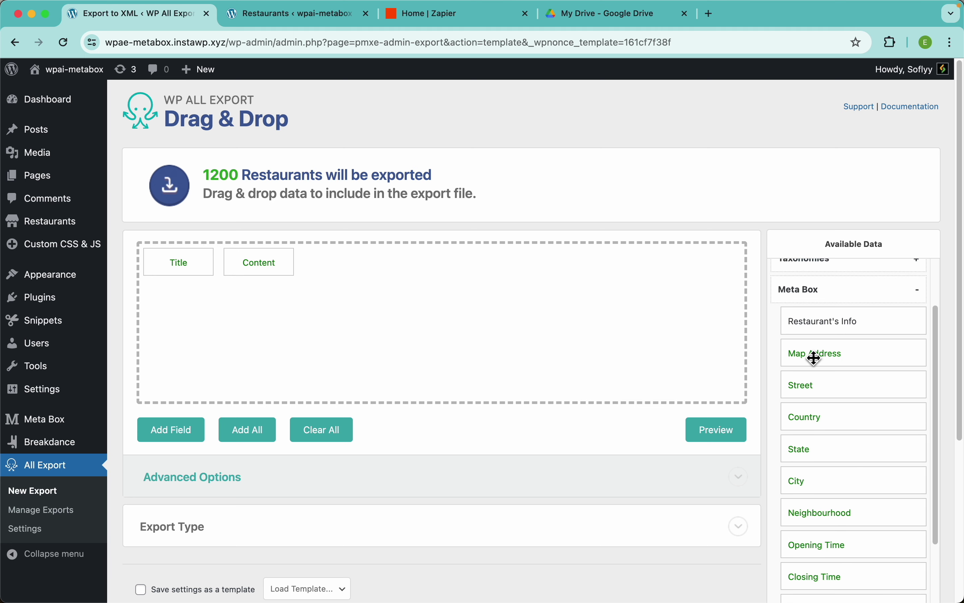
Step: Try out the Meta Box Map Address field in the export with a preview, and remove it again
{"action": "left_click_drag", "start_coordinate": [812, 357], "coordinate": [547, 321]}
{"action": "left_click", "coordinate": [725, 439]}
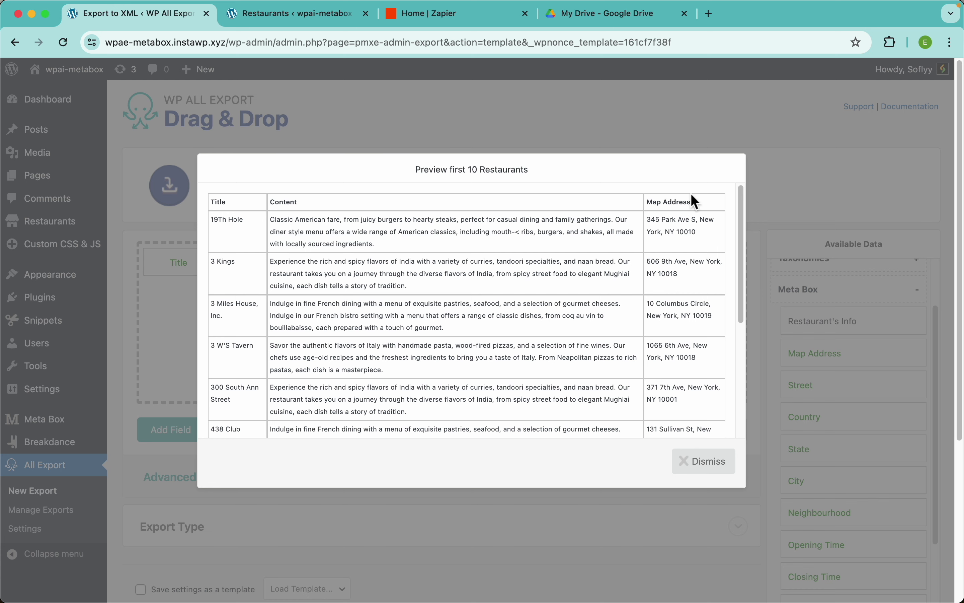
{"action": "left_click", "coordinate": [327, 93]}
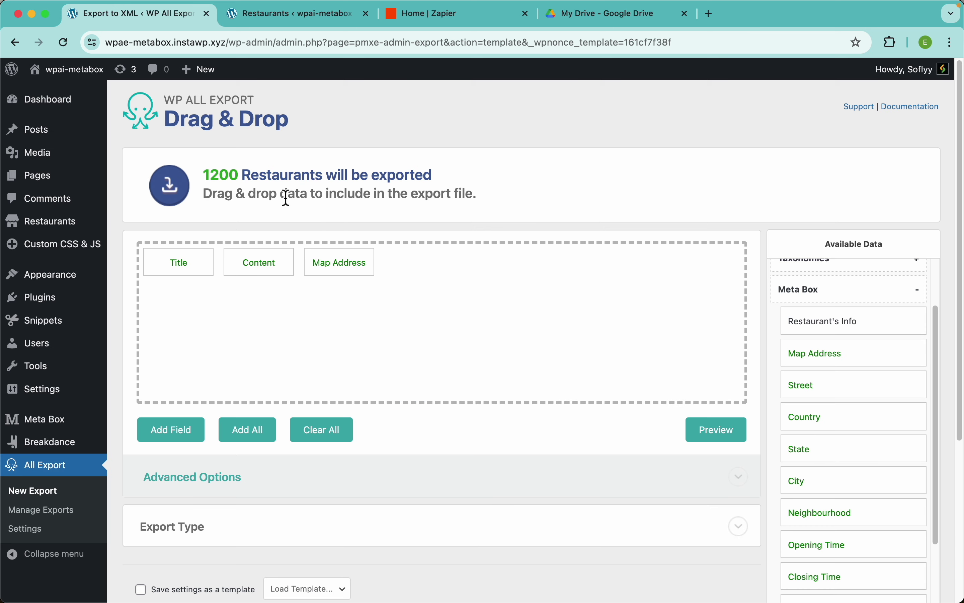
{"action": "left_click_drag", "start_coordinate": [338, 257], "coordinate": [329, 237]}
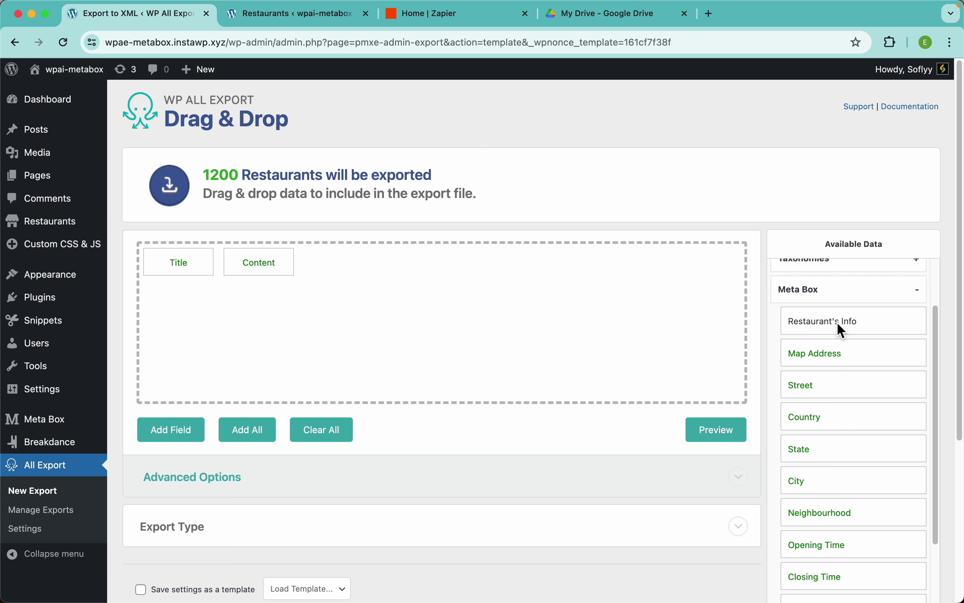
Step: Add the whole Restaurant's Info field group to the export layout and preview all resulting columns
{"action": "left_click_drag", "start_coordinate": [837, 329], "coordinate": [648, 315]}
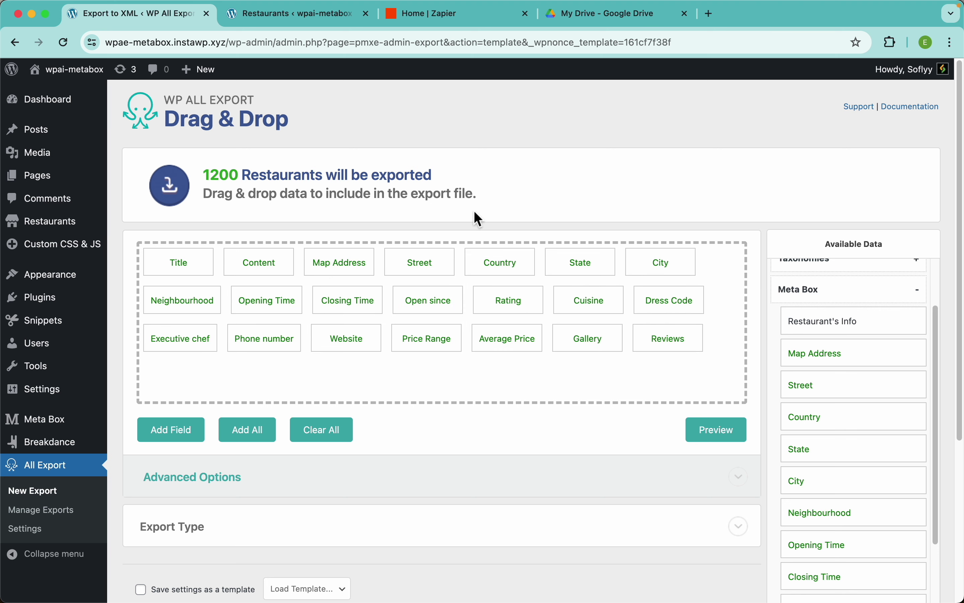
{"action": "left_click", "coordinate": [722, 433]}
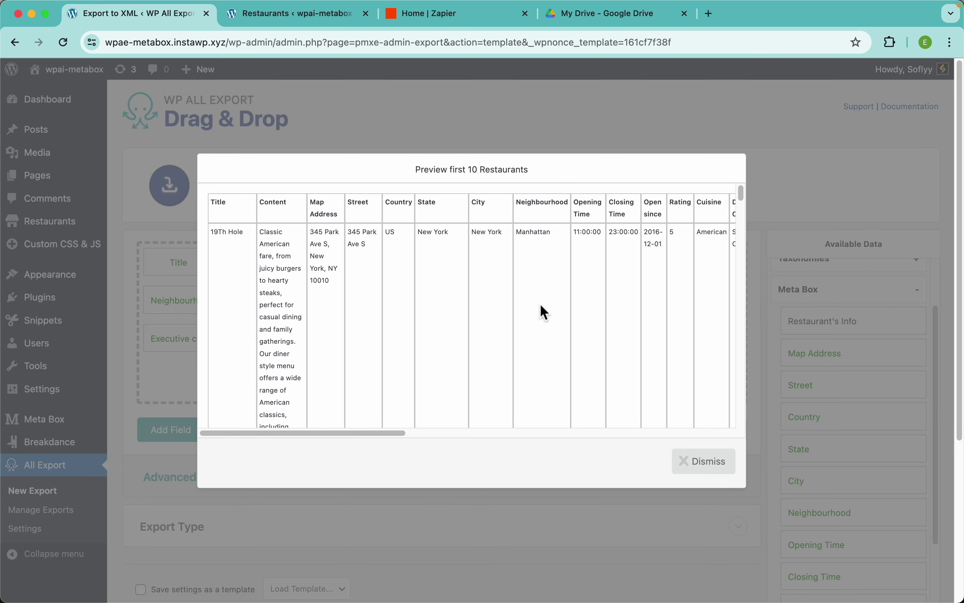
{"action": "scroll", "coordinate": [545, 312], "scroll_direction": "right", "scroll_amount": 15}
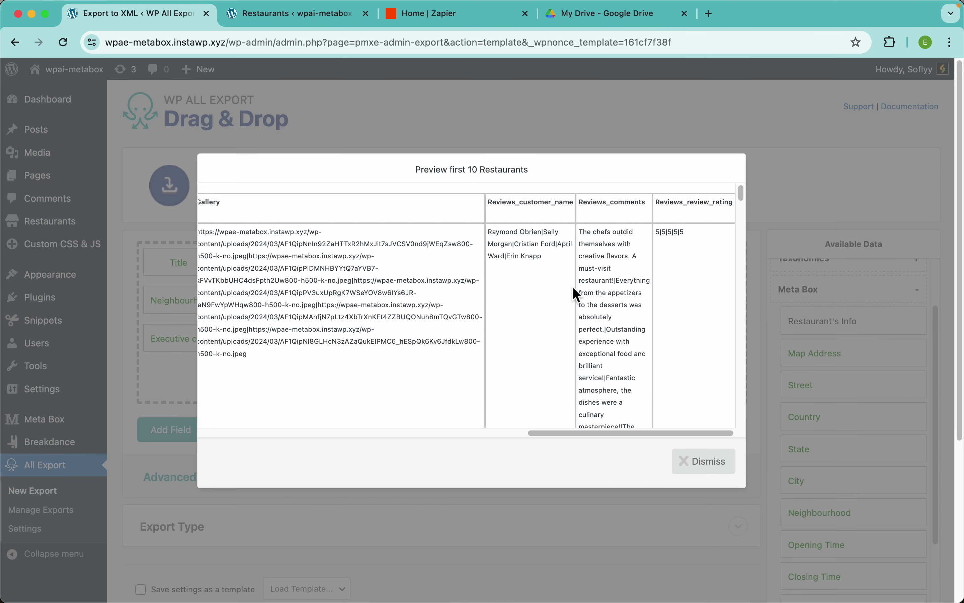
{"action": "scroll", "coordinate": [465, 284], "scroll_direction": "left", "scroll_amount": 15}
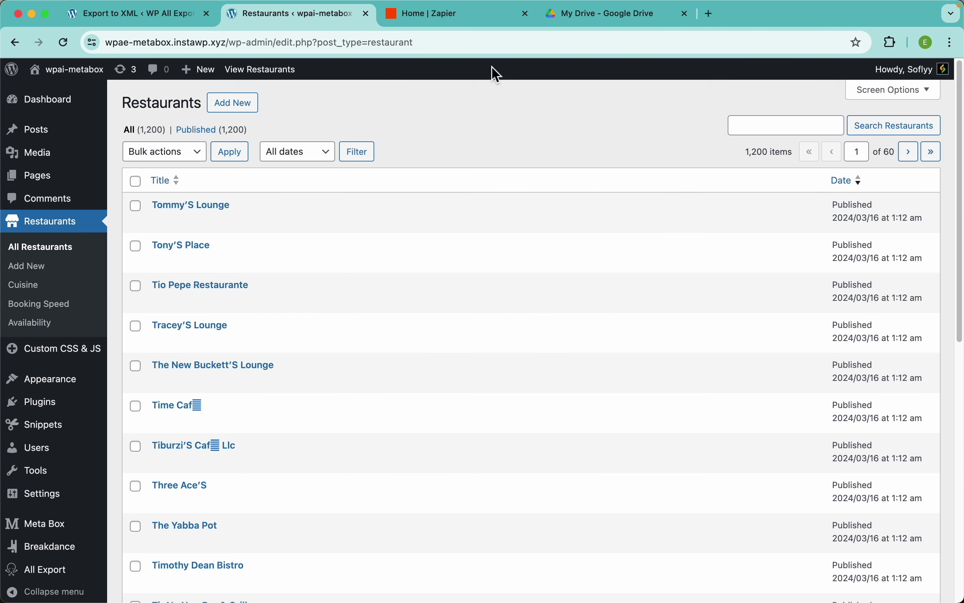
Step: Find the restaurant "19Th Hole", compare its Location and Details fields with the export data, and return to the export preview
{"action": "left_click", "coordinate": [295, 21]}
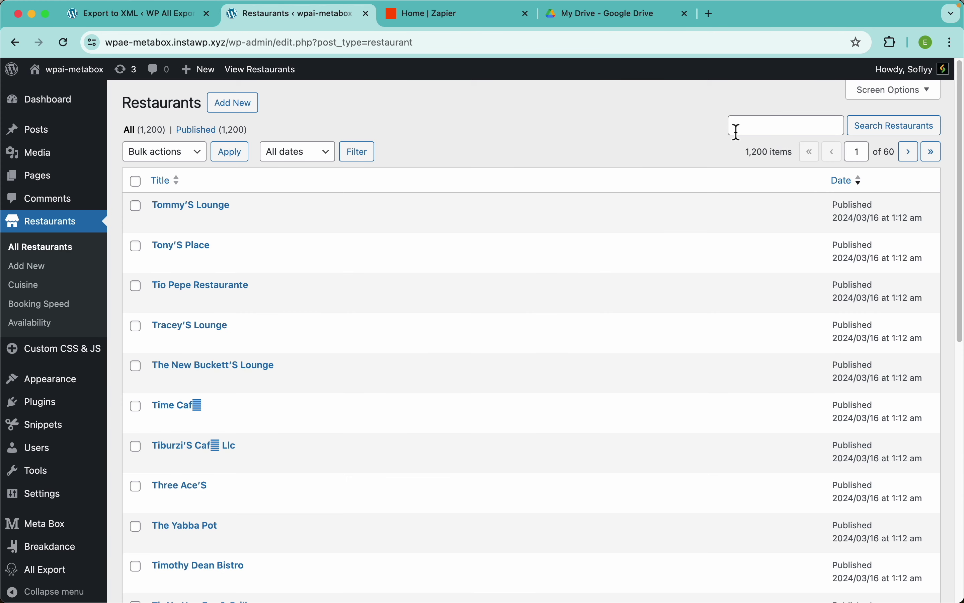
{"action": "left_click", "coordinate": [737, 130]}
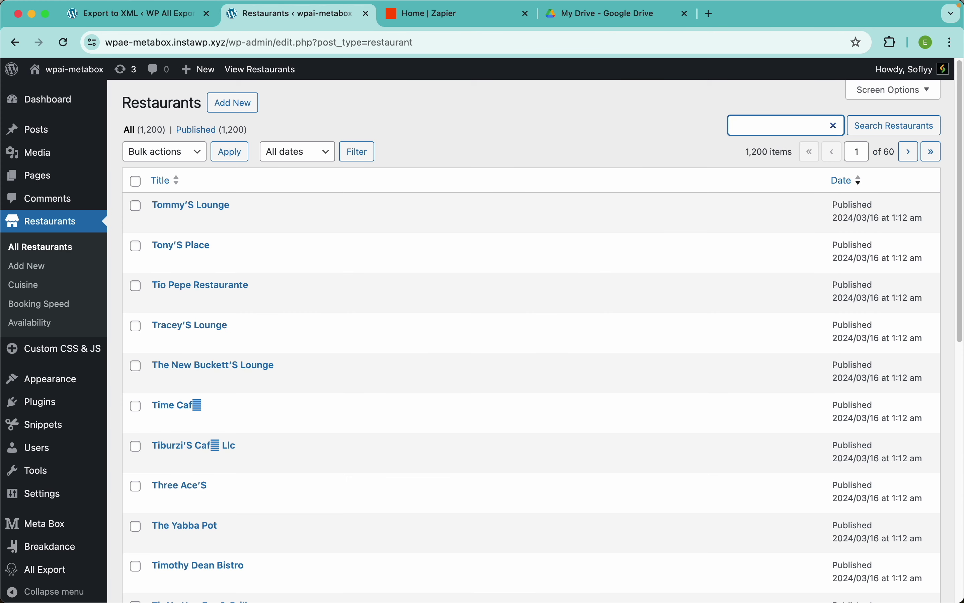
{"action": "type", "text": "19Th Hole"}
{"action": "key", "text": "Return"}
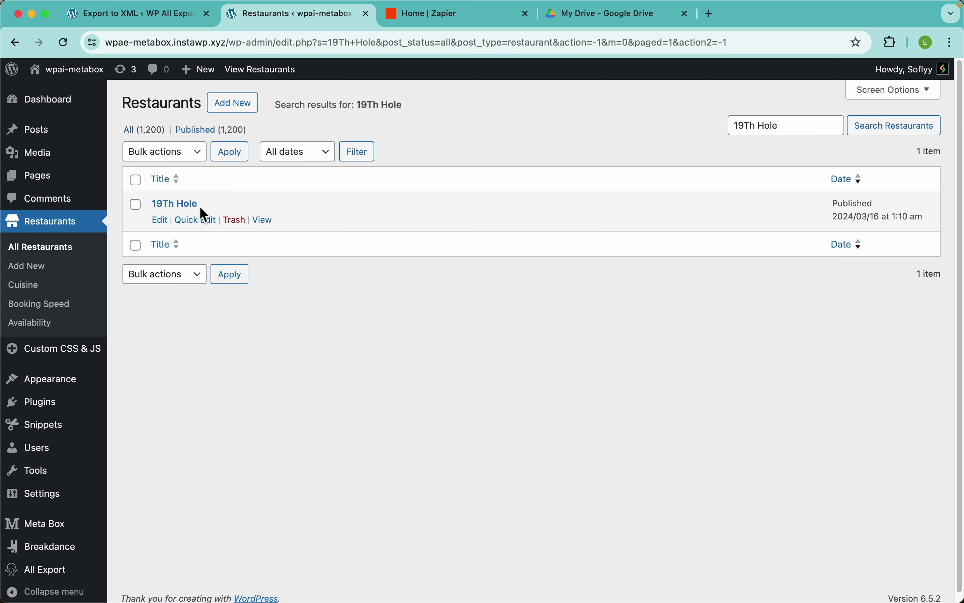
{"action": "left_click", "coordinate": [193, 207]}
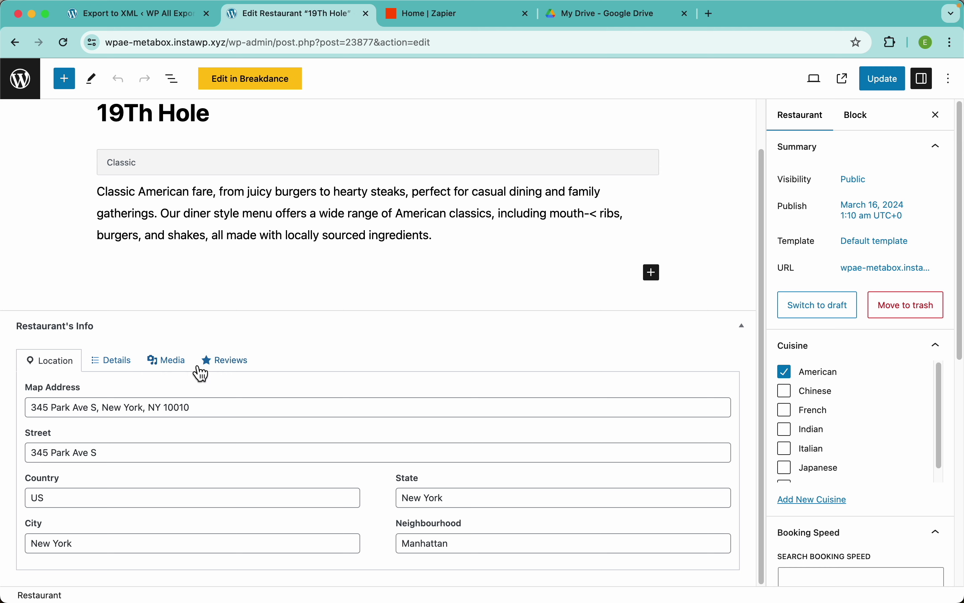
{"action": "left_click", "coordinate": [128, 369]}
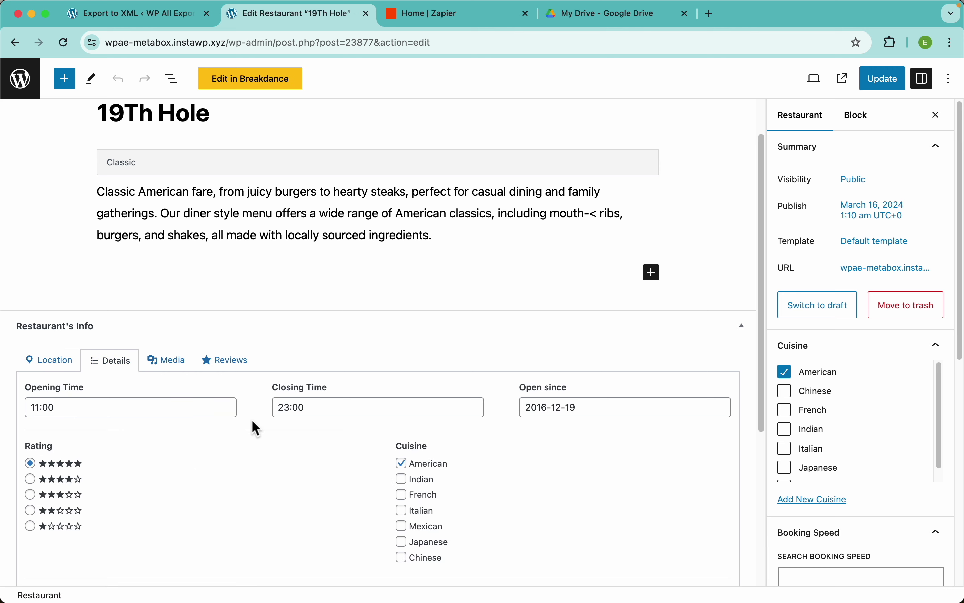
{"action": "left_click", "coordinate": [166, 15]}
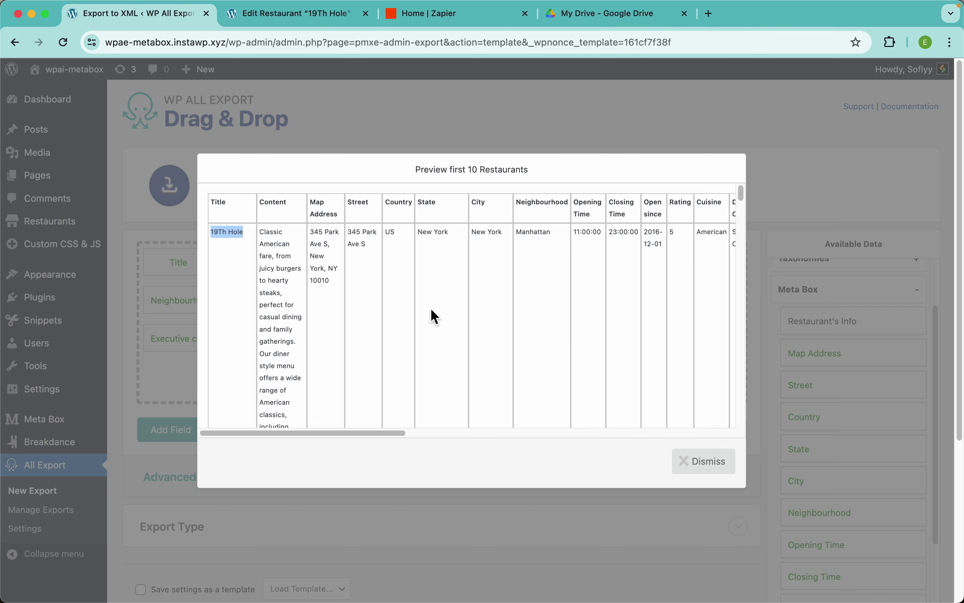
Step: Close the export preview and rename the Title column of the export to Name
{"action": "left_click", "coordinate": [375, 326]}
{"action": "key", "text": "Escape"}
{"action": "scroll", "coordinate": [635, 439], "scroll_direction": "down", "scroll_amount": 5}
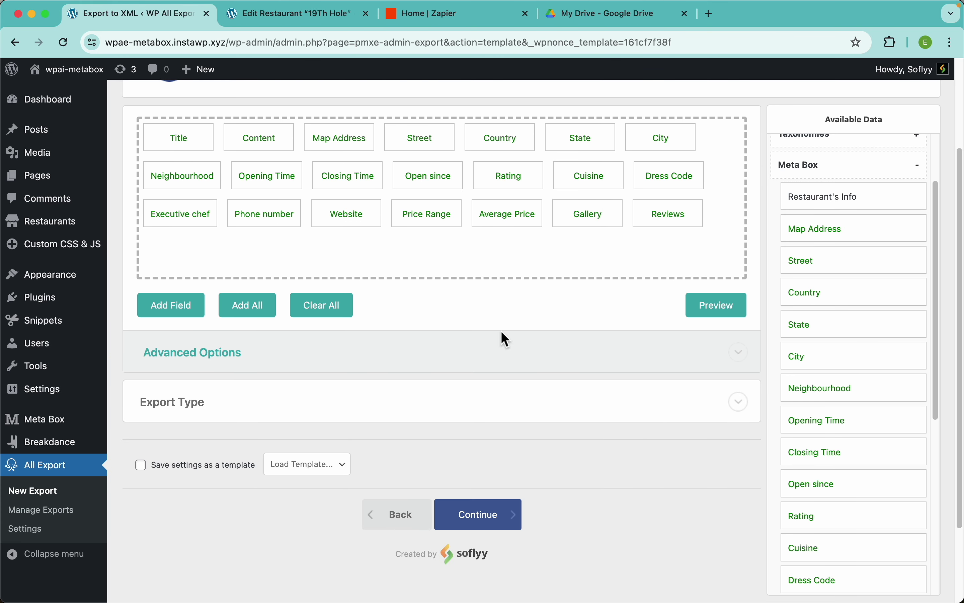
{"action": "scroll", "coordinate": [457, 320], "scroll_direction": "up", "scroll_amount": 5}
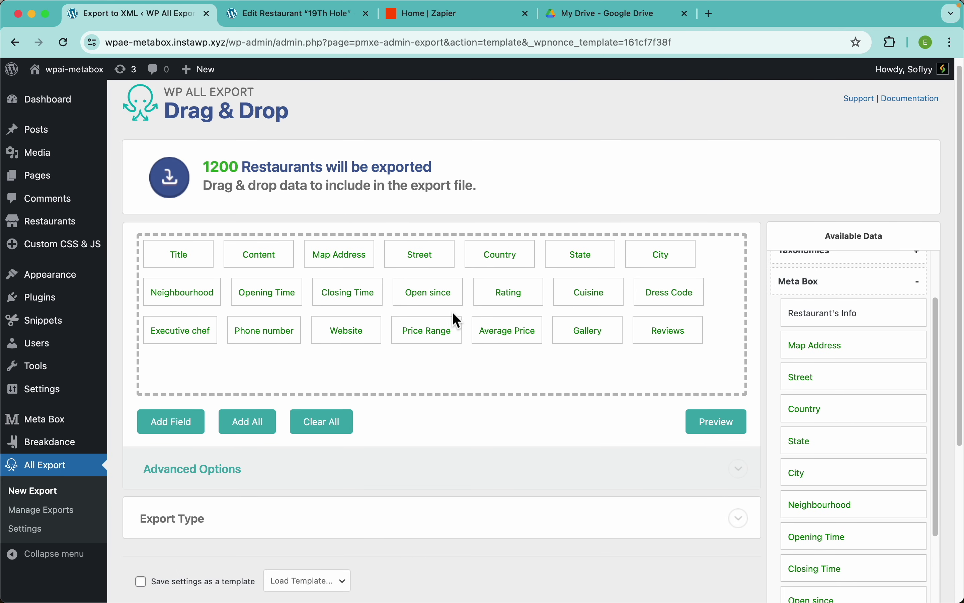
{"action": "left_click", "coordinate": [179, 256]}
{"action": "left_click", "coordinate": [257, 173]}
{"action": "left_click_drag", "start_coordinate": [258, 174], "coordinate": [175, 176]}
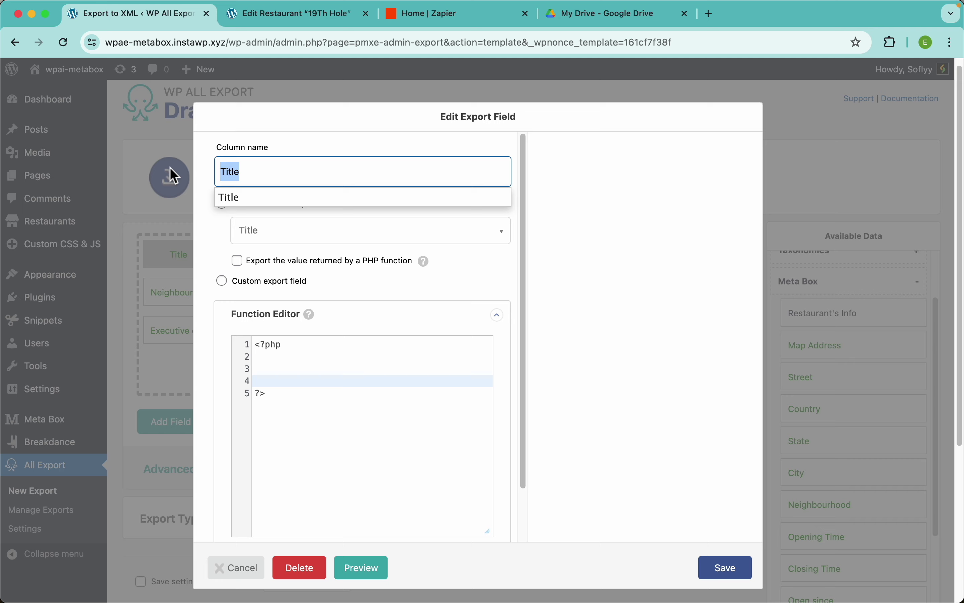
{"action": "type", "text": "Name"}
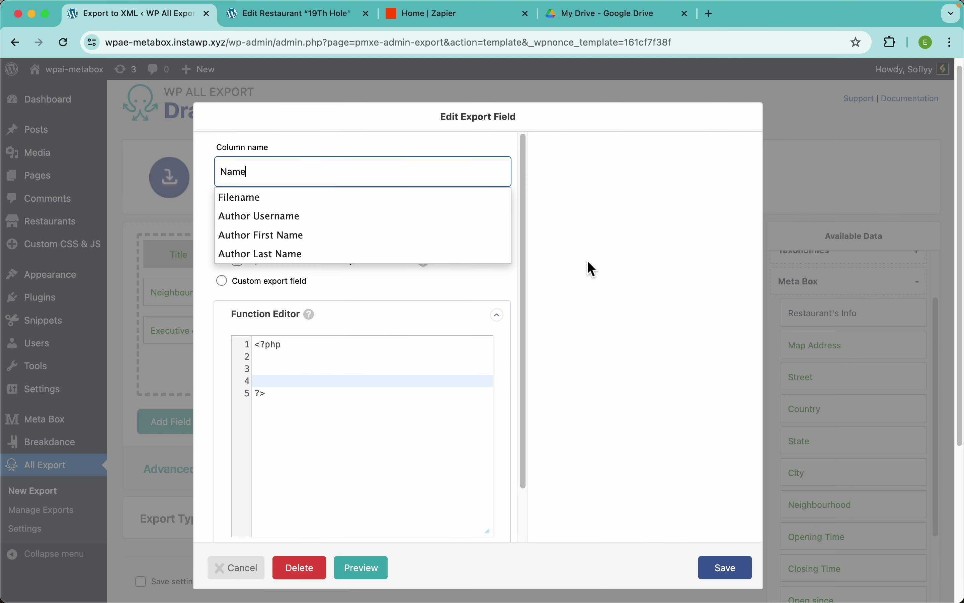
{"action": "left_click", "coordinate": [725, 573]}
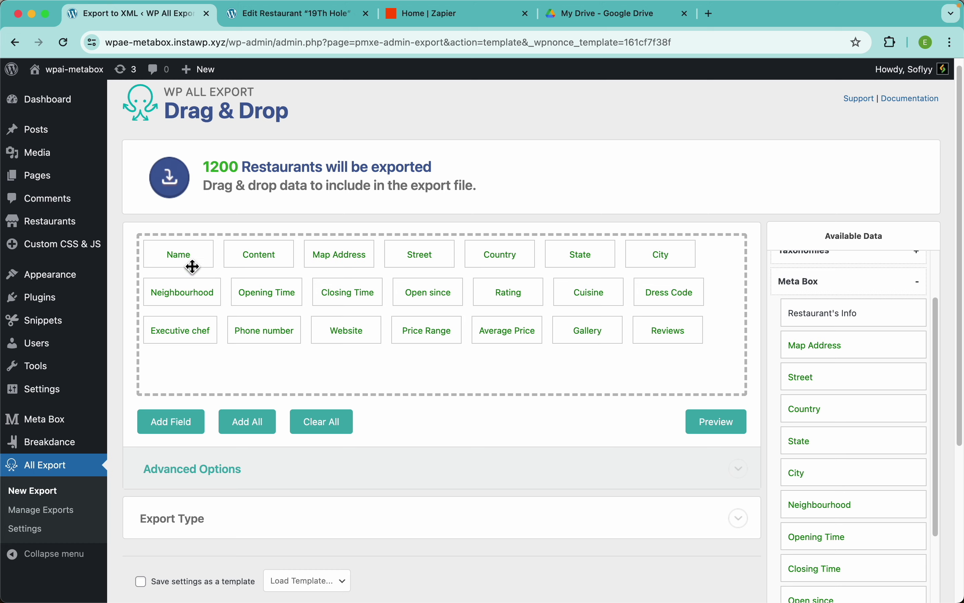
Step: Rename the export's Content column to Description
{"action": "left_click", "coordinate": [273, 261]}
{"action": "double_click", "coordinate": [269, 179]}
{"action": "type", "text": "Des"}
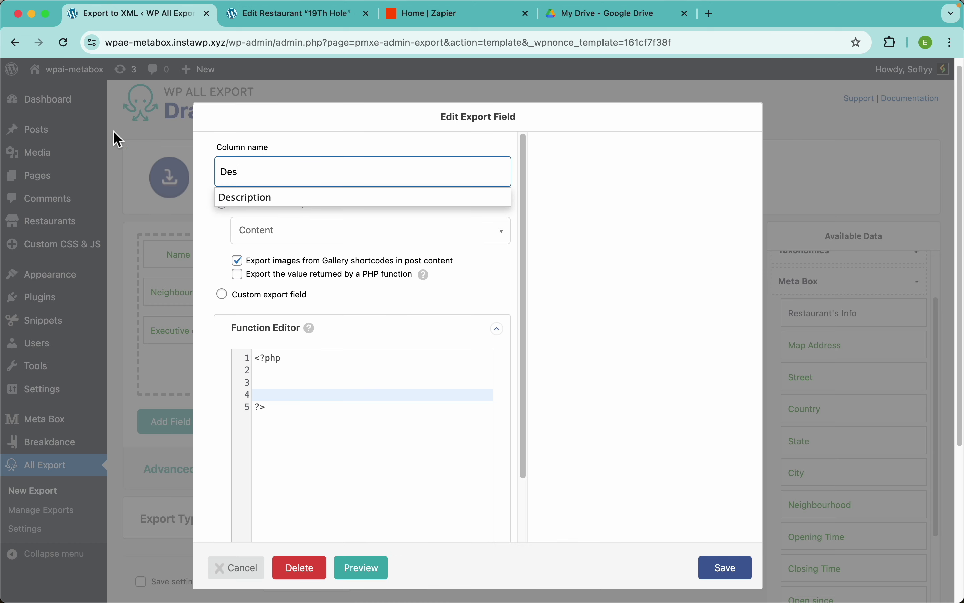
{"action": "left_click", "coordinate": [275, 198]}
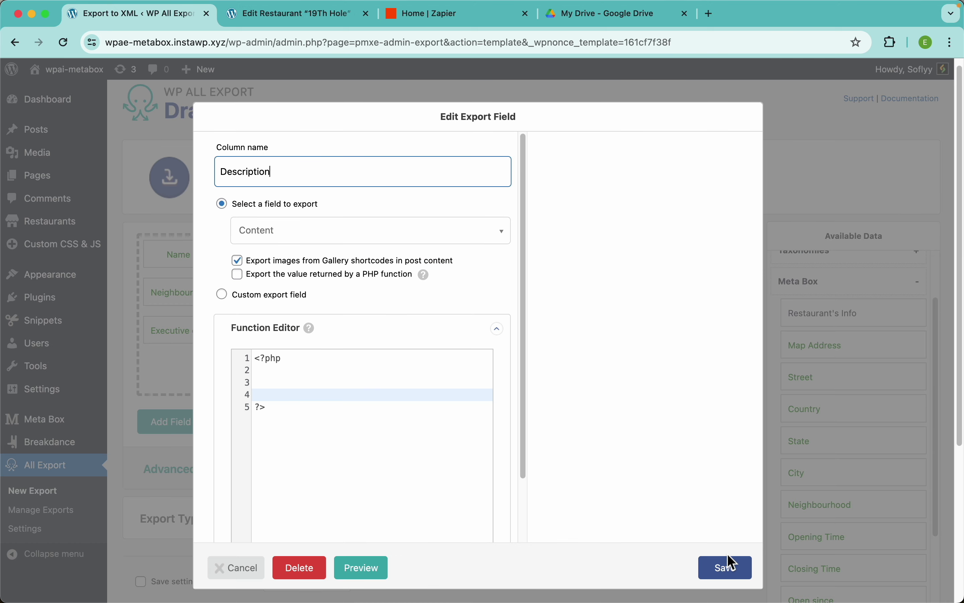
{"action": "left_click", "coordinate": [726, 566]}
Step: Preview the export and examine the renamed columns and the format of the Opening Time and Closing Time values
{"action": "left_click", "coordinate": [721, 428]}
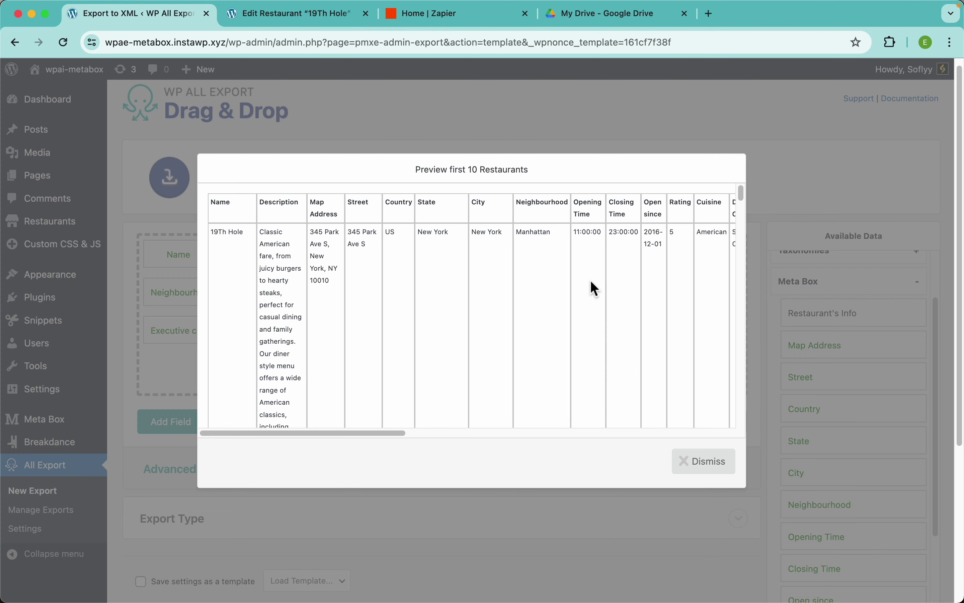
{"action": "scroll", "coordinate": [591, 283], "scroll_direction": "right", "scroll_amount": 5}
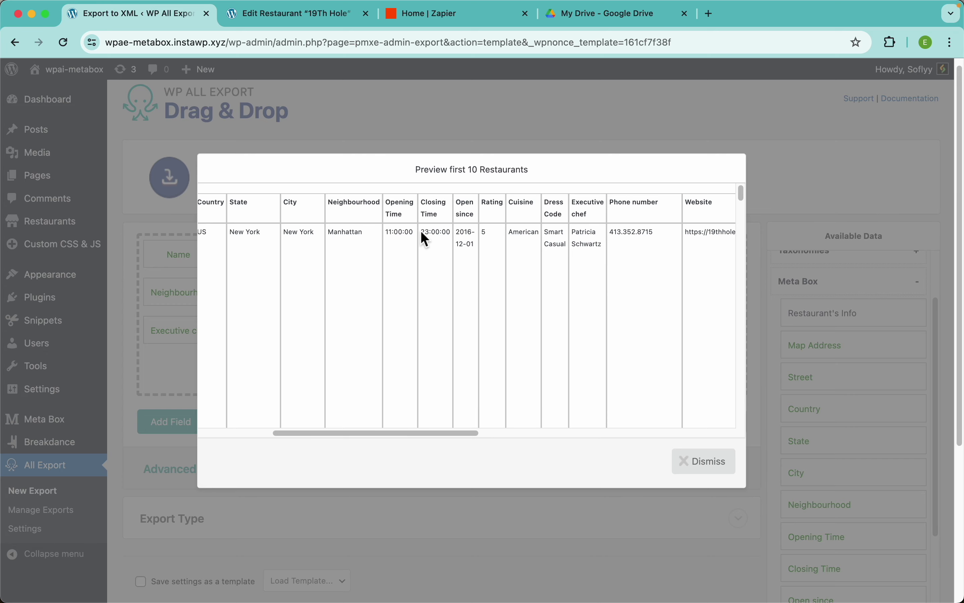
{"action": "scroll", "coordinate": [421, 232], "scroll_direction": "up", "scroll_amount": 5}
{"action": "scroll", "coordinate": [456, 216], "scroll_direction": "up", "scroll_amount": 4}
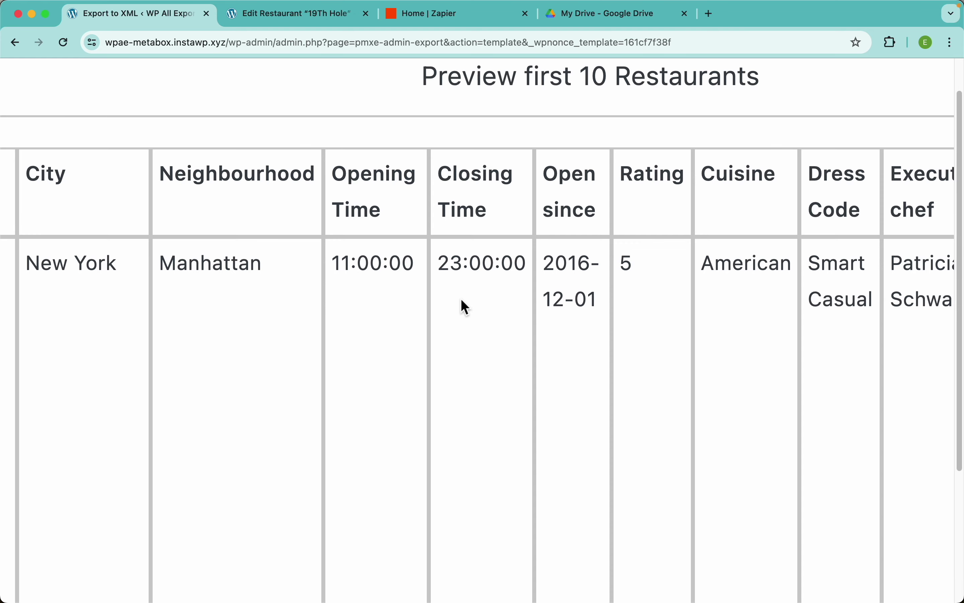
{"action": "scroll", "coordinate": [461, 299], "scroll_direction": "down", "scroll_amount": 5}
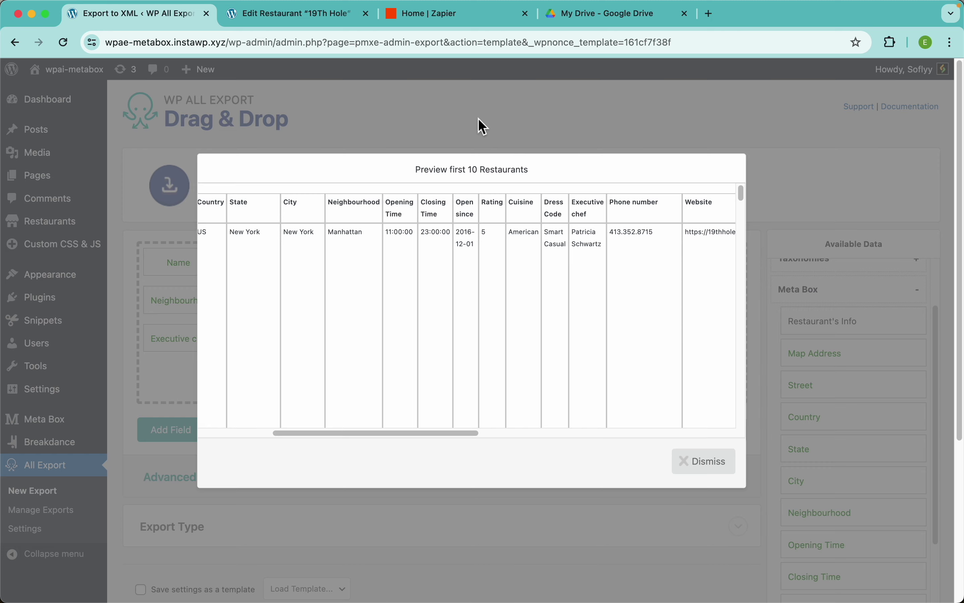
{"action": "left_click", "coordinate": [478, 119]}
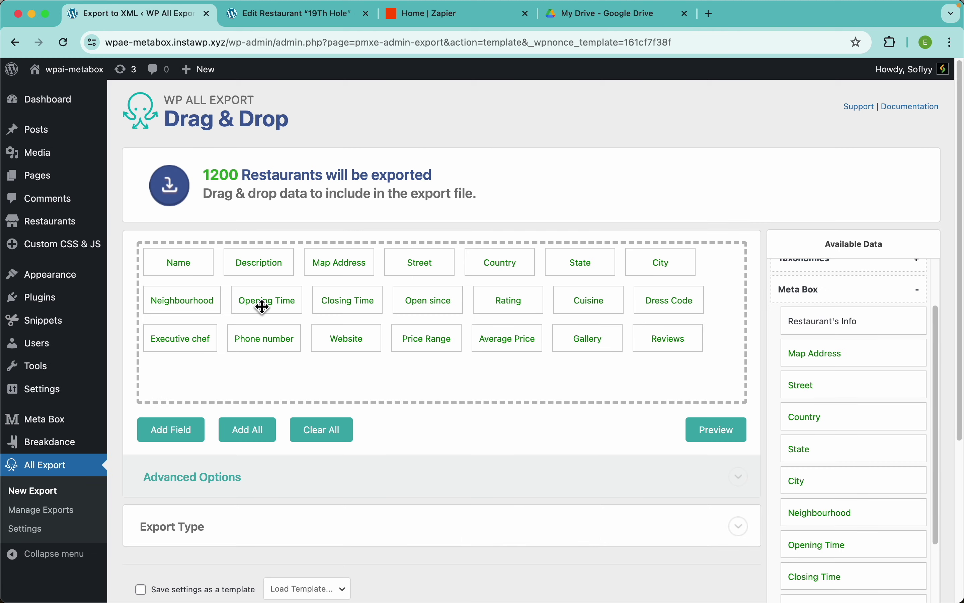
Step: Set the date() format of the Opening Time export field to "g A" and save the field
{"action": "left_click", "coordinate": [273, 312]}
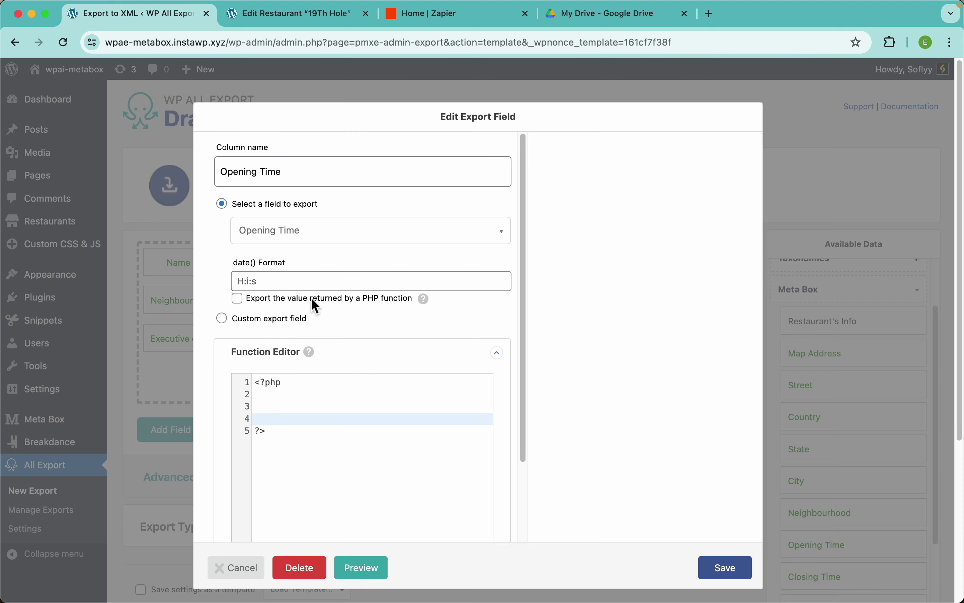
{"action": "left_click", "coordinate": [285, 282]}
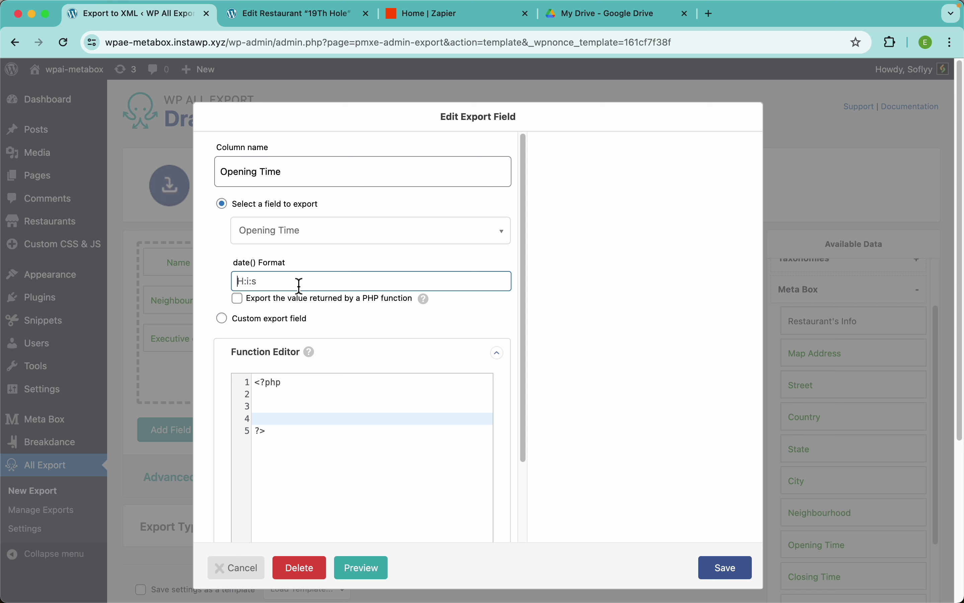
{"action": "type", "text": "g A"}
{"action": "left_click", "coordinate": [730, 576]}
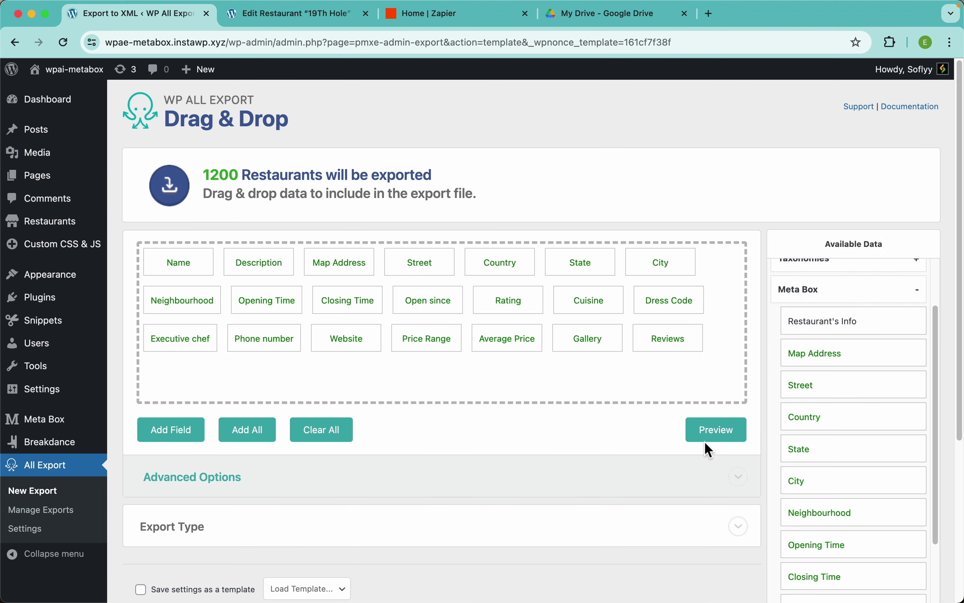
Step: Preview the export and compare the format of the Opening Time column with the Closing Time column
{"action": "left_click", "coordinate": [716, 429]}
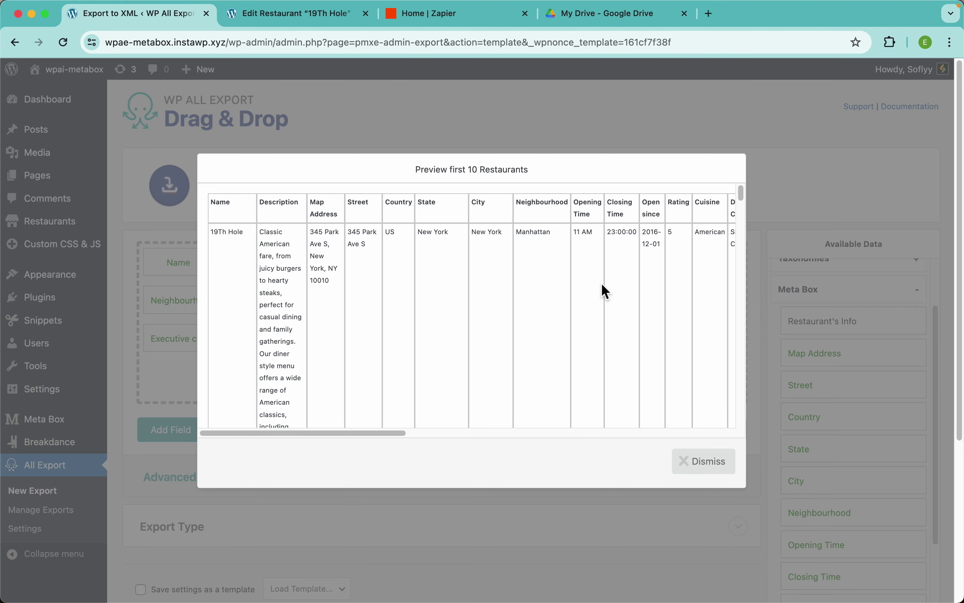
{"action": "scroll", "coordinate": [607, 252], "scroll_direction": "up", "scroll_amount": 5}
{"action": "scroll", "coordinate": [608, 253], "scroll_direction": "up", "scroll_amount": 4}
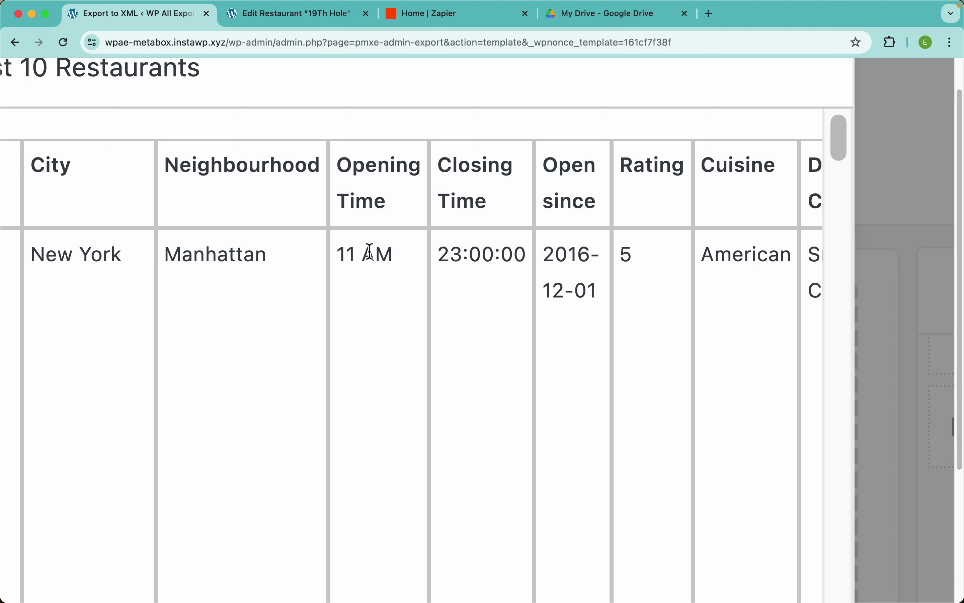
{"action": "left_click_drag", "start_coordinate": [397, 259], "coordinate": [338, 255]}
{"action": "left_click", "coordinate": [493, 257]}
{"action": "scroll", "coordinate": [457, 267], "scroll_direction": "down", "scroll_amount": 5}
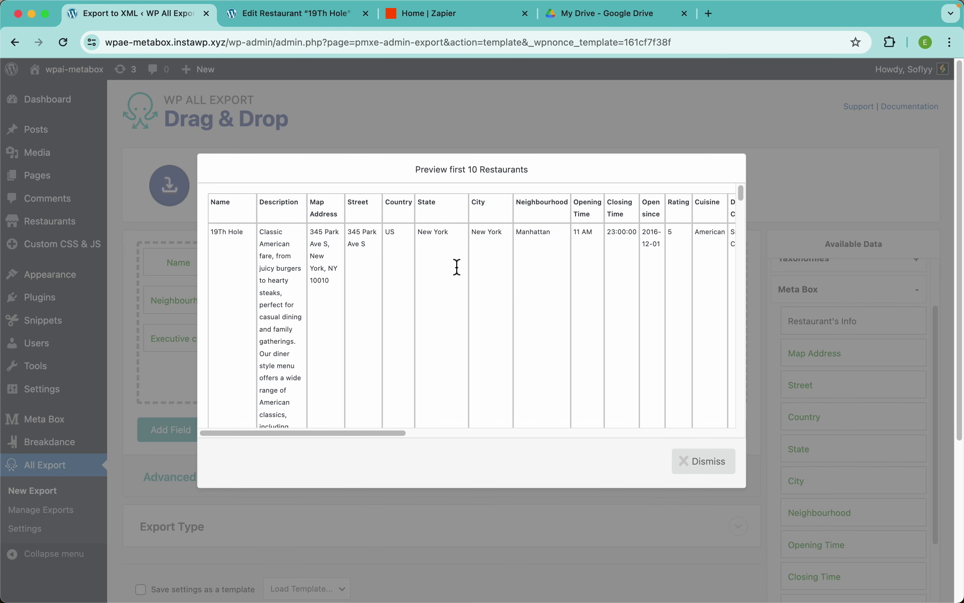
{"action": "left_click", "coordinate": [437, 117]}
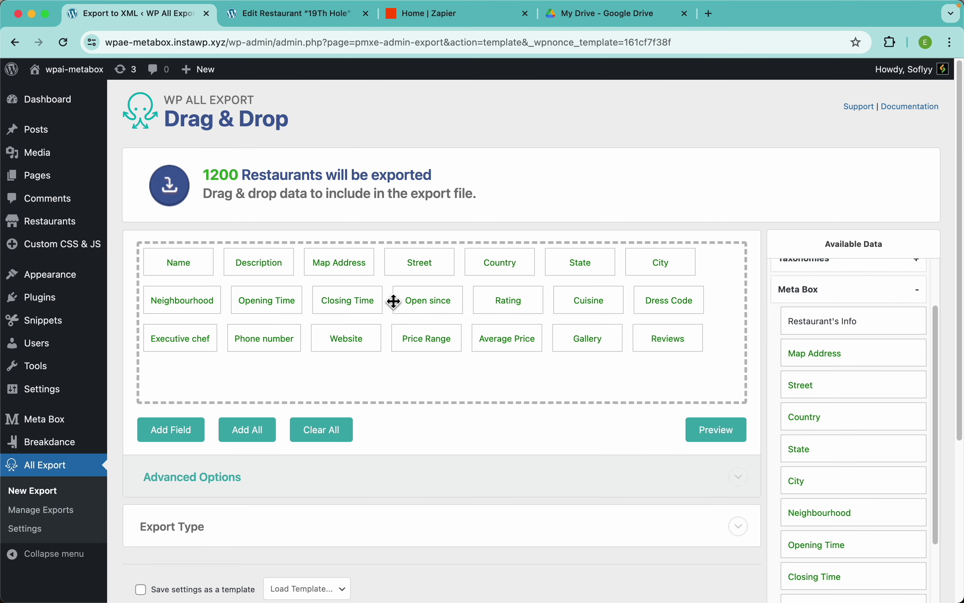
Step: Set the date() format of the Closing Time export field to "g A" and save the field
{"action": "left_click", "coordinate": [345, 302]}
{"action": "left_click", "coordinate": [340, 281]}
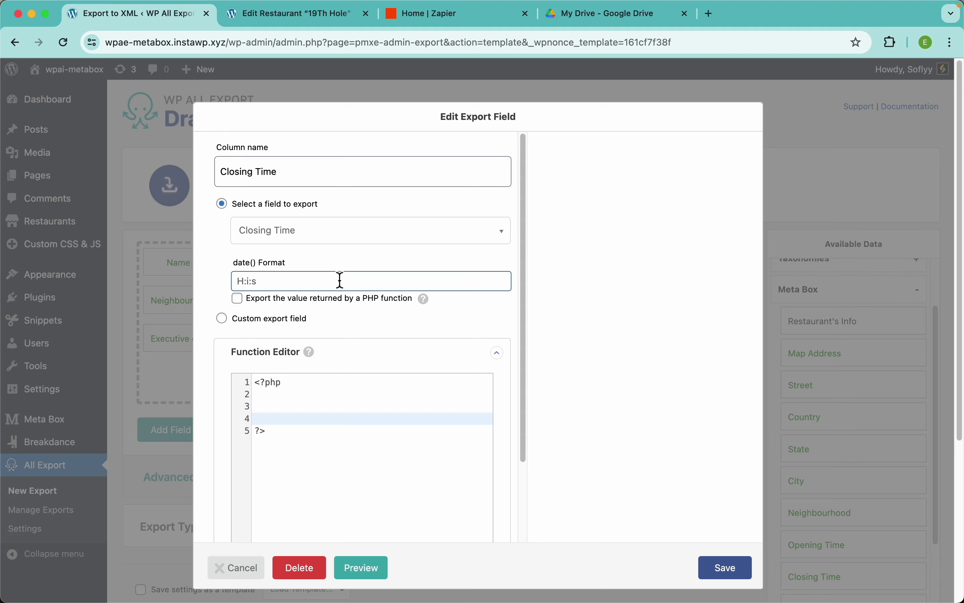
{"action": "type", "text": "g A"}
{"action": "left_click", "coordinate": [730, 574]}
Step: Check the Opening Time and Closing Time columns in the export preview, and close the preview
{"action": "left_click", "coordinate": [730, 442]}
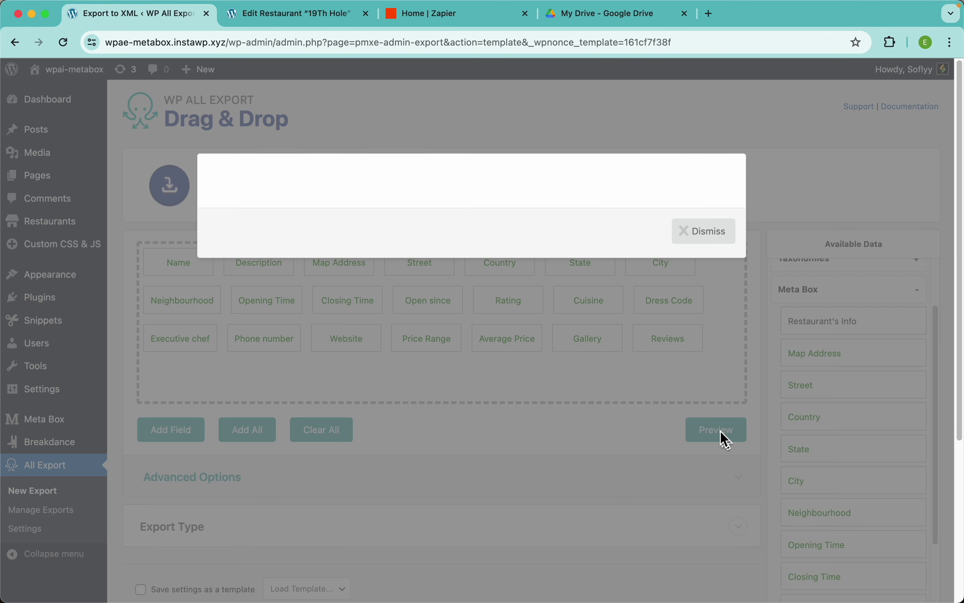
{"action": "scroll", "coordinate": [597, 239], "scroll_direction": "up", "scroll_amount": 5}
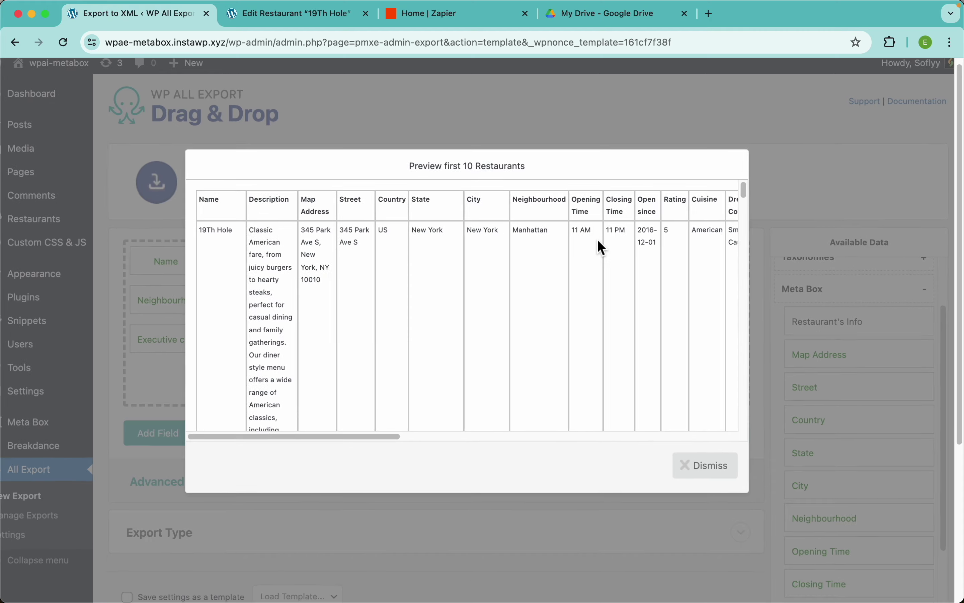
{"action": "scroll", "coordinate": [557, 237], "scroll_direction": "up", "scroll_amount": 3}
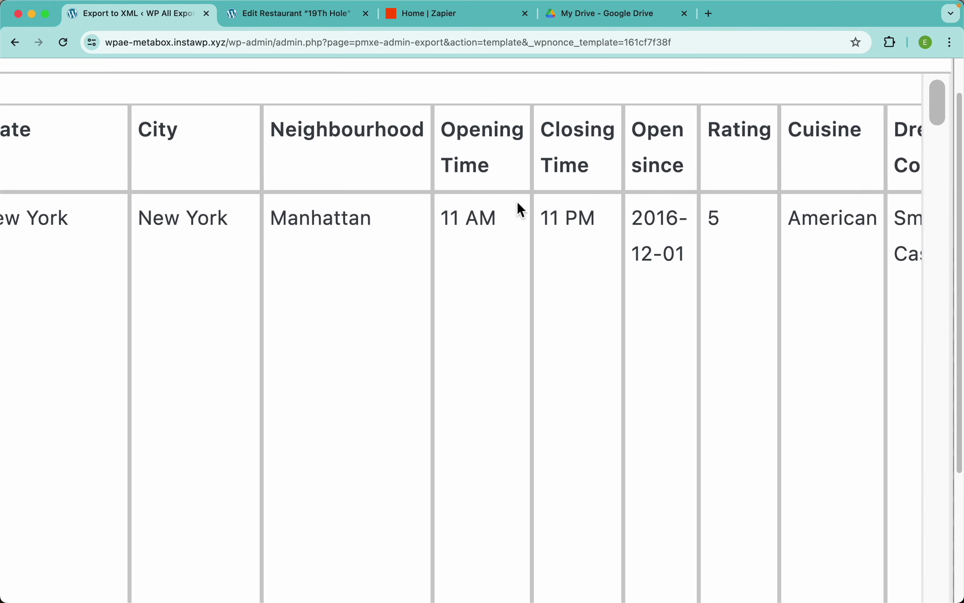
{"action": "scroll", "coordinate": [517, 209], "scroll_direction": "down", "scroll_amount": 5}
{"action": "left_click", "coordinate": [542, 127]}
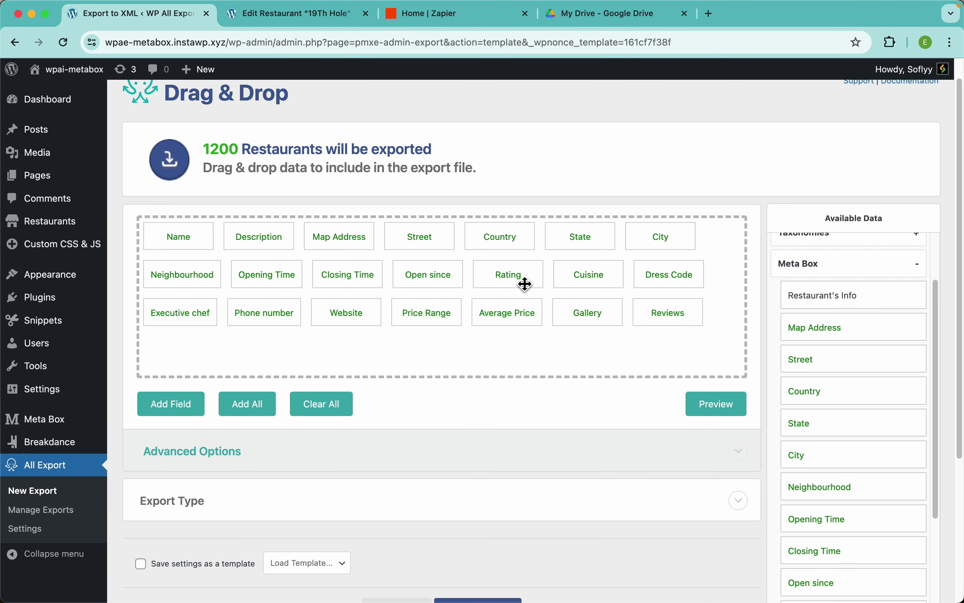
Step: Set the date() format of the Open since export field to "D, F j Y" and save the field
{"action": "left_click", "coordinate": [430, 275]}
{"action": "left_click", "coordinate": [337, 302]}
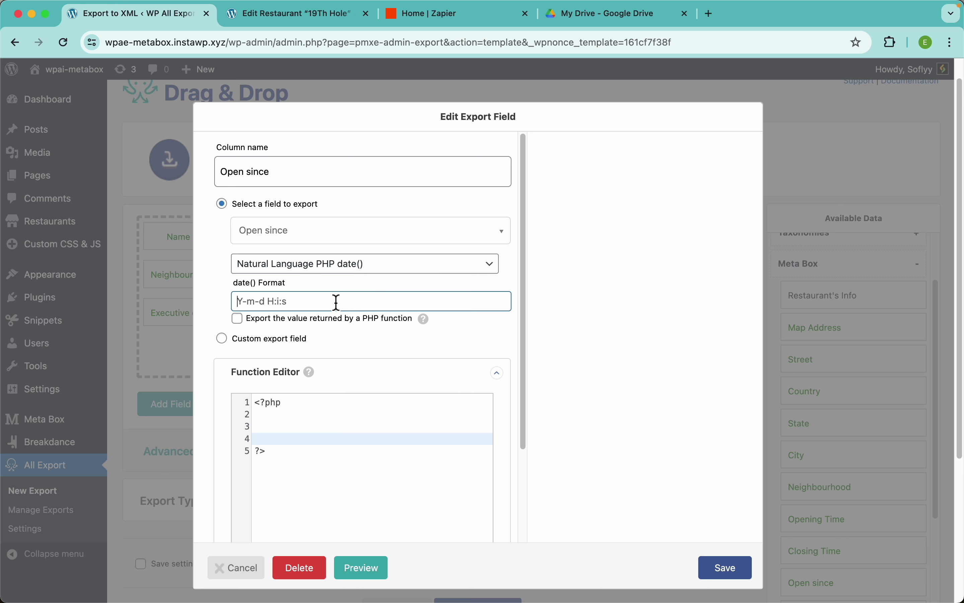
{"action": "type", "text": "D, F j Y"}
{"action": "left_click", "coordinate": [744, 576]}
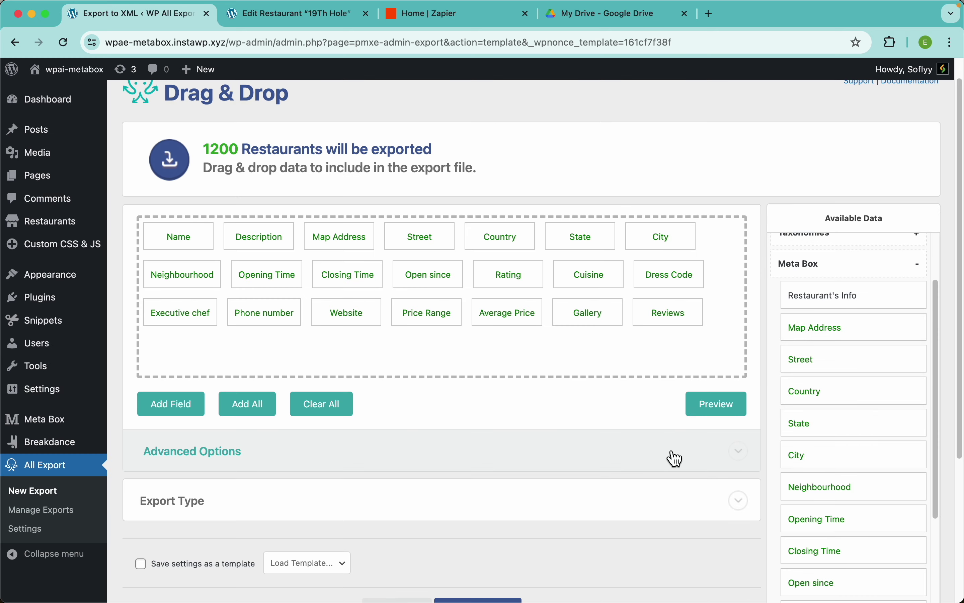
Step: Check the date format of the Open since column in the export preview, and close the preview
{"action": "left_click", "coordinate": [731, 415]}
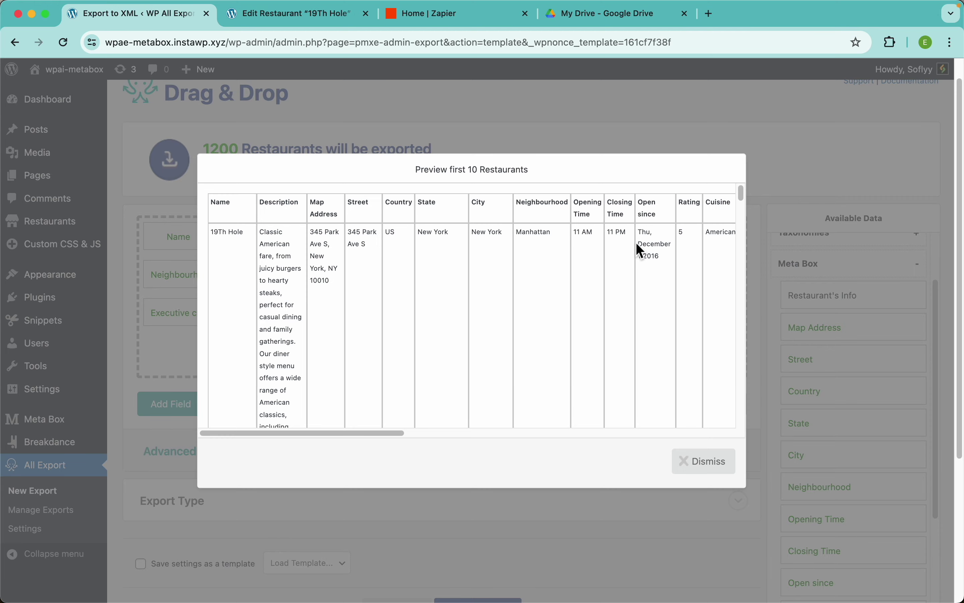
{"action": "scroll", "coordinate": [645, 236], "scroll_direction": "up", "scroll_amount": 10}
{"action": "scroll", "coordinate": [645, 236], "scroll_direction": "up", "scroll_amount": 4}
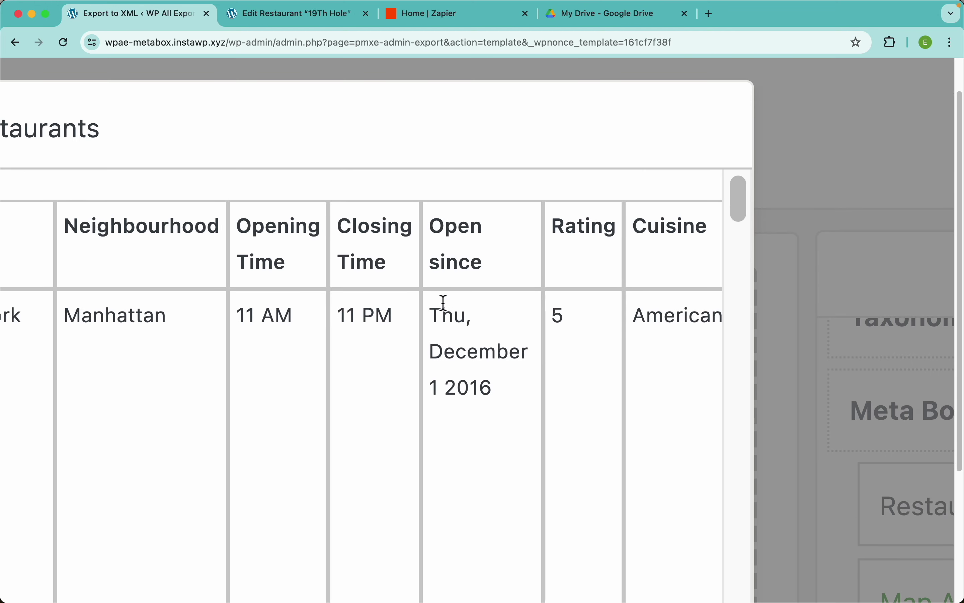
{"action": "scroll", "coordinate": [497, 182], "scroll_direction": "down", "scroll_amount": 10}
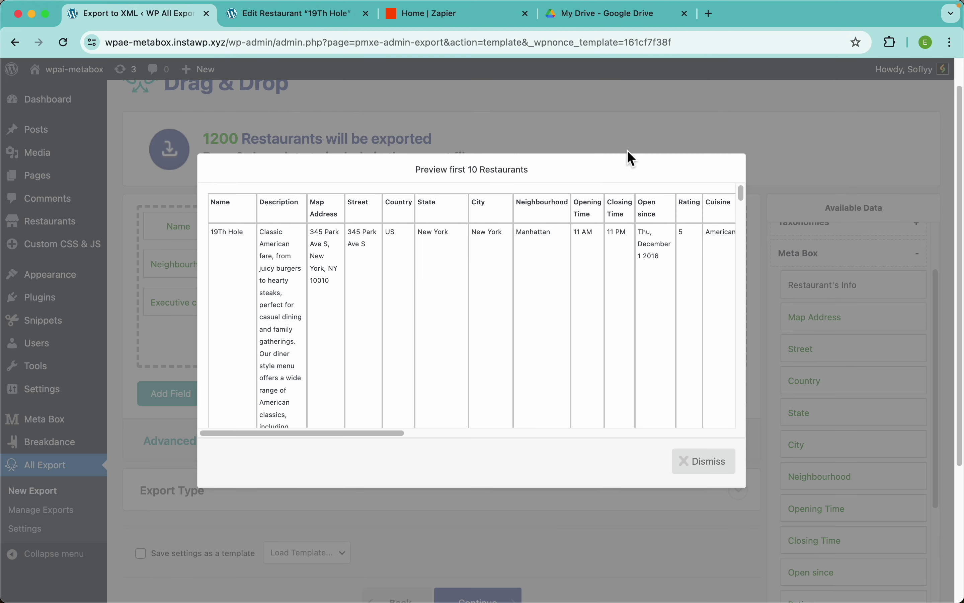
{"action": "left_click", "coordinate": [656, 138]}
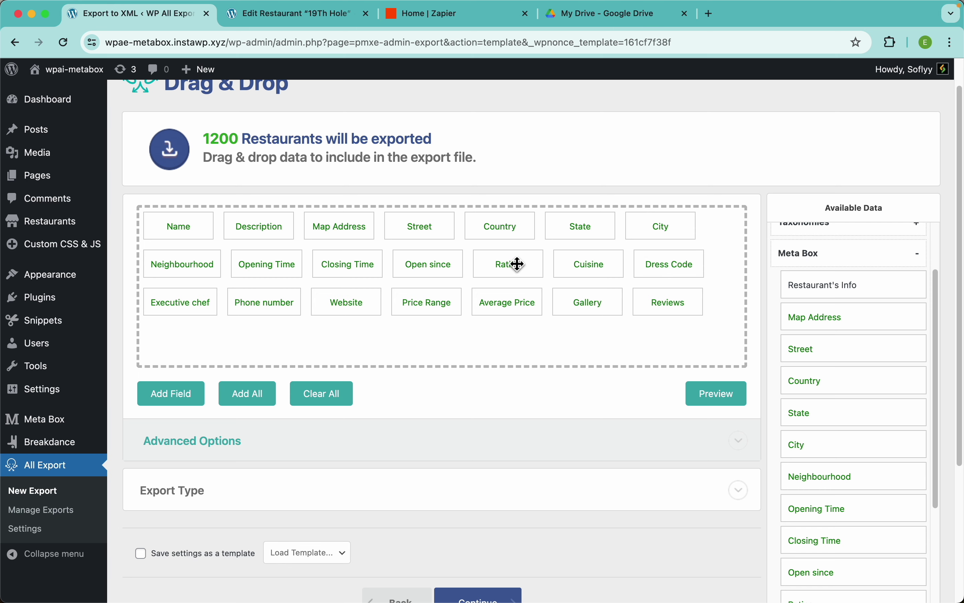
Step: Preview the export again to examine the Rating column and the columns beside it
{"action": "left_click", "coordinate": [721, 396]}
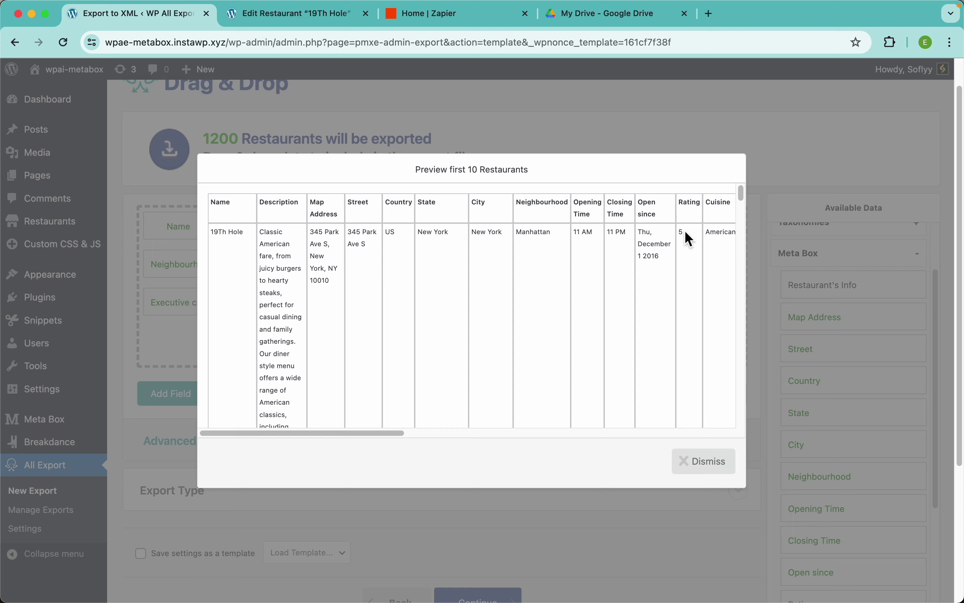
{"action": "scroll", "coordinate": [686, 231], "scroll_direction": "right", "scroll_amount": 4}
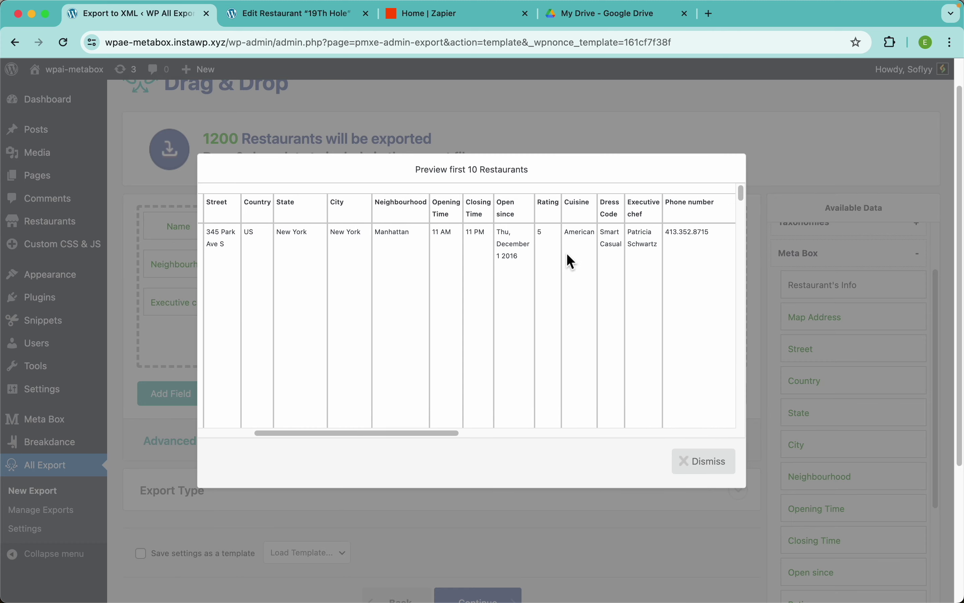
{"action": "left_click", "coordinate": [610, 146]}
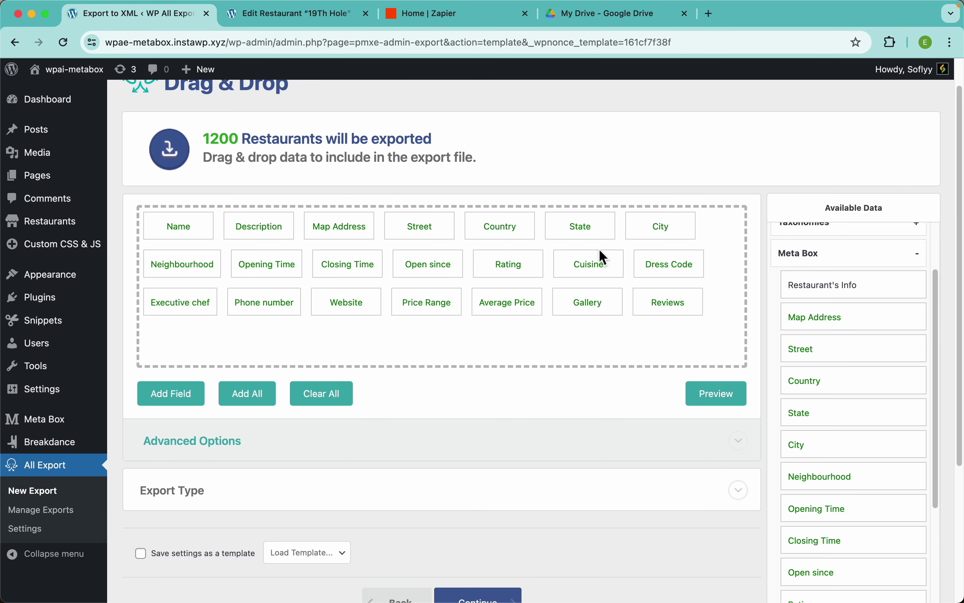
Step: Turn the Rating column into a custom export field containing "{Rating} stars", using the Meta Box Rating field
{"action": "left_click", "coordinate": [514, 270]}
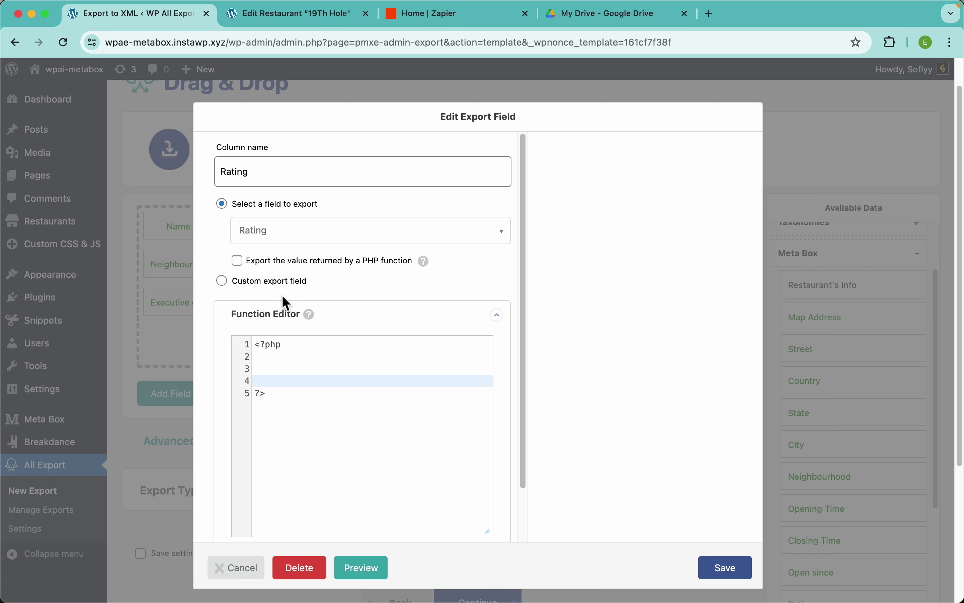
{"action": "left_click", "coordinate": [275, 282]}
{"action": "left_click", "coordinate": [379, 278]}
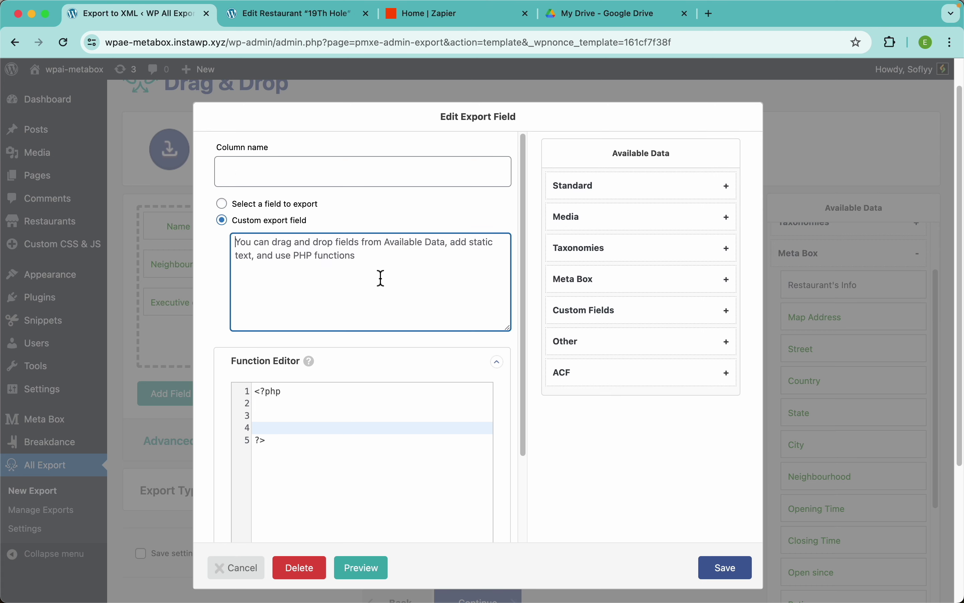
{"action": "left_click", "coordinate": [626, 285]}
{"action": "scroll", "coordinate": [650, 381], "scroll_direction": "down", "scroll_amount": 5}
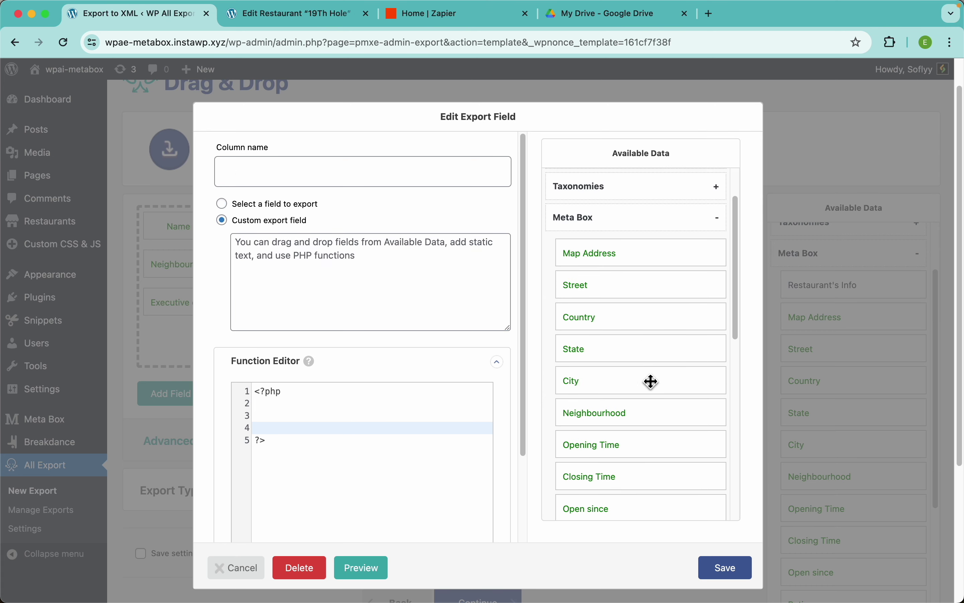
{"action": "left_click_drag", "start_coordinate": [585, 424], "coordinate": [409, 280]}
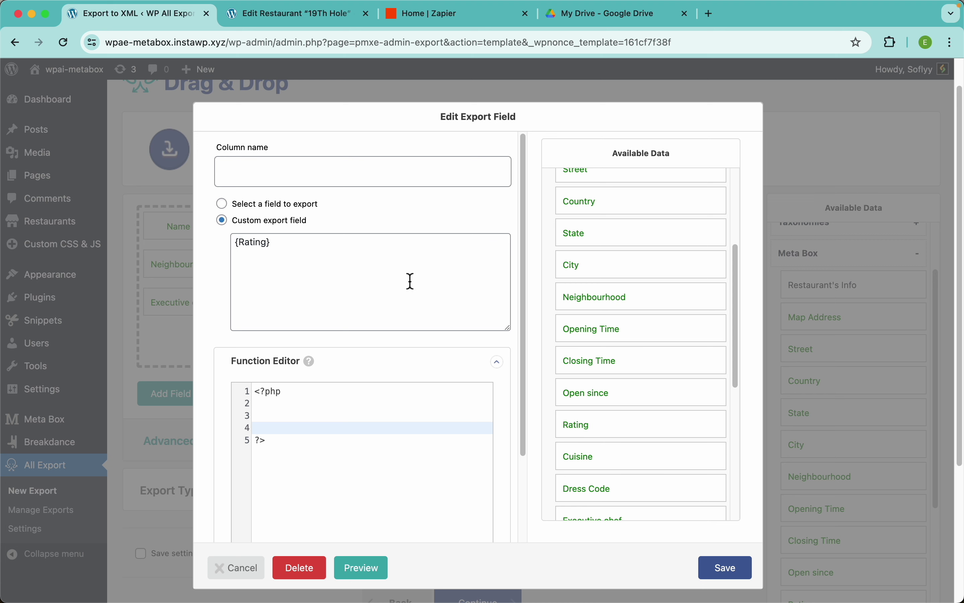
{"action": "left_click", "coordinate": [421, 260]}
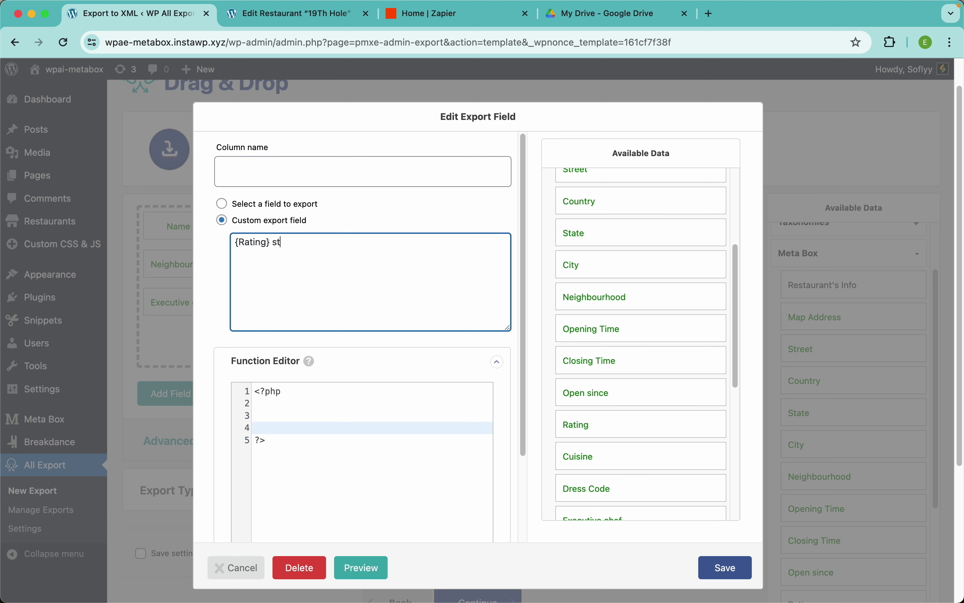
Step: Name the custom field's column "Rating" and save the field
{"action": "left_click", "coordinate": [413, 168]}
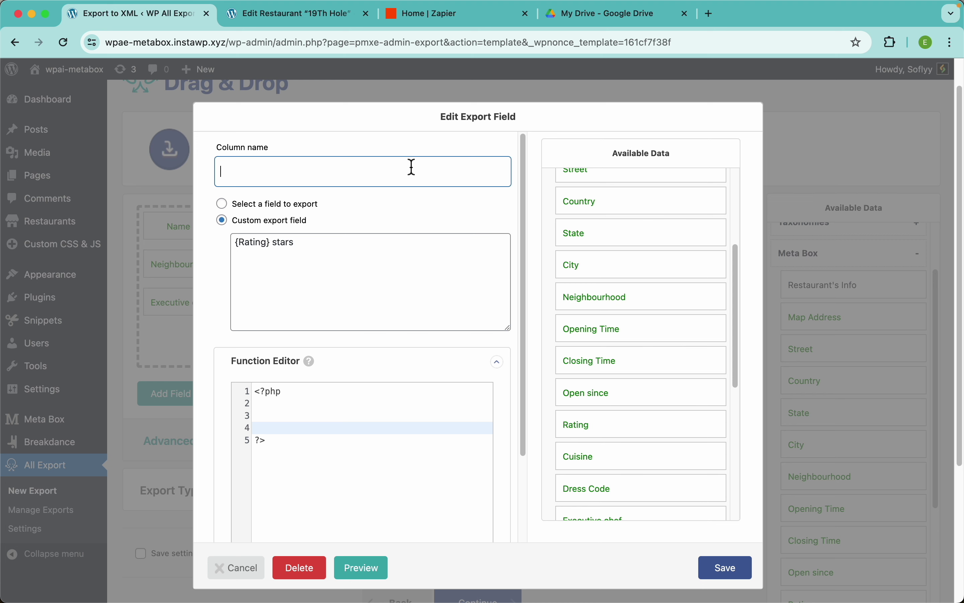
{"action": "type", "text": "Rat"}
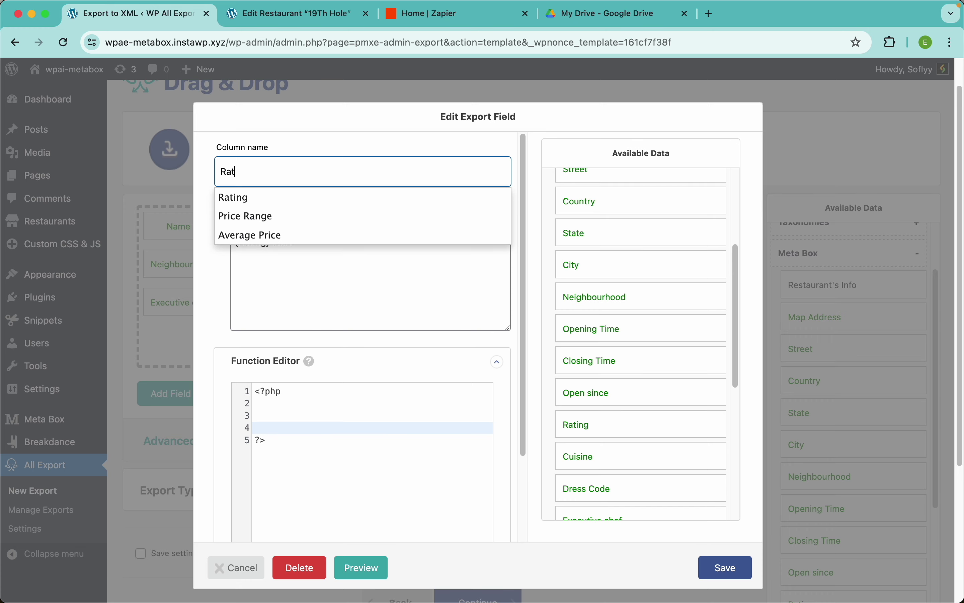
{"action": "left_click", "coordinate": [331, 201]}
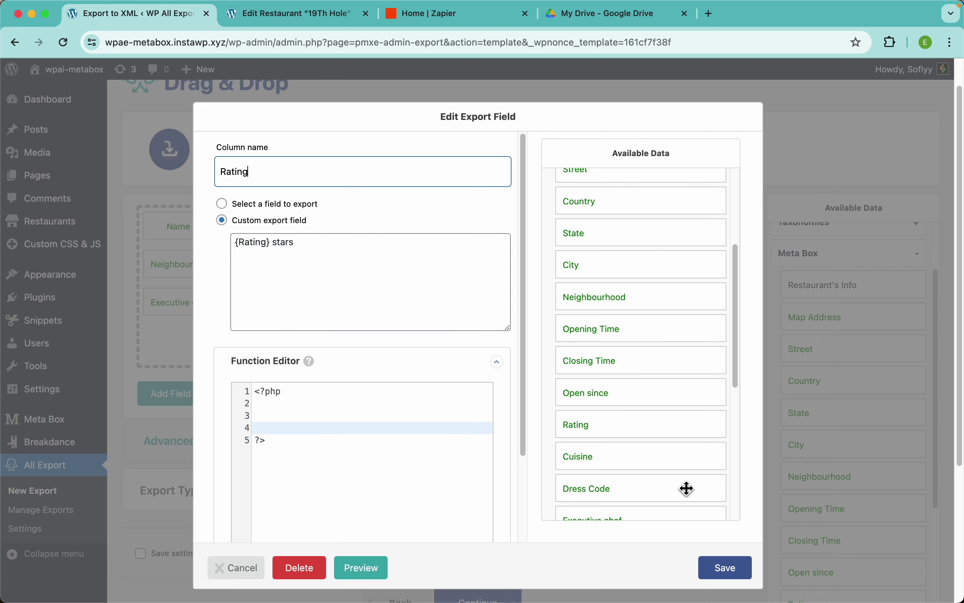
{"action": "left_click", "coordinate": [725, 569]}
Step: Preview the export and check the Rating column and the columns after it
{"action": "left_click", "coordinate": [723, 395]}
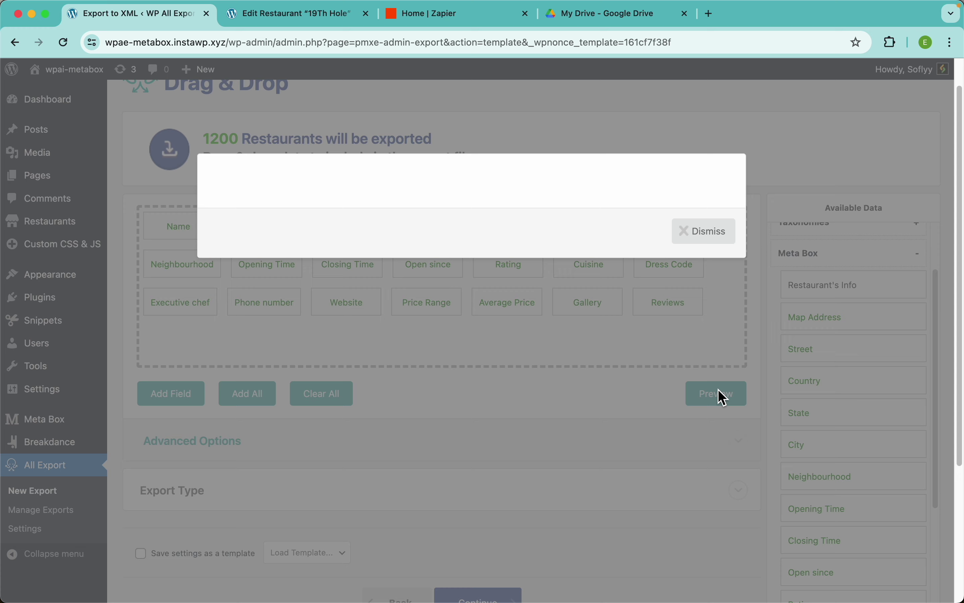
{"action": "scroll", "coordinate": [672, 293], "scroll_direction": "right", "scroll_amount": 5}
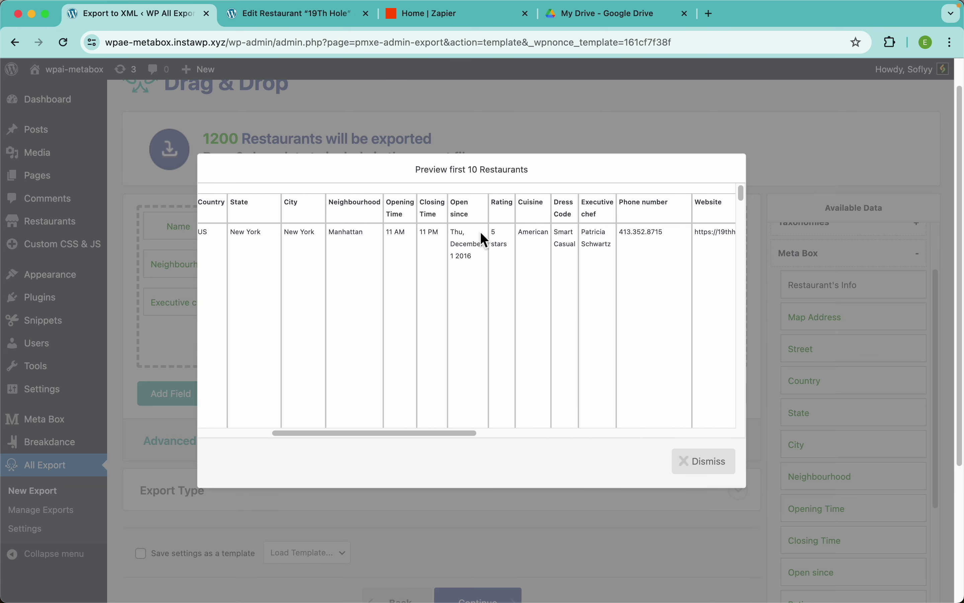
{"action": "scroll", "coordinate": [577, 293], "scroll_direction": "right", "scroll_amount": 5}
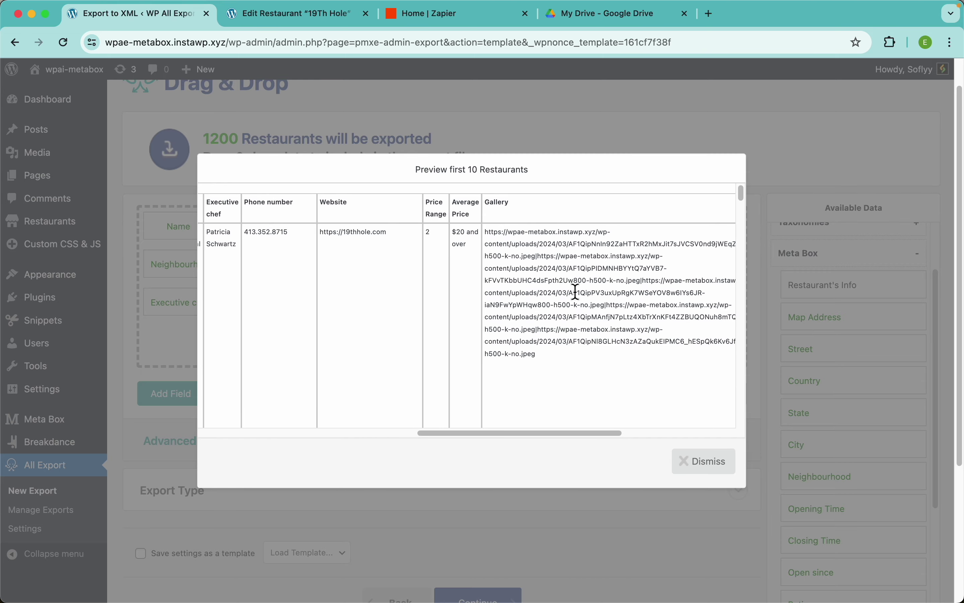
{"action": "scroll", "coordinate": [576, 293], "scroll_direction": "left", "scroll_amount": 8}
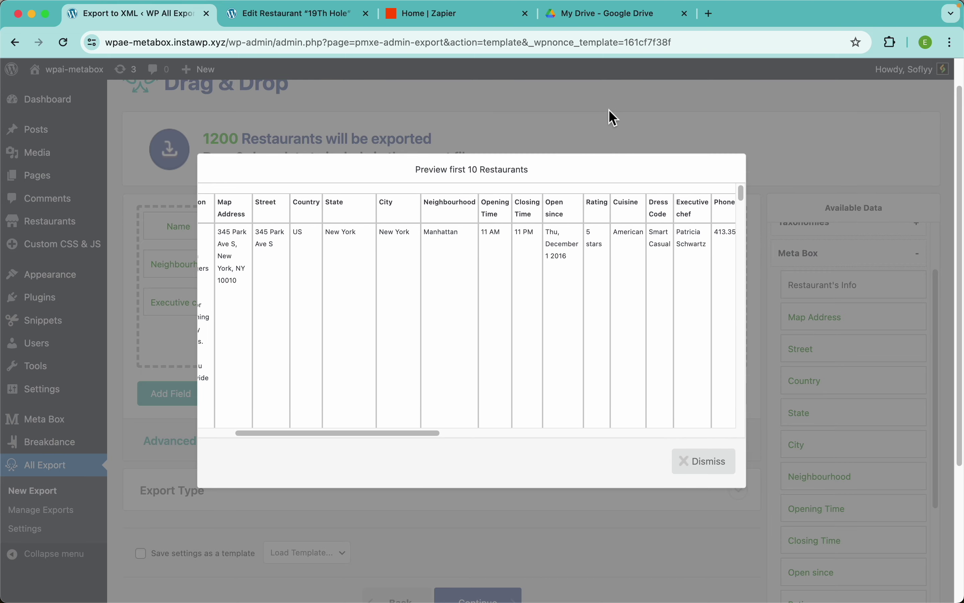
{"action": "scroll", "coordinate": [616, 266], "scroll_direction": "right", "scroll_amount": 8}
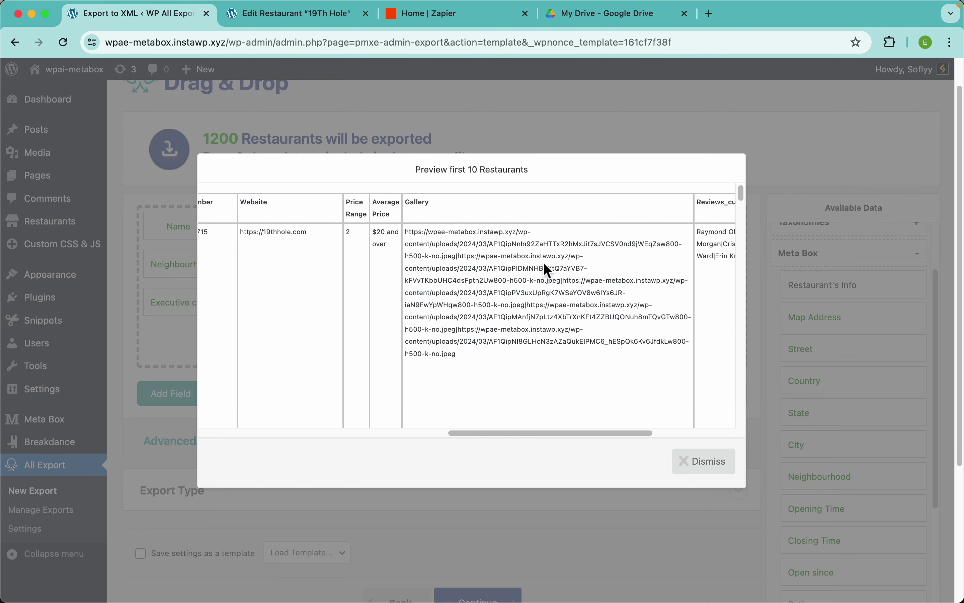
Step: Examine how the image URLs are separated in the preview's Gallery column, and close the preview
{"action": "scroll", "coordinate": [544, 262], "scroll_direction": "up", "scroll_amount": 3}
{"action": "scroll", "coordinate": [544, 262], "scroll_direction": "up", "scroll_amount": 5}
{"action": "scroll", "coordinate": [544, 262], "scroll_direction": "up", "scroll_amount": 3}
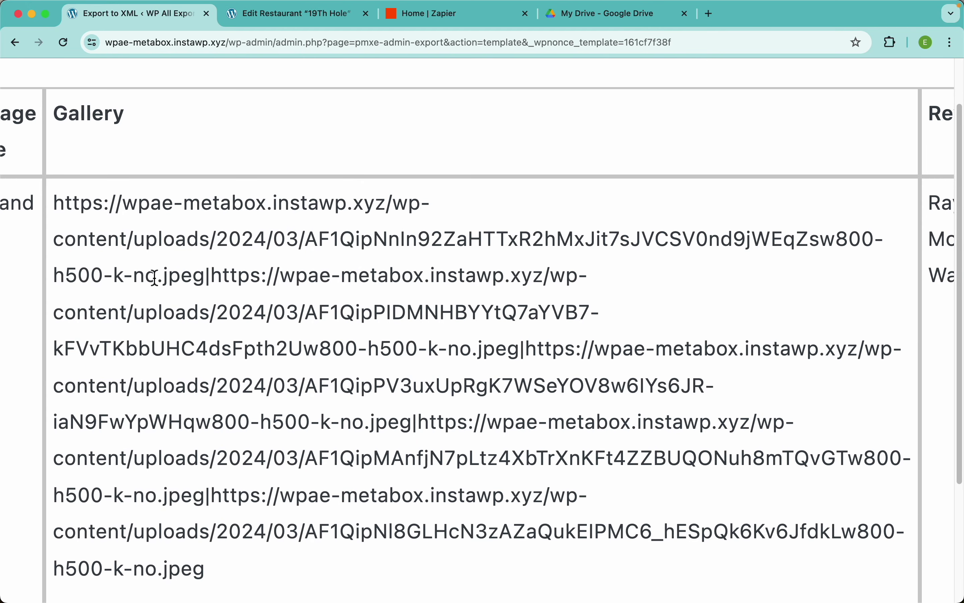
{"action": "left_click_drag", "start_coordinate": [204, 277], "coordinate": [54, 201]}
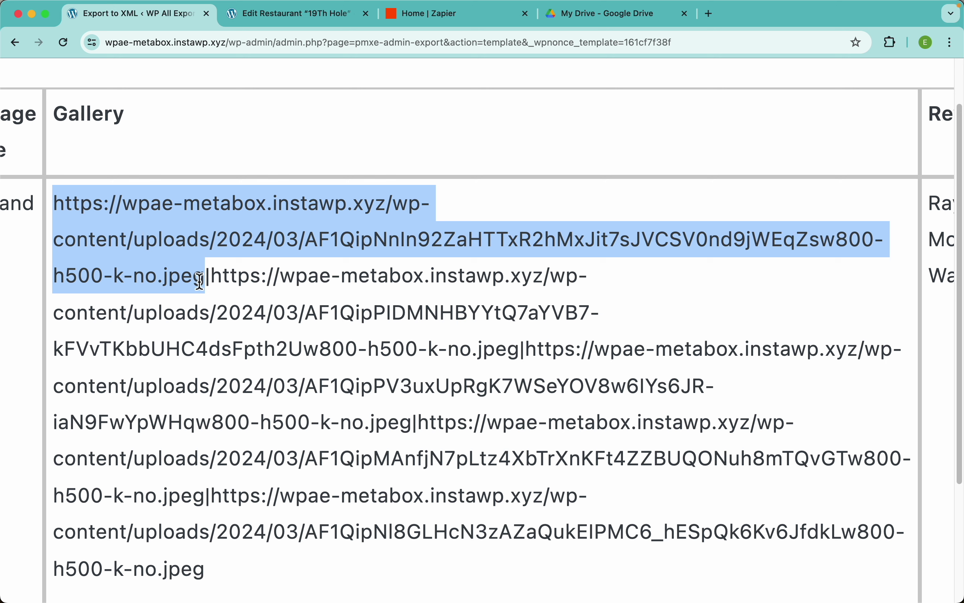
{"action": "left_click_drag", "start_coordinate": [211, 275], "coordinate": [527, 352]}
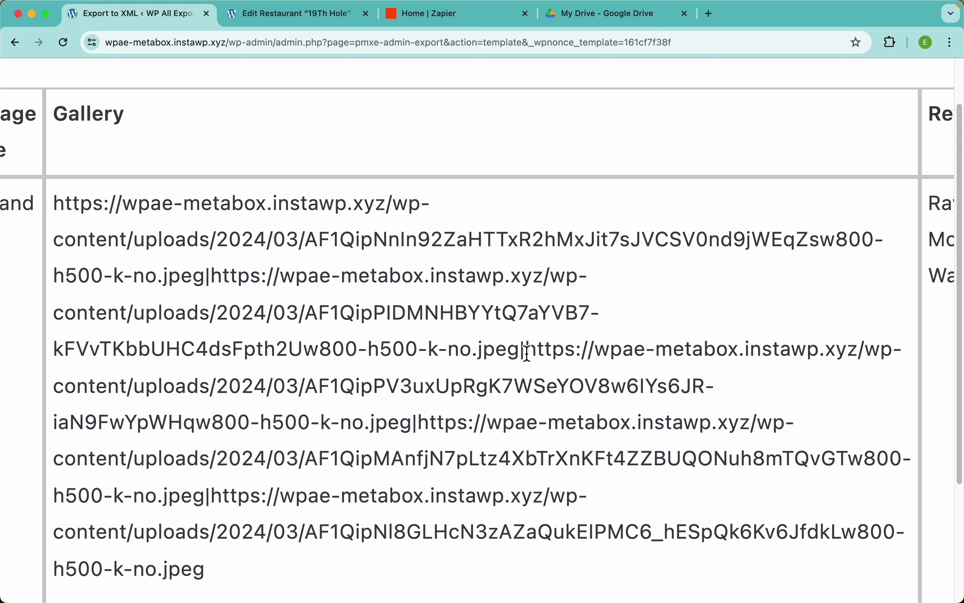
{"action": "double_click", "coordinate": [522, 350]}
{"action": "scroll", "coordinate": [508, 247], "scroll_direction": "down", "scroll_amount": 5}
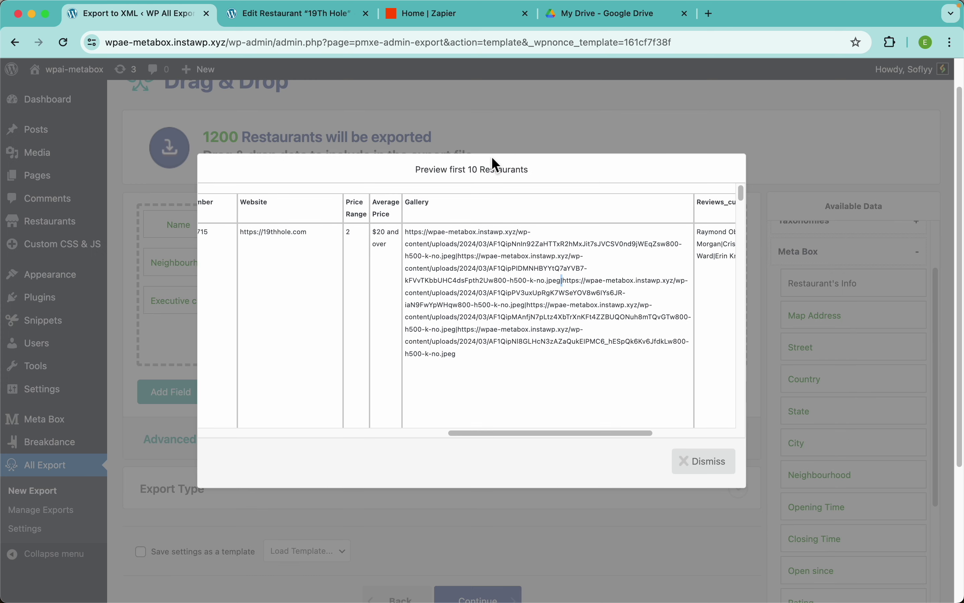
{"action": "left_click", "coordinate": [545, 126]}
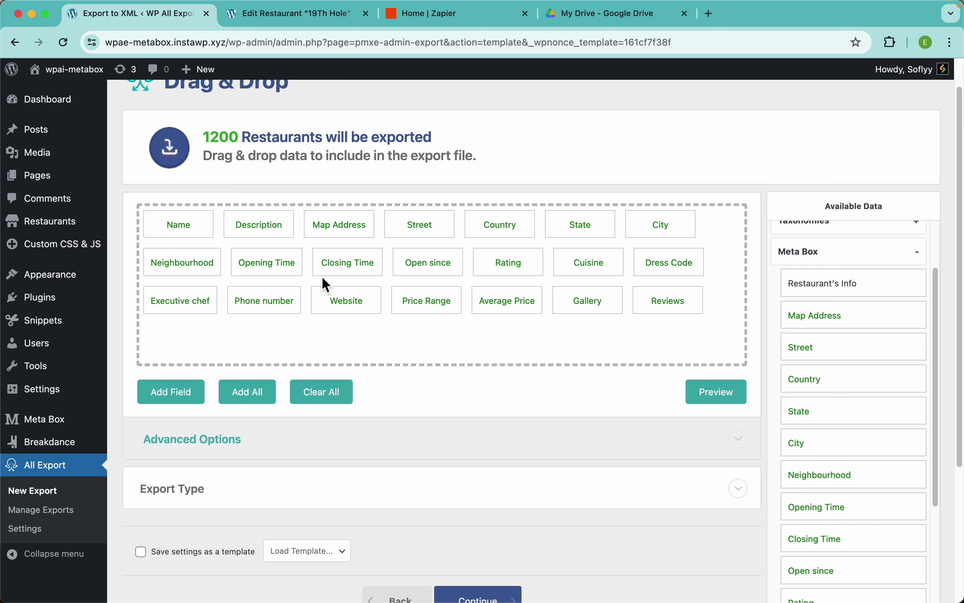
Step: Add and save a PHP function change_pipes($data) in the Gallery field's function editor that replaces "|" with ", " using str_replace
{"action": "left_click", "coordinate": [589, 300]}
{"action": "left_click", "coordinate": [284, 407]}
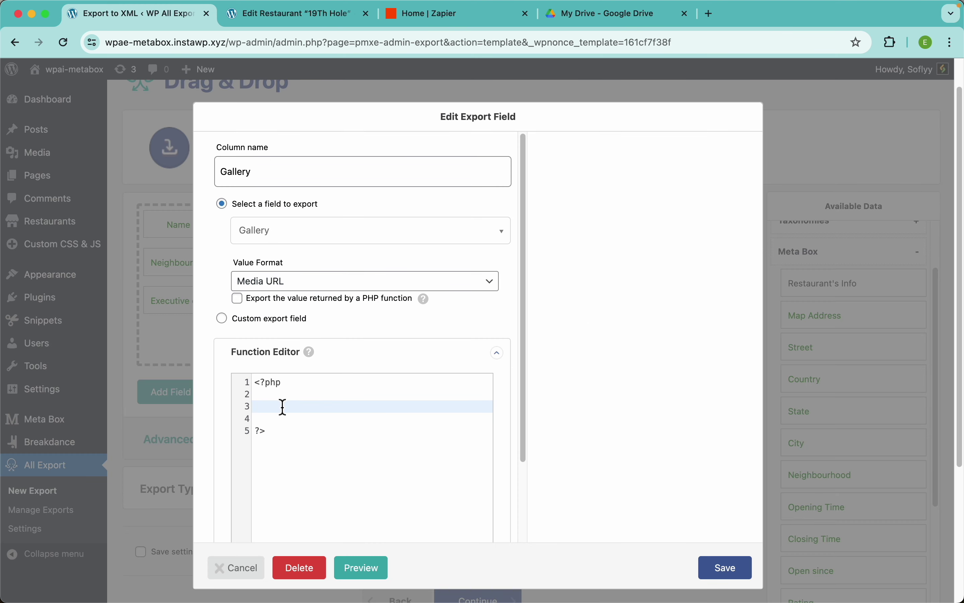
{"action": "type", "text": "function change_pipes ($data) {     return str_replace (\"|\", \", \", $data); }"}
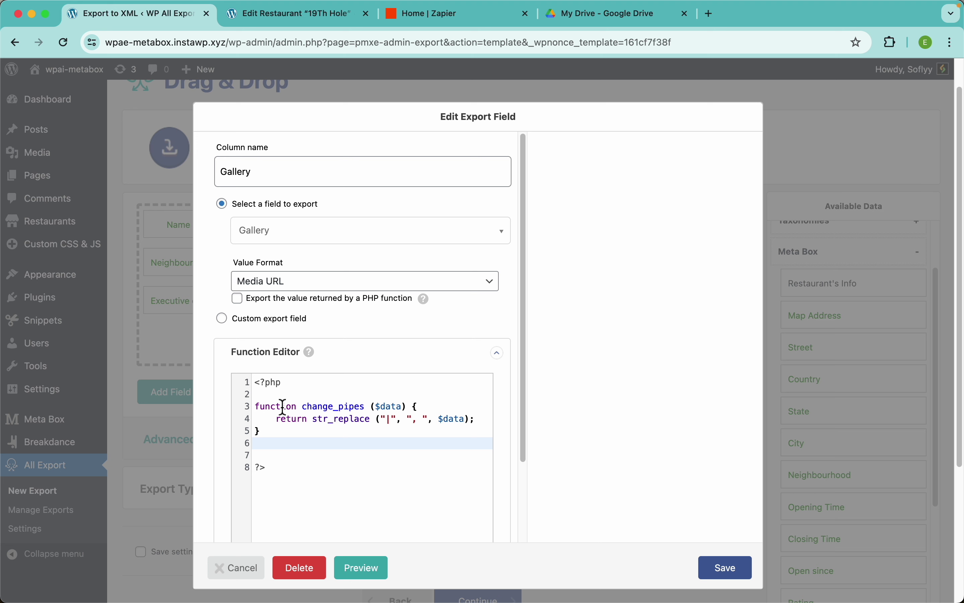
{"action": "scroll", "coordinate": [390, 387], "scroll_direction": "down", "scroll_amount": 3}
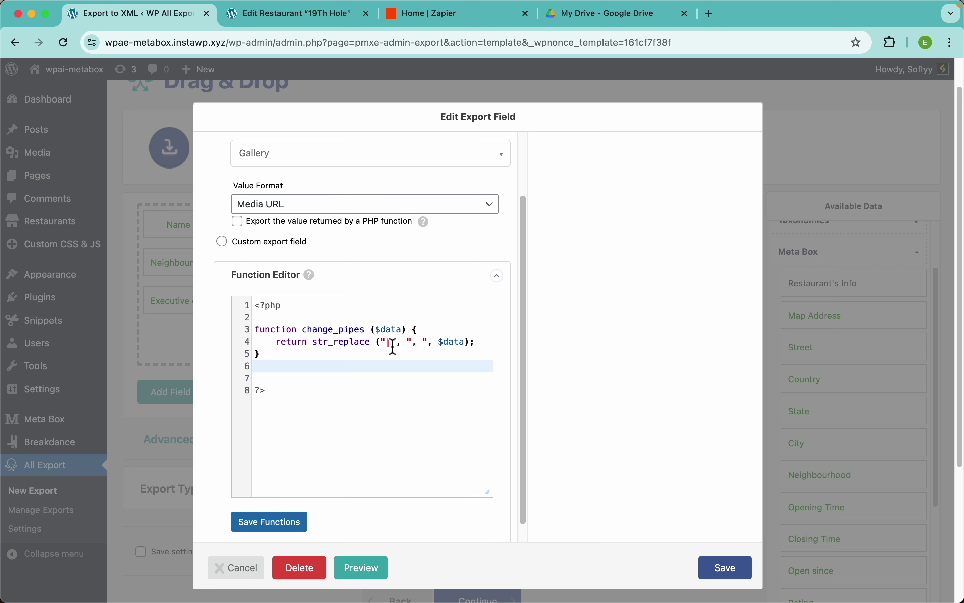
{"action": "left_click", "coordinate": [263, 522]}
Step: Export the Gallery value through the PHP function change_pipes and save the field
{"action": "double_click", "coordinate": [324, 329]}
{"action": "key", "text": "super+c"}
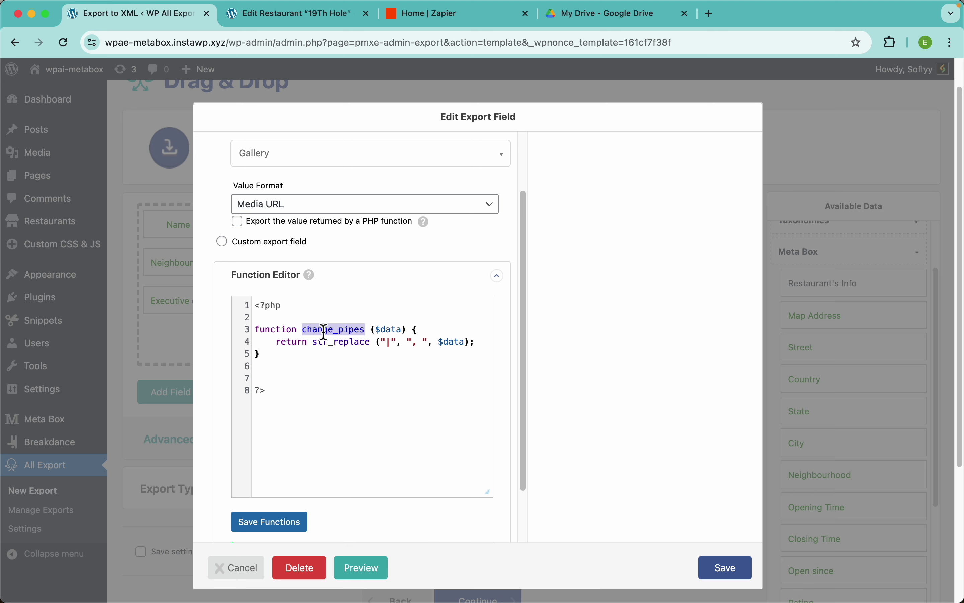
{"action": "left_click", "coordinate": [268, 225]}
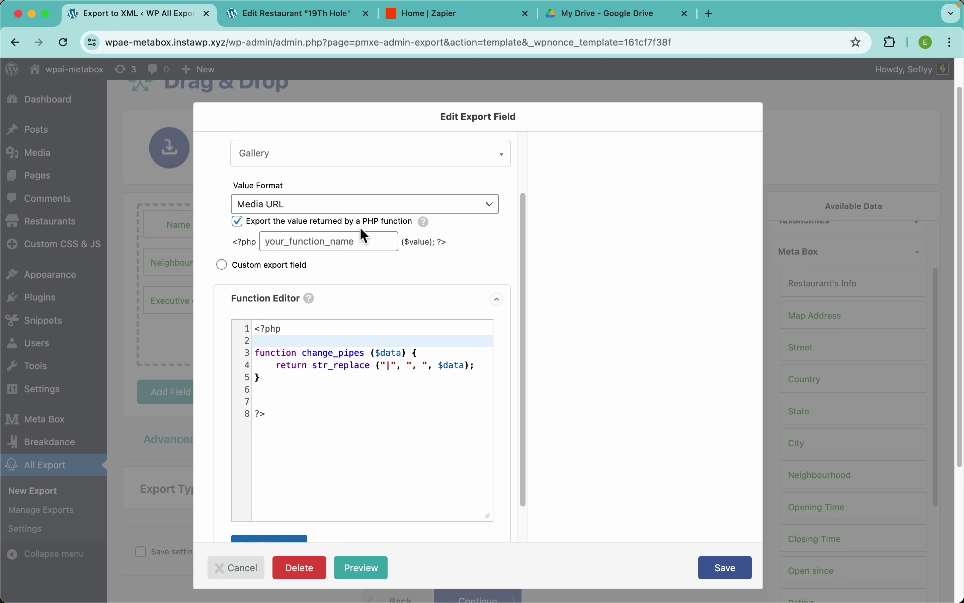
{"action": "left_click", "coordinate": [363, 251]}
{"action": "key", "text": "super+v"}
{"action": "scroll", "coordinate": [370, 256], "scroll_direction": "up", "scroll_amount": 2}
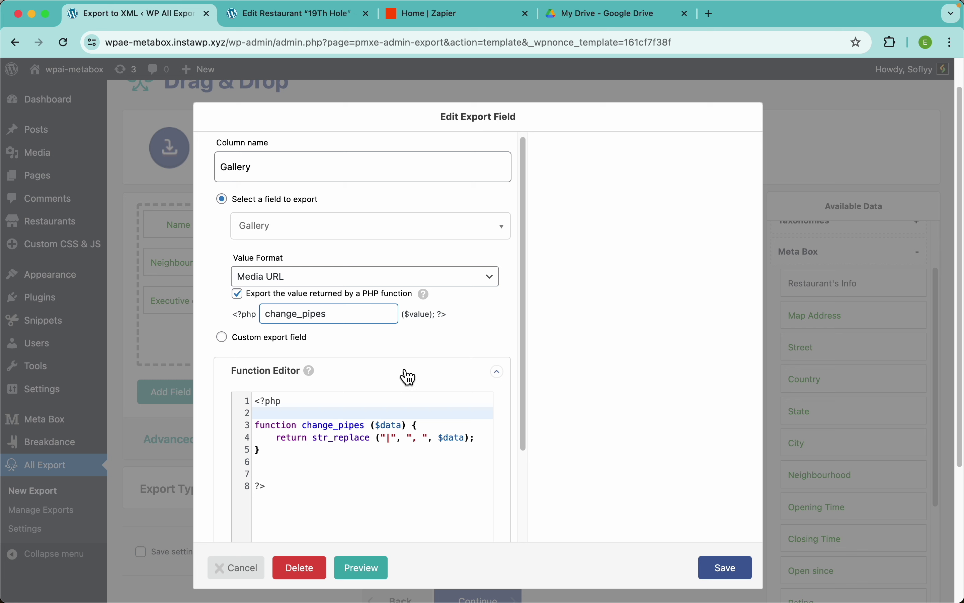
{"action": "double_click", "coordinate": [418, 315]}
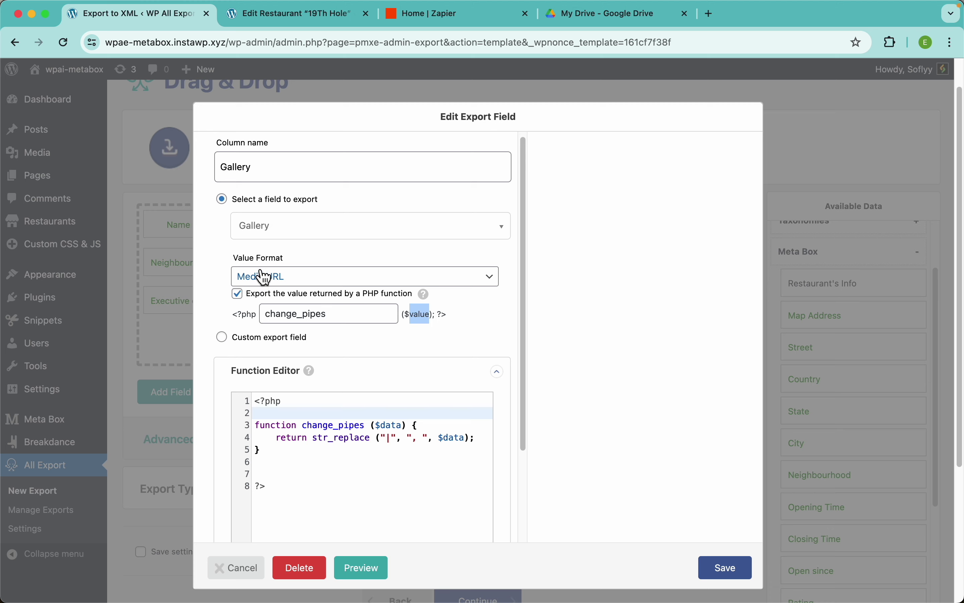
{"action": "left_click", "coordinate": [303, 202]}
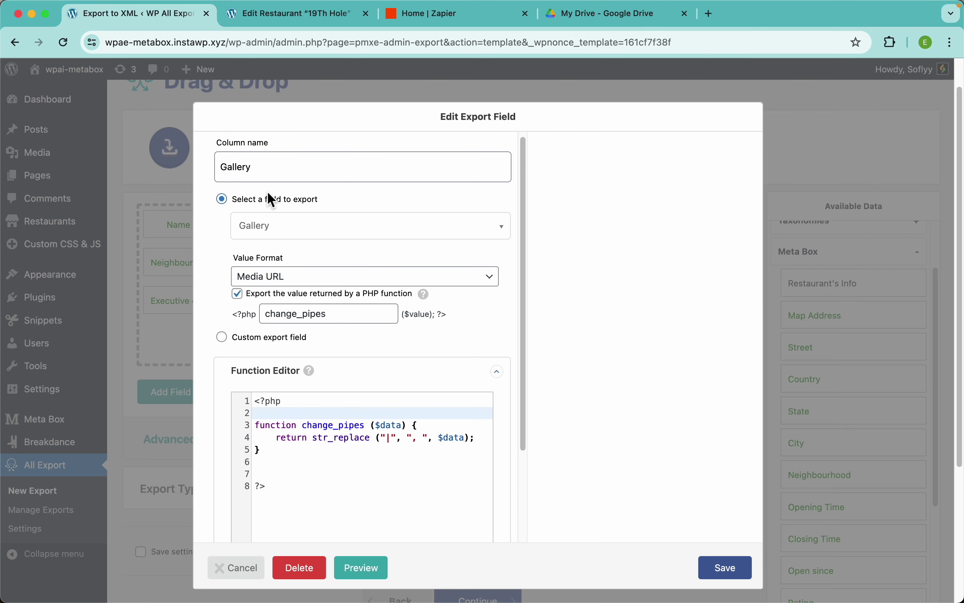
{"action": "left_click", "coordinate": [728, 560]}
Step: Preview the export again to check the separators between the Gallery image URLs, and close the preview
{"action": "left_click", "coordinate": [704, 392]}
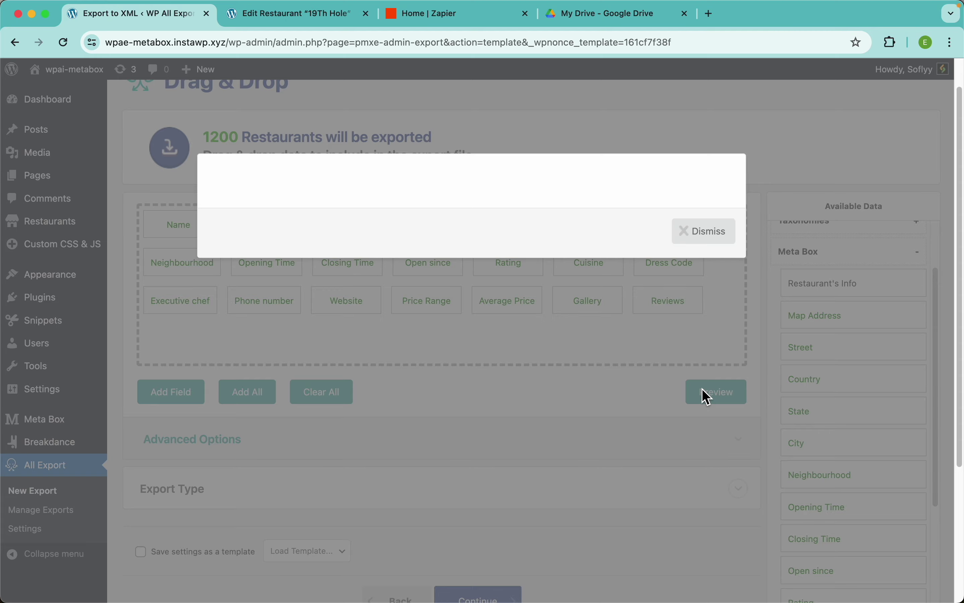
{"action": "scroll", "coordinate": [619, 252], "scroll_direction": "right", "scroll_amount": 10}
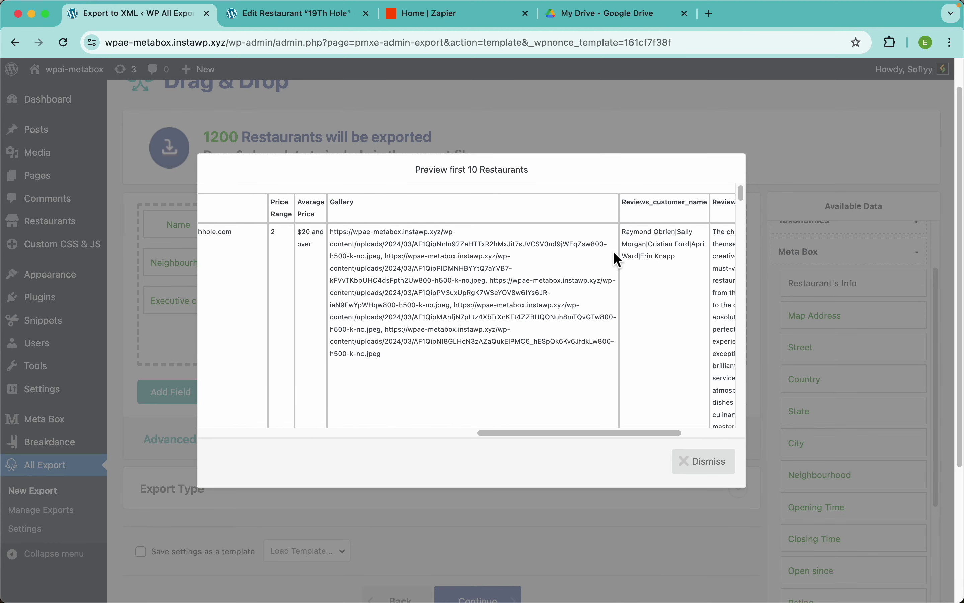
{"action": "scroll", "coordinate": [460, 239], "scroll_direction": "up", "scroll_amount": 5}
{"action": "scroll", "coordinate": [459, 239], "scroll_direction": "up", "scroll_amount": 2}
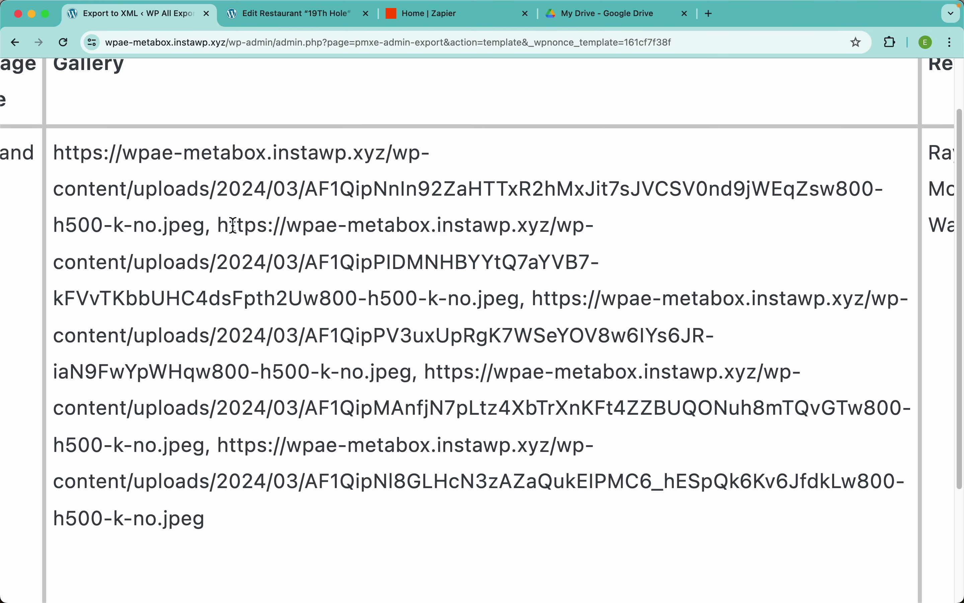
{"action": "left_click_drag", "start_coordinate": [216, 226], "coordinate": [208, 231]}
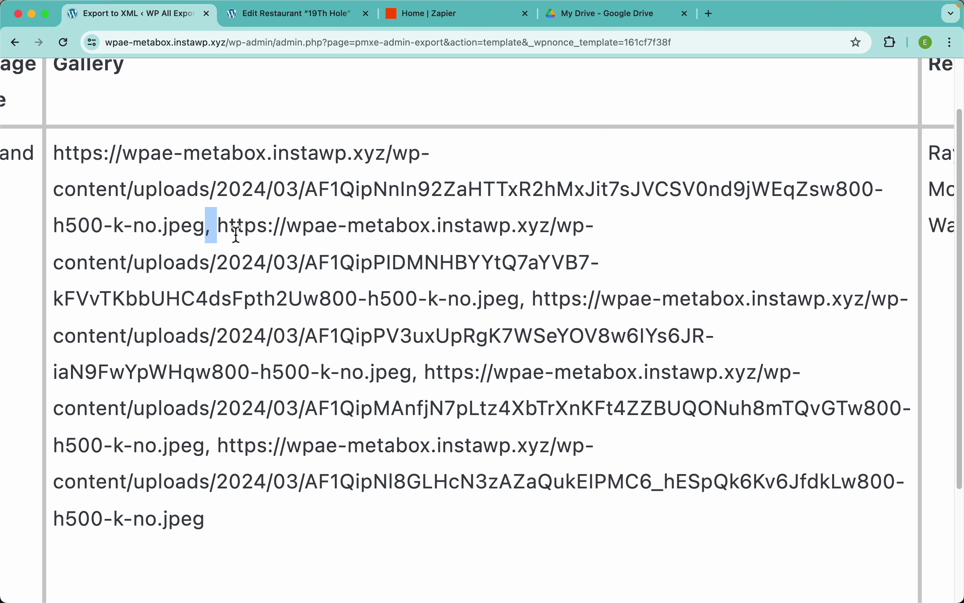
{"action": "scroll", "coordinate": [323, 227], "scroll_direction": "down", "scroll_amount": 5}
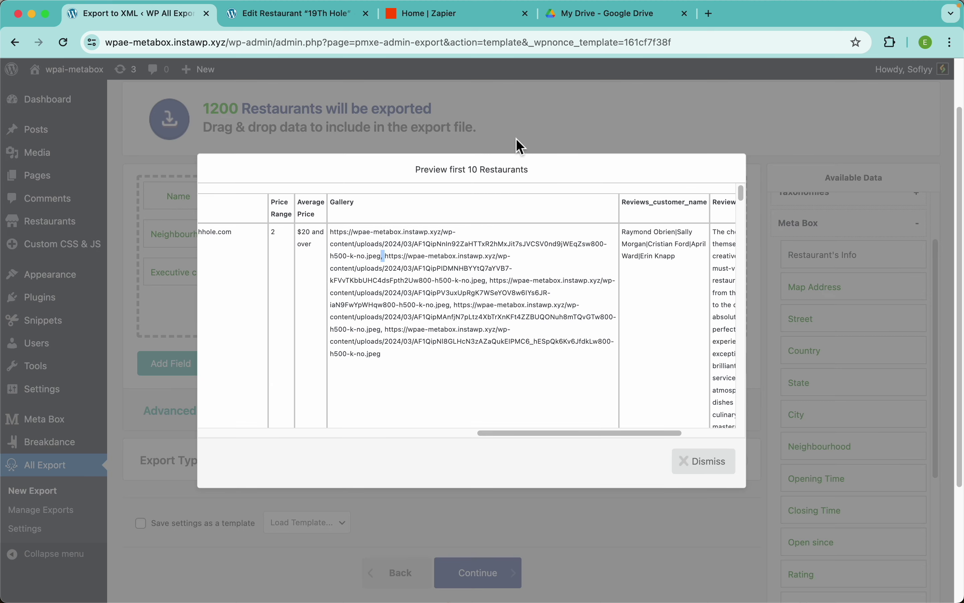
{"action": "left_click", "coordinate": [588, 119]}
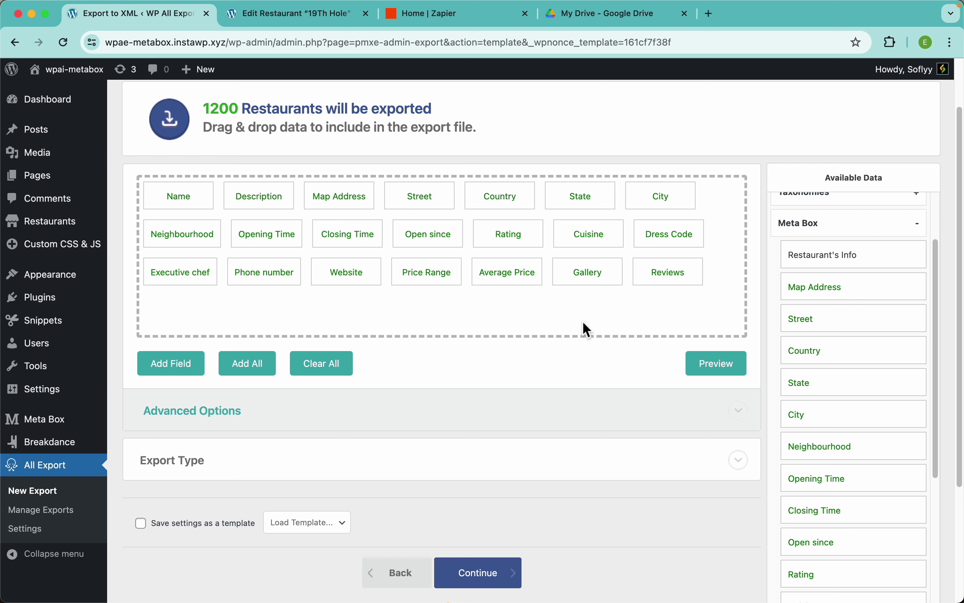
Step: Open the Code Snippets page from the Developers section of the WP All Import documentation in a new browser tab
{"action": "key", "text": "super+t"}
{"action": "left_click", "coordinate": [298, 314]}
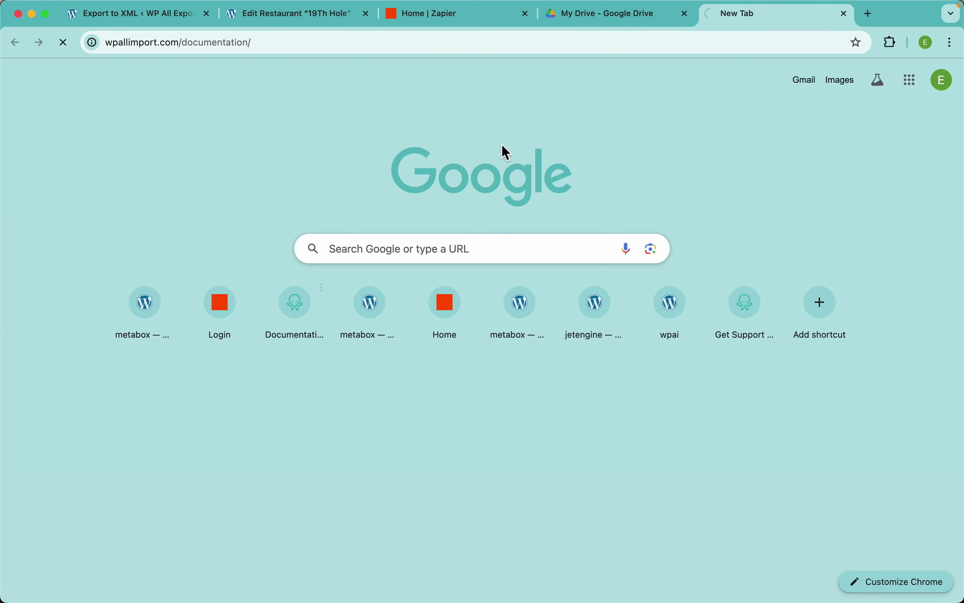
{"action": "left_click", "coordinate": [209, 336]}
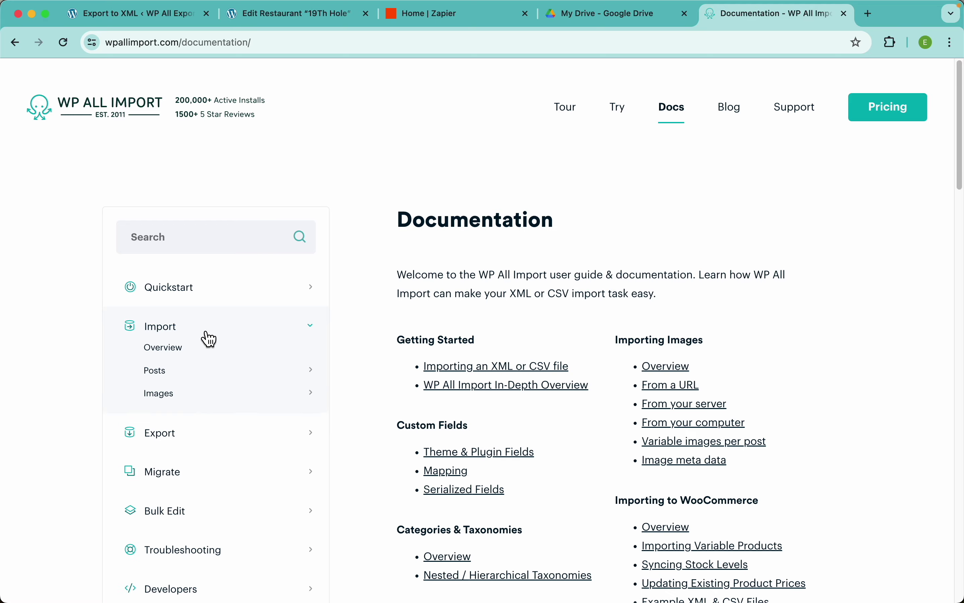
{"action": "left_click", "coordinate": [207, 336]}
{"action": "left_click", "coordinate": [185, 518]}
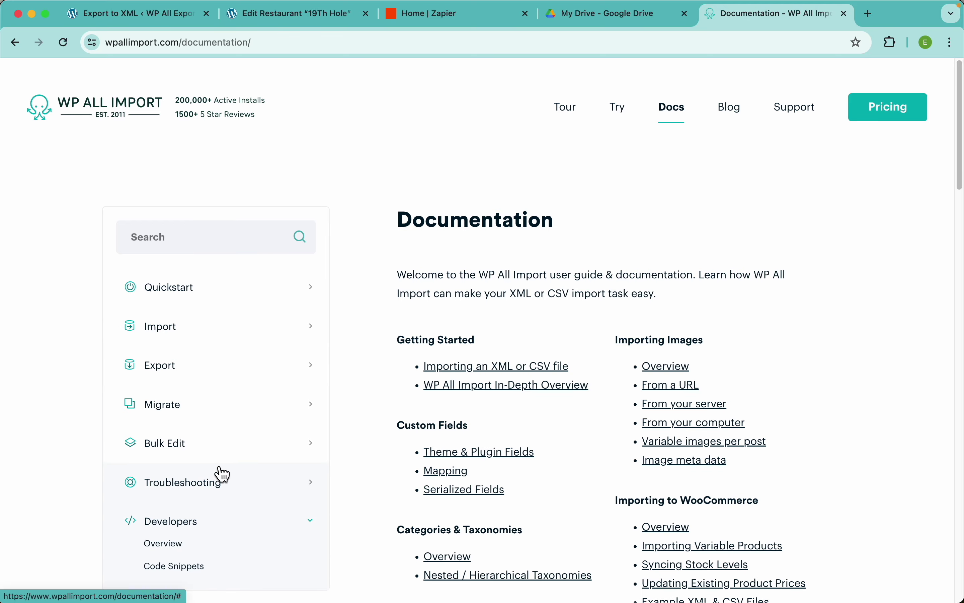
{"action": "scroll", "coordinate": [221, 473], "scroll_direction": "down", "scroll_amount": 3}
{"action": "left_click", "coordinate": [220, 471]}
Step: Look through the code snippets' table of contents and read the "Include Featured Image in Product Gallery" snippet
{"action": "scroll", "coordinate": [560, 328], "scroll_direction": "down", "scroll_amount": 3}
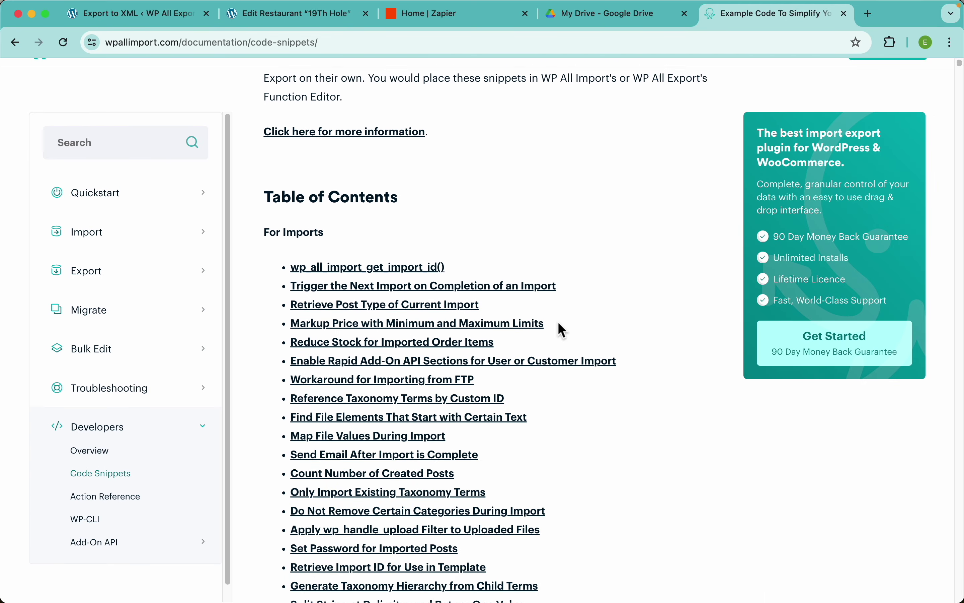
{"action": "scroll", "coordinate": [467, 389], "scroll_direction": "down", "scroll_amount": 10}
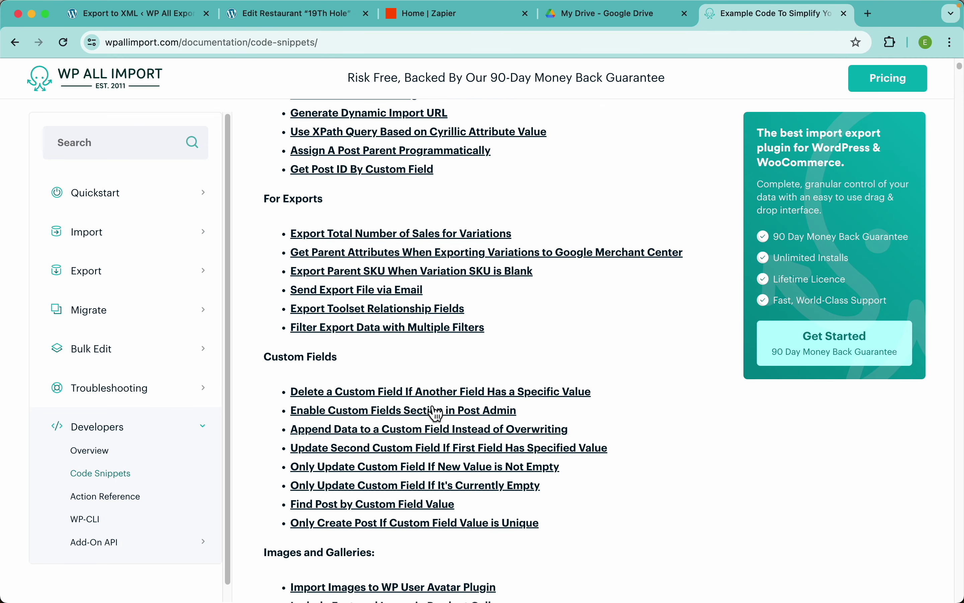
{"action": "scroll", "coordinate": [438, 415], "scroll_direction": "down", "scroll_amount": 5}
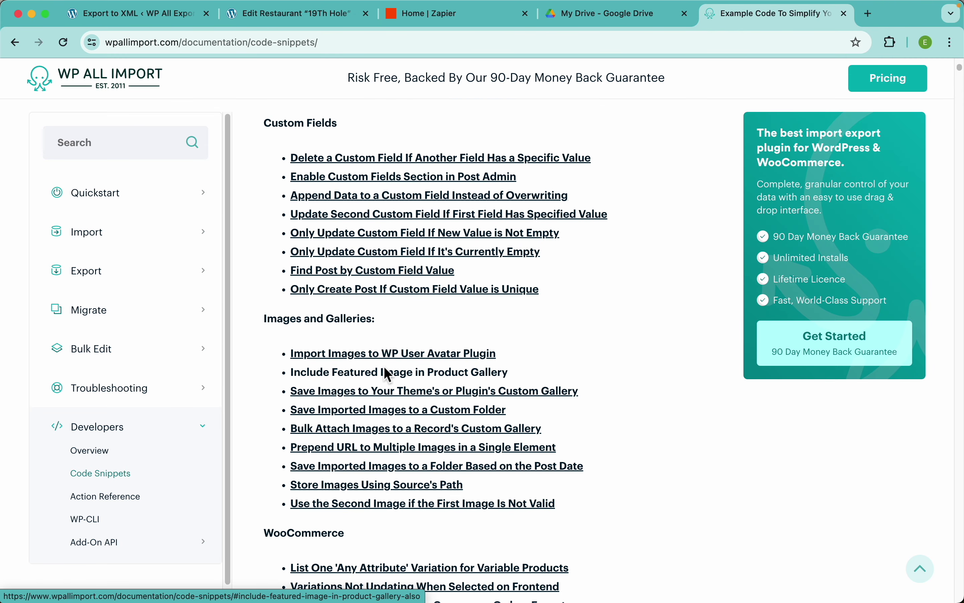
{"action": "left_click", "coordinate": [387, 370]}
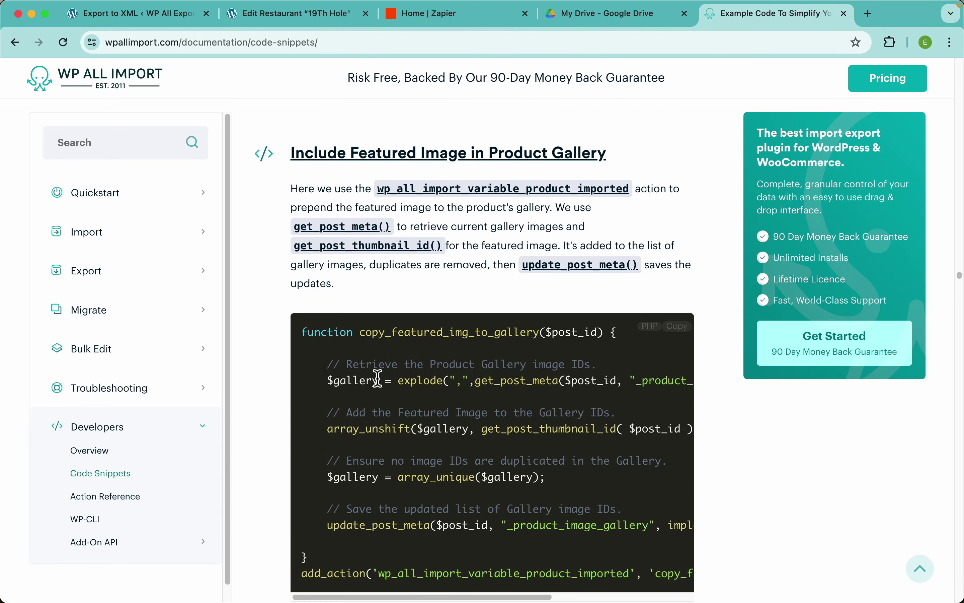
{"action": "scroll", "coordinate": [504, 413], "scroll_direction": "down", "scroll_amount": 2}
{"action": "scroll", "coordinate": [501, 407], "scroll_direction": "up", "scroll_amount": 2}
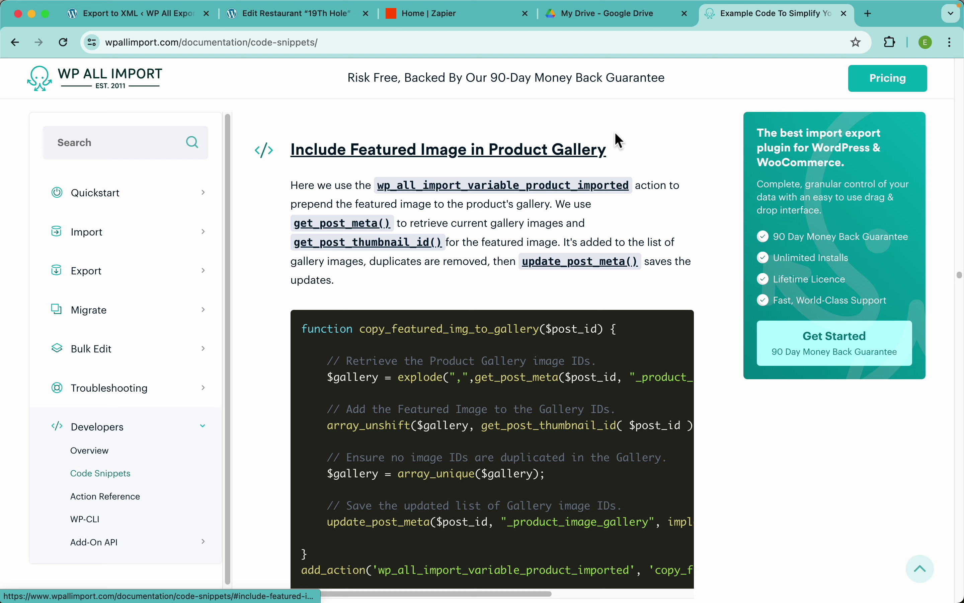
Step: Return to the restaurant export template in WP All Export and continue to the export settings
{"action": "left_click", "coordinate": [158, 20]}
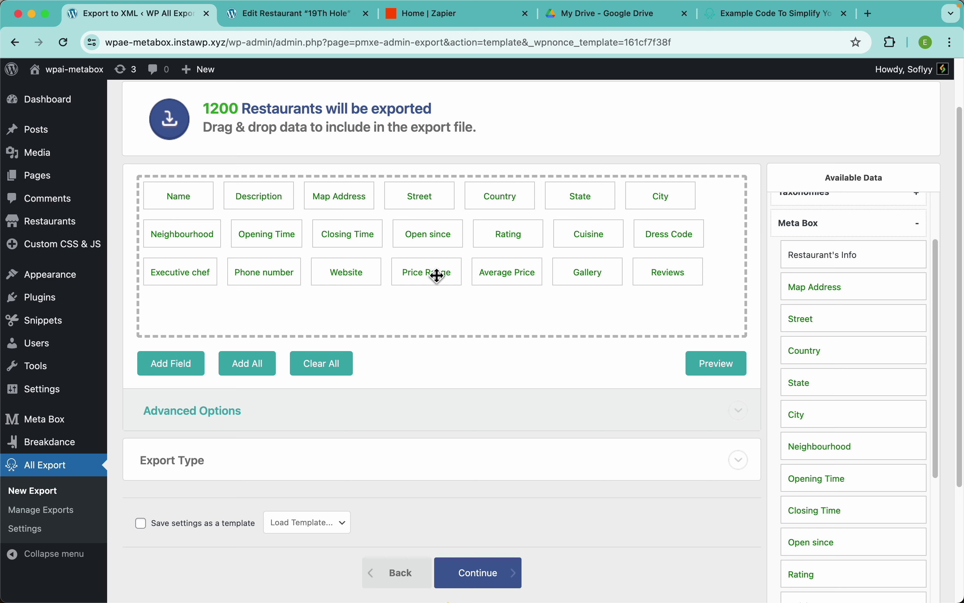
{"action": "scroll", "coordinate": [474, 398], "scroll_direction": "down", "scroll_amount": 3}
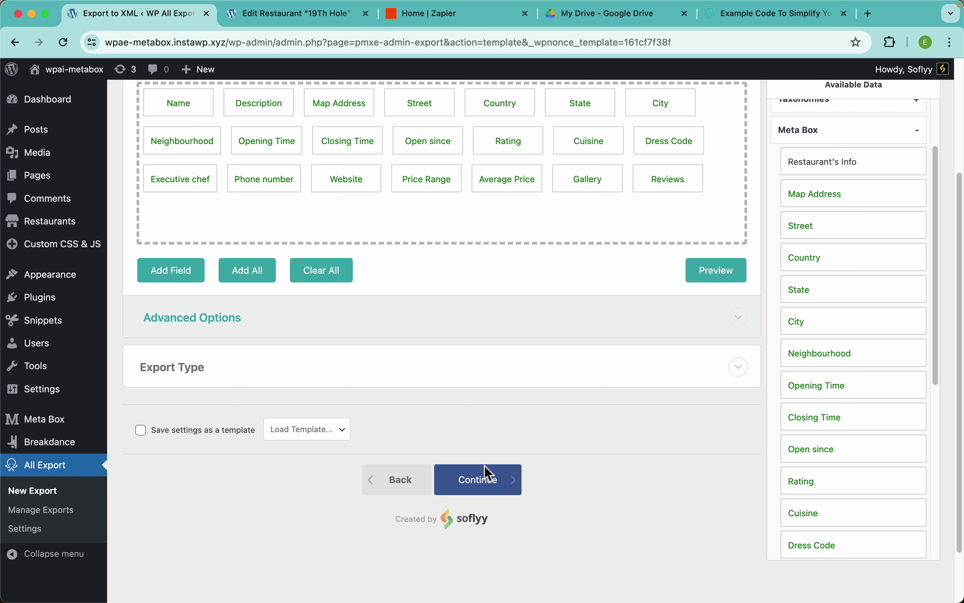
{"action": "left_click", "coordinate": [515, 492]}
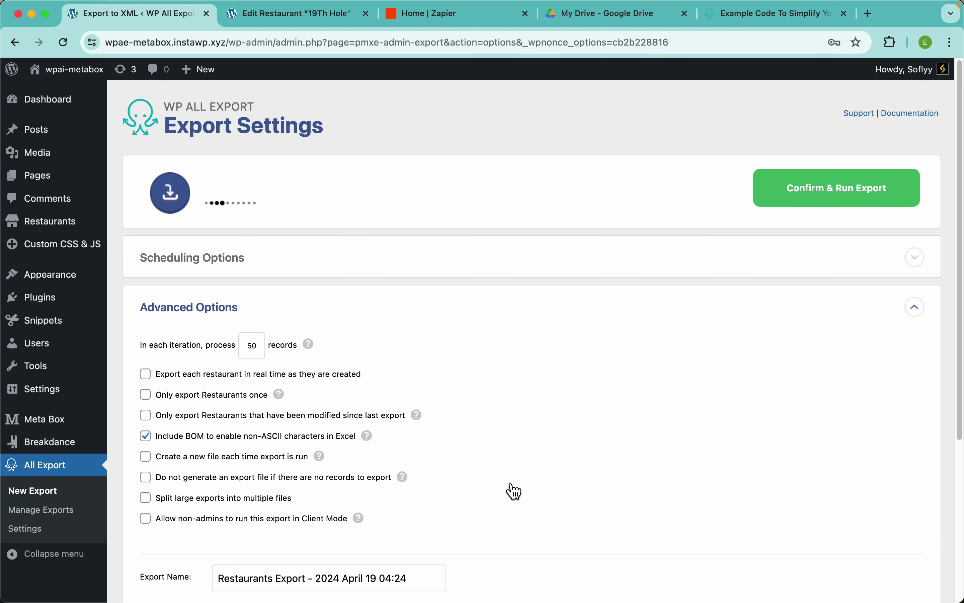
Step: Enable Automatic Scheduling for the export, weekly on Mon, Tue, Wed, Thu and Fri
{"action": "left_click", "coordinate": [476, 265]}
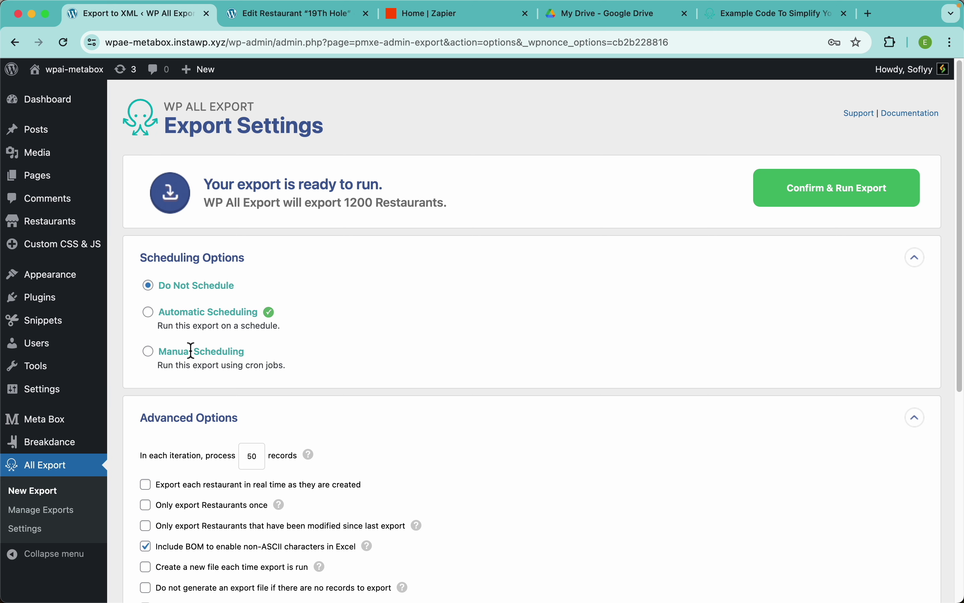
{"action": "left_click", "coordinate": [225, 312]}
{"action": "scroll", "coordinate": [401, 307], "scroll_direction": "down", "scroll_amount": 3}
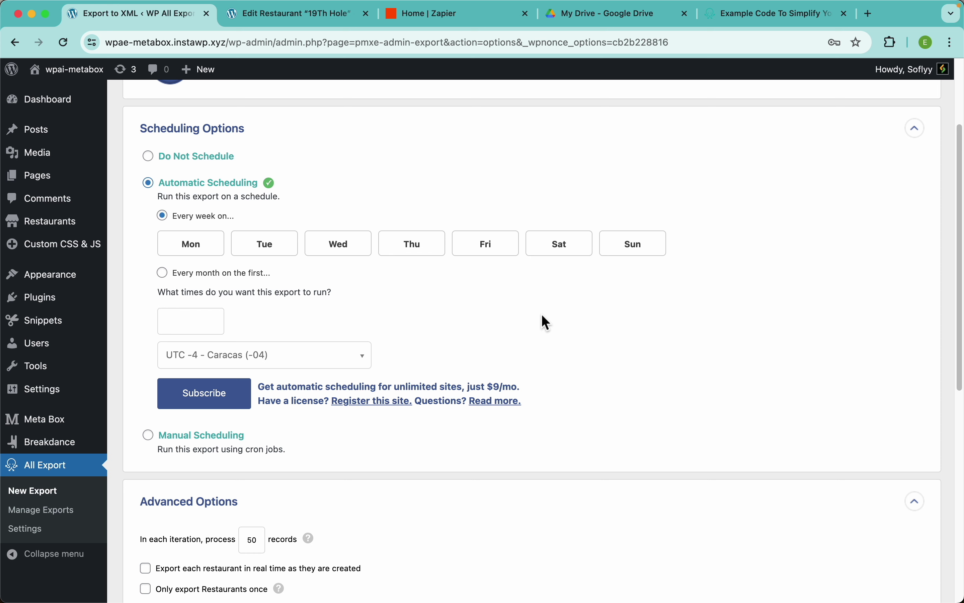
{"action": "left_click", "coordinate": [217, 250]}
{"action": "left_click", "coordinate": [264, 249]}
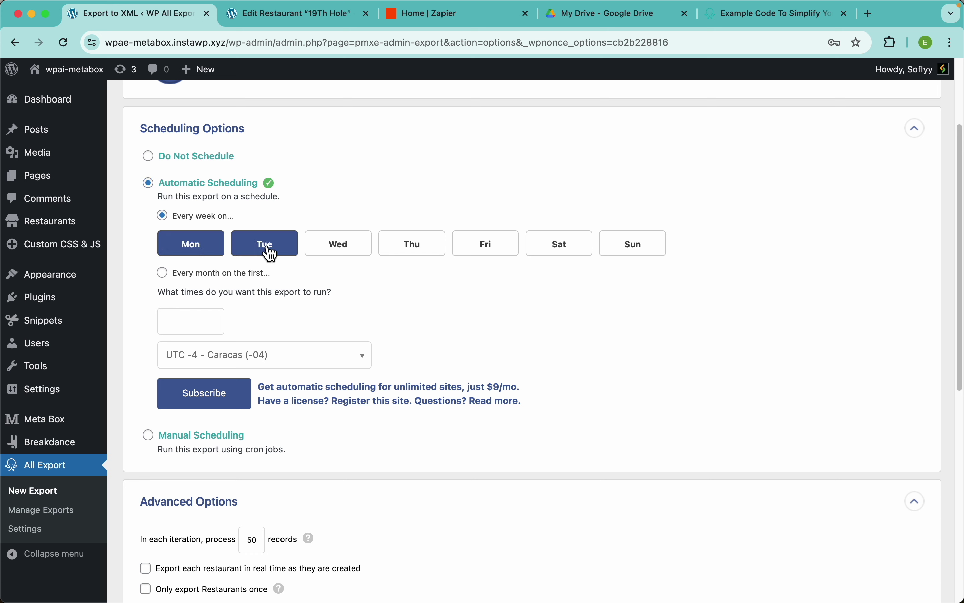
{"action": "left_click", "coordinate": [342, 251]}
{"action": "left_click", "coordinate": [415, 251]}
{"action": "left_click", "coordinate": [481, 250]}
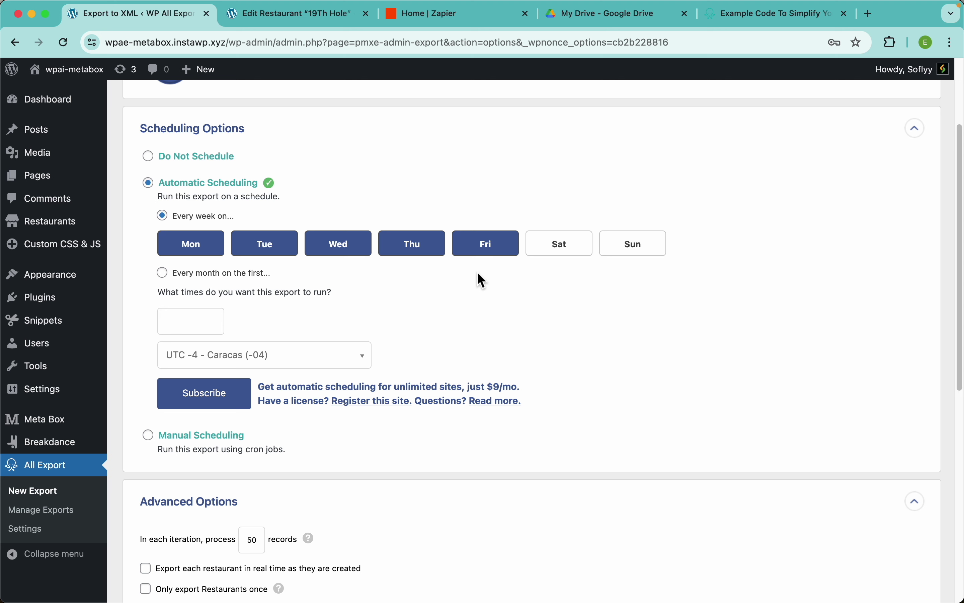
Step: Add 12:00am and 12:00pm as the export's scheduled run times
{"action": "left_click", "coordinate": [188, 321]}
{"action": "left_click", "coordinate": [193, 343]}
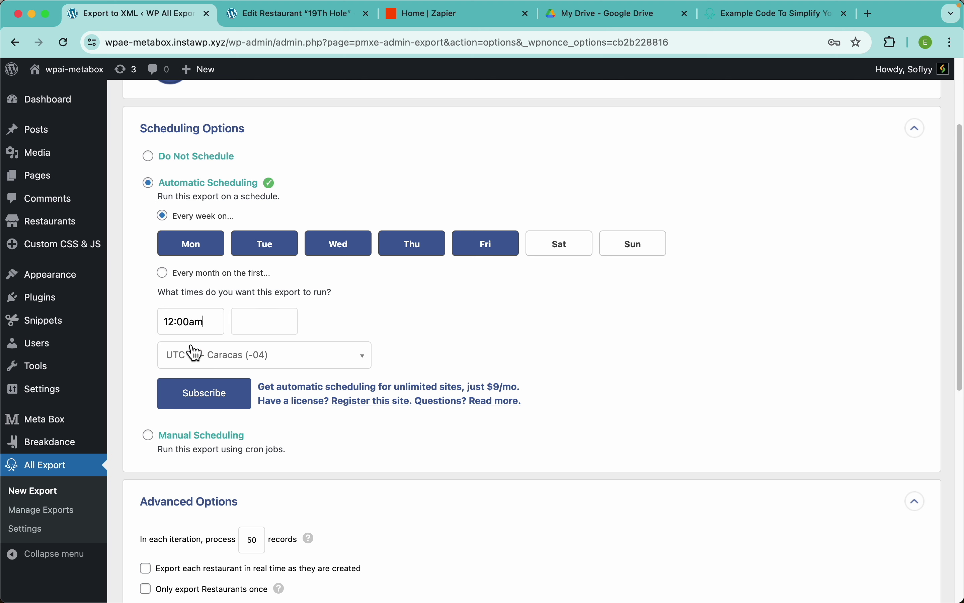
{"action": "left_click", "coordinate": [256, 331]}
{"action": "scroll", "coordinate": [273, 387], "scroll_direction": "down", "scroll_amount": 10}
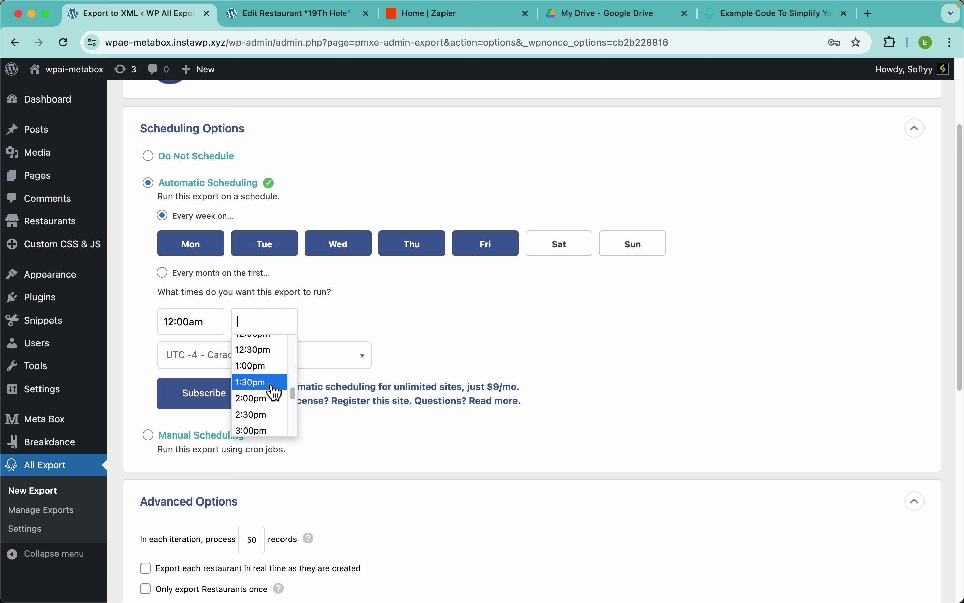
{"action": "scroll", "coordinate": [267, 387], "scroll_direction": "up", "scroll_amount": 1}
{"action": "left_click", "coordinate": [261, 375]}
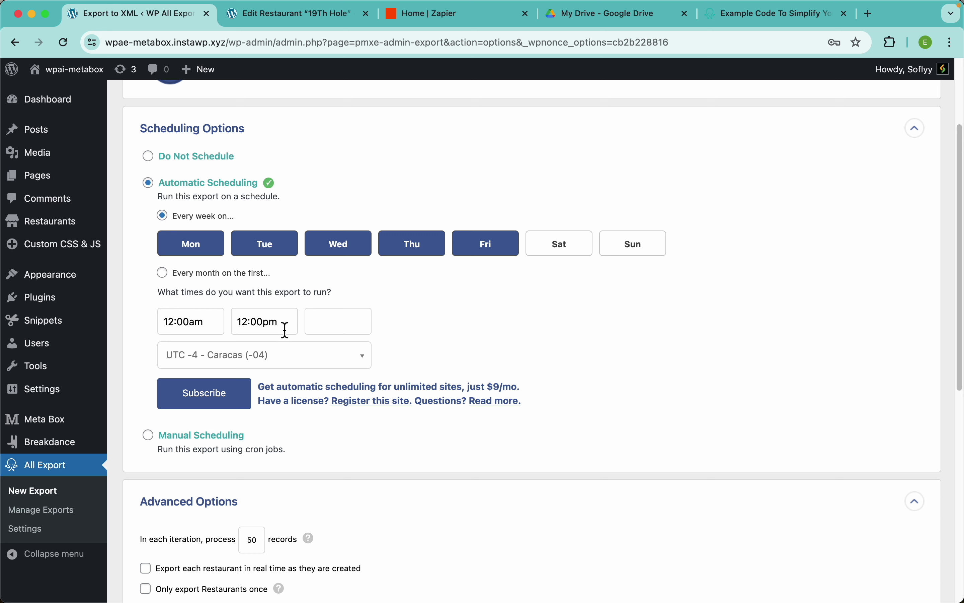
Step: Switch the export to Manual Scheduling and examine its cron URLs and the help notes in the advanced options
{"action": "left_click", "coordinate": [210, 434]}
{"action": "scroll", "coordinate": [431, 218], "scroll_direction": "down", "scroll_amount": 3}
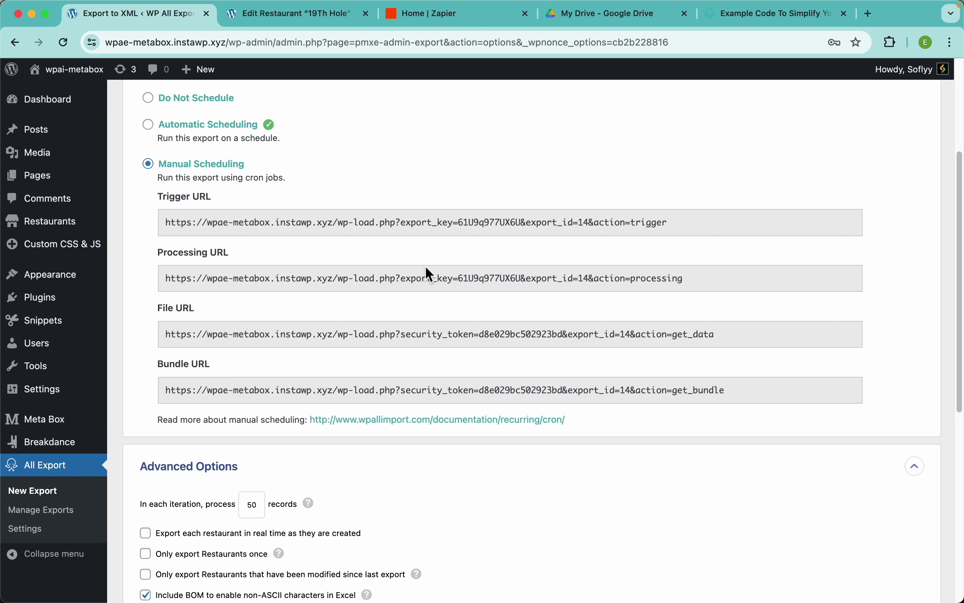
{"action": "scroll", "coordinate": [381, 359], "scroll_direction": "down", "scroll_amount": 5}
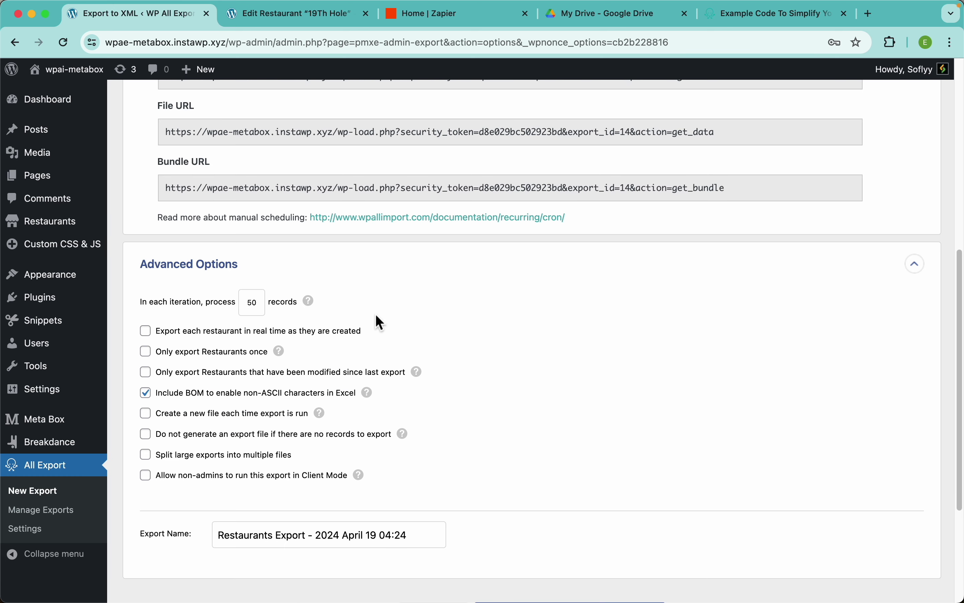
{"action": "scroll", "coordinate": [381, 323], "scroll_direction": "down", "scroll_amount": 2}
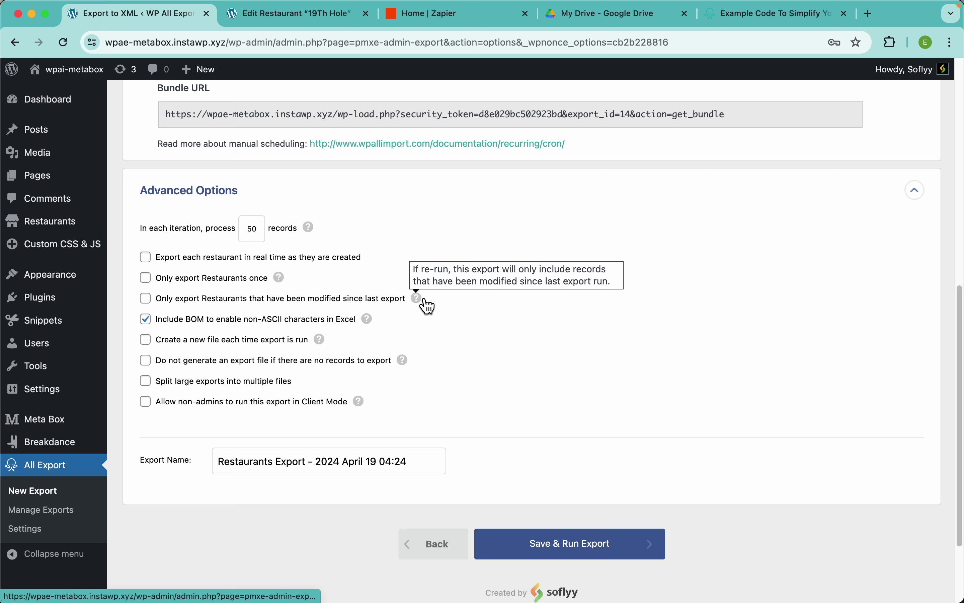
{"action": "mouse_move", "coordinate": [375, 320]}
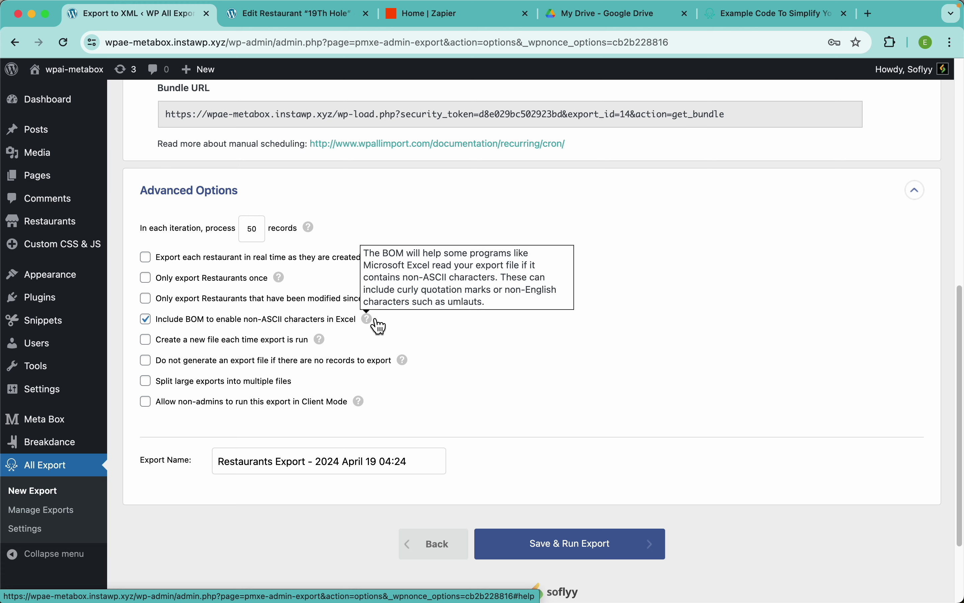
{"action": "scroll", "coordinate": [877, 145], "scroll_direction": "up", "scroll_amount": 10}
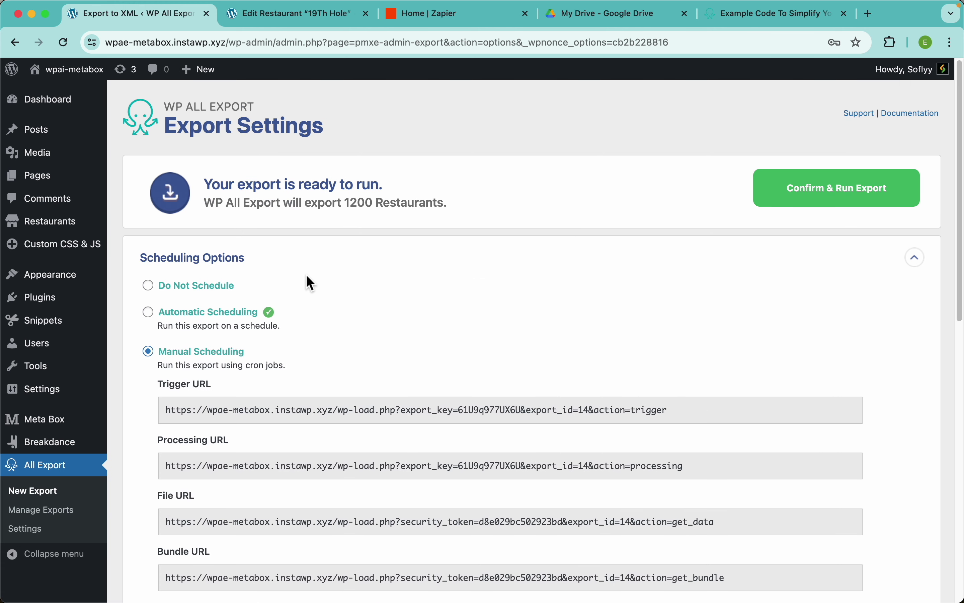
Step: Set scheduling to Do Not Schedule, collapse the scheduling options, and confirm and run the export
{"action": "left_click", "coordinate": [217, 288]}
{"action": "left_click", "coordinate": [200, 263]}
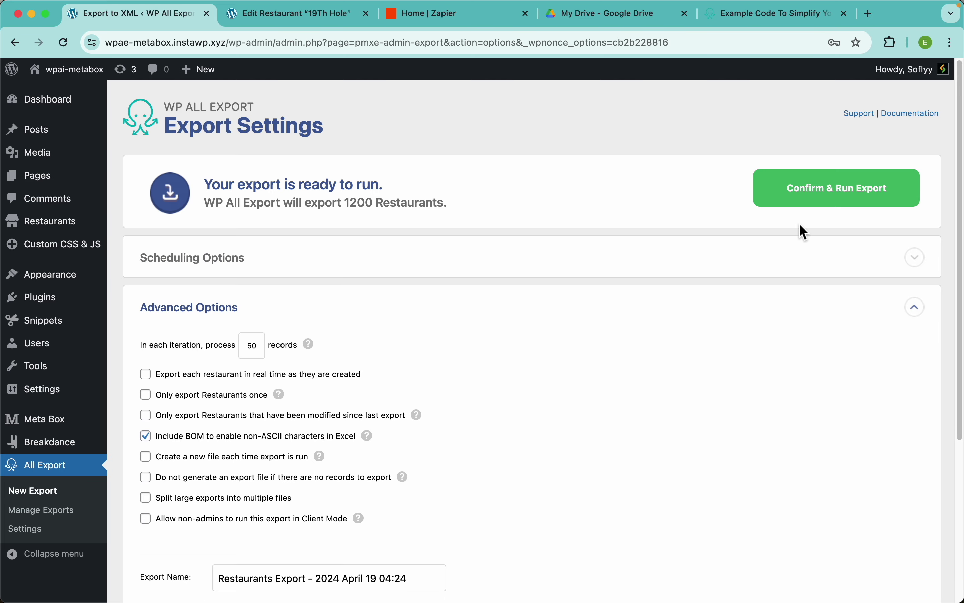
{"action": "left_click", "coordinate": [826, 205]}
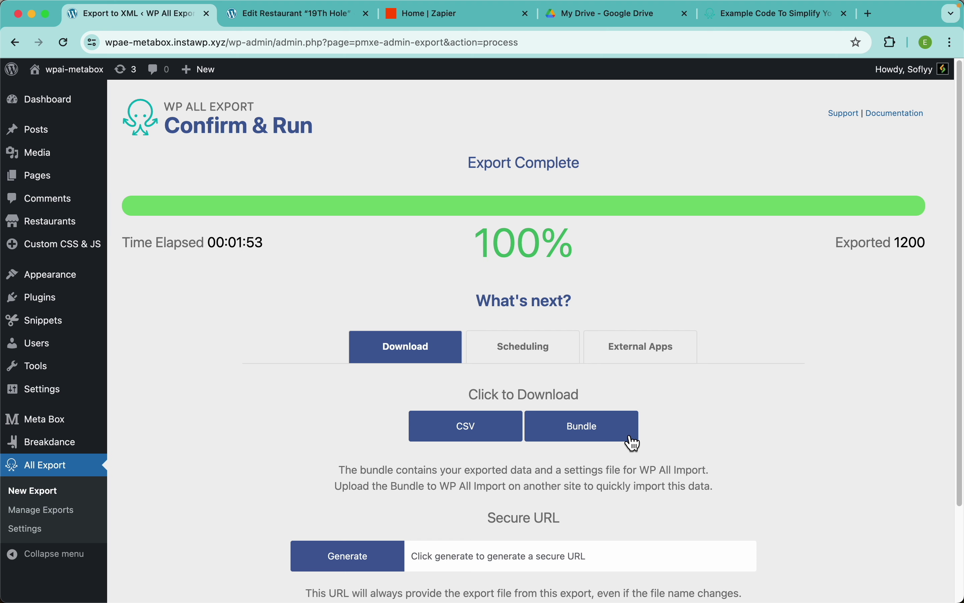
Step: Examine the scheduling and external app options offered for the completed export
{"action": "left_click", "coordinate": [536, 355]}
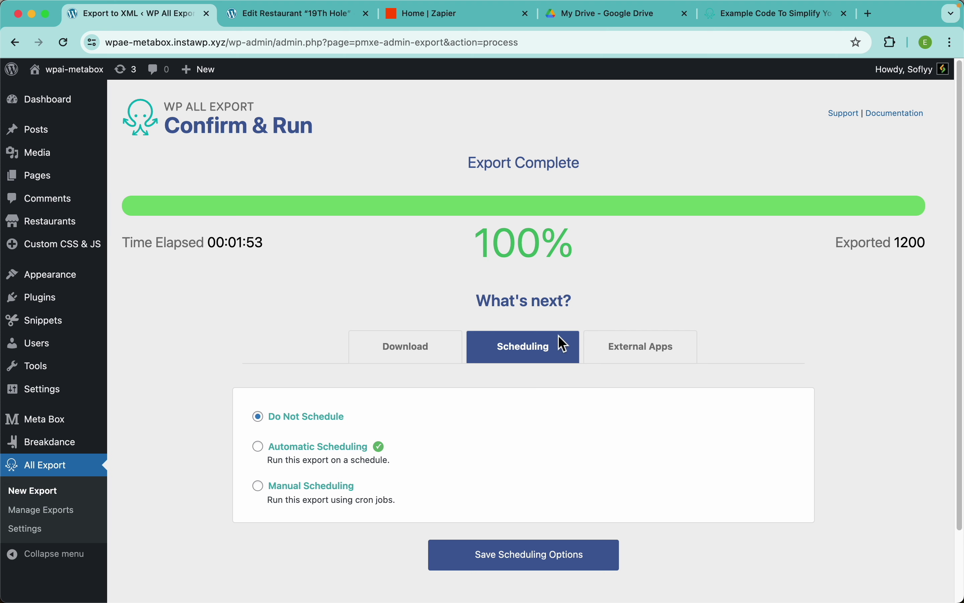
{"action": "left_click", "coordinate": [658, 356]}
{"action": "scroll", "coordinate": [656, 351], "scroll_direction": "down", "scroll_amount": 1}
{"action": "scroll", "coordinate": [656, 343], "scroll_direction": "down", "scroll_amount": 2}
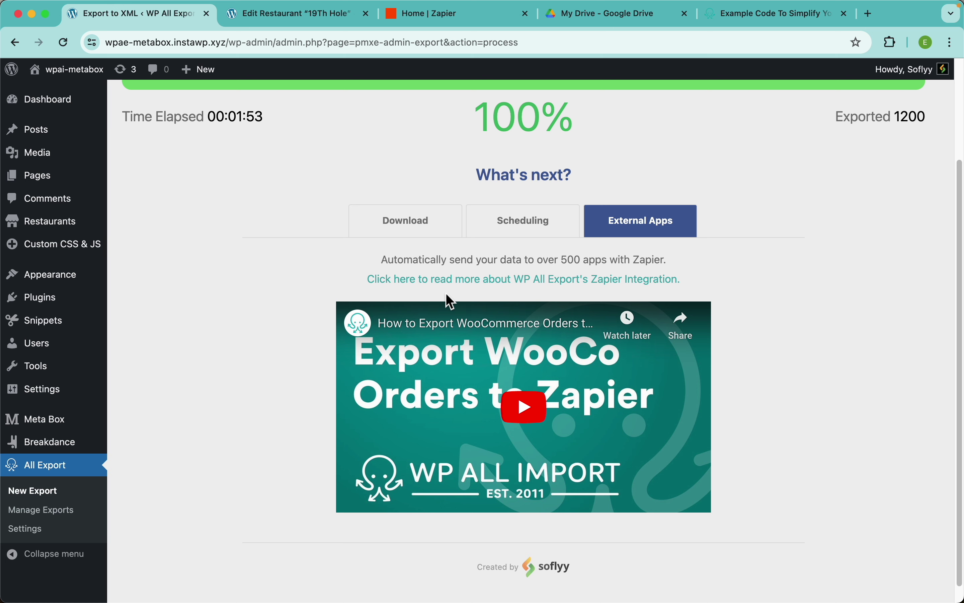
Step: Open the WP All Export Pro integrations page in Zapier and start connecting it with Google Drive
{"action": "left_click", "coordinate": [512, 287]}
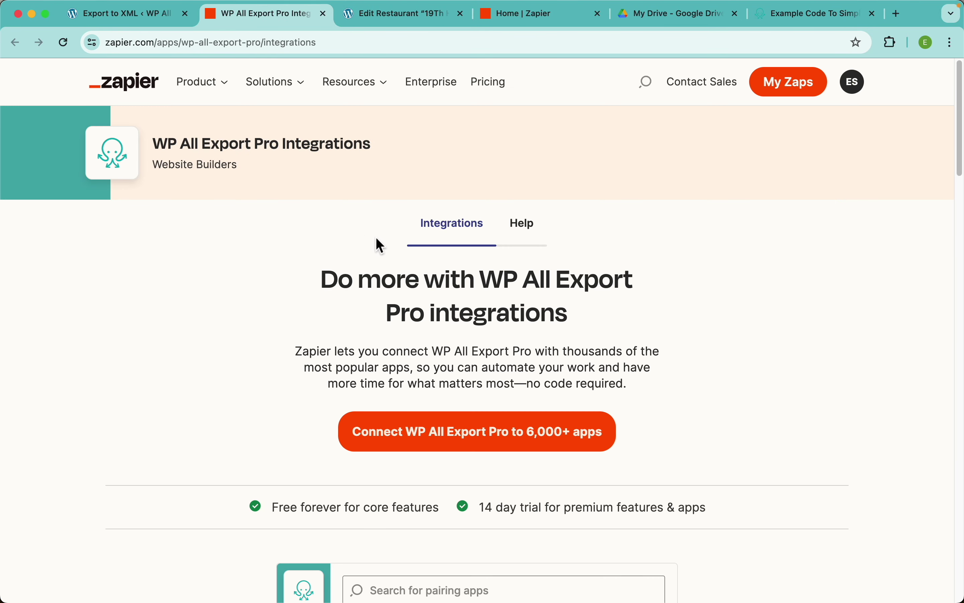
{"action": "scroll", "coordinate": [494, 339], "scroll_direction": "down", "scroll_amount": 3}
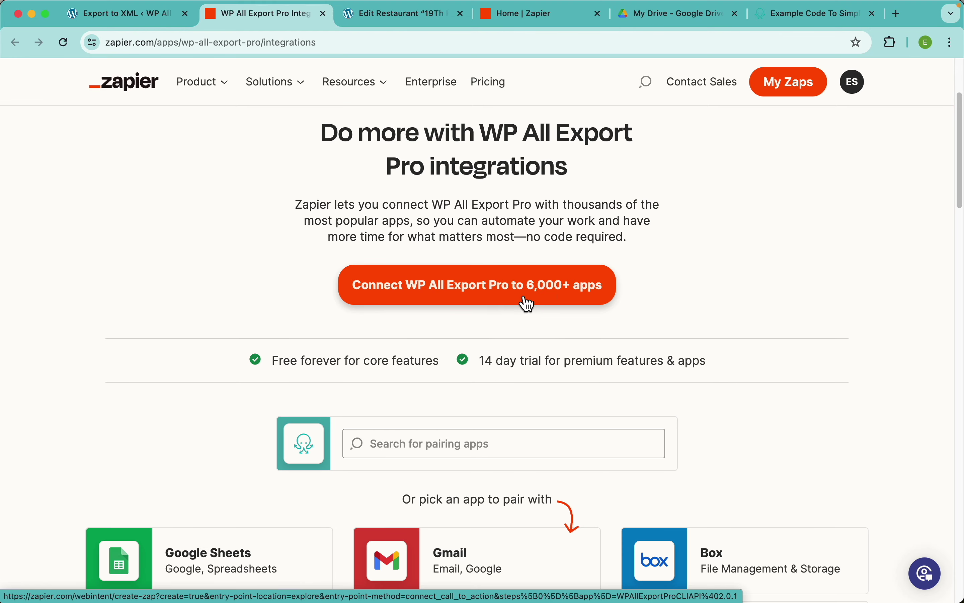
{"action": "scroll", "coordinate": [565, 304], "scroll_direction": "down", "scroll_amount": 5}
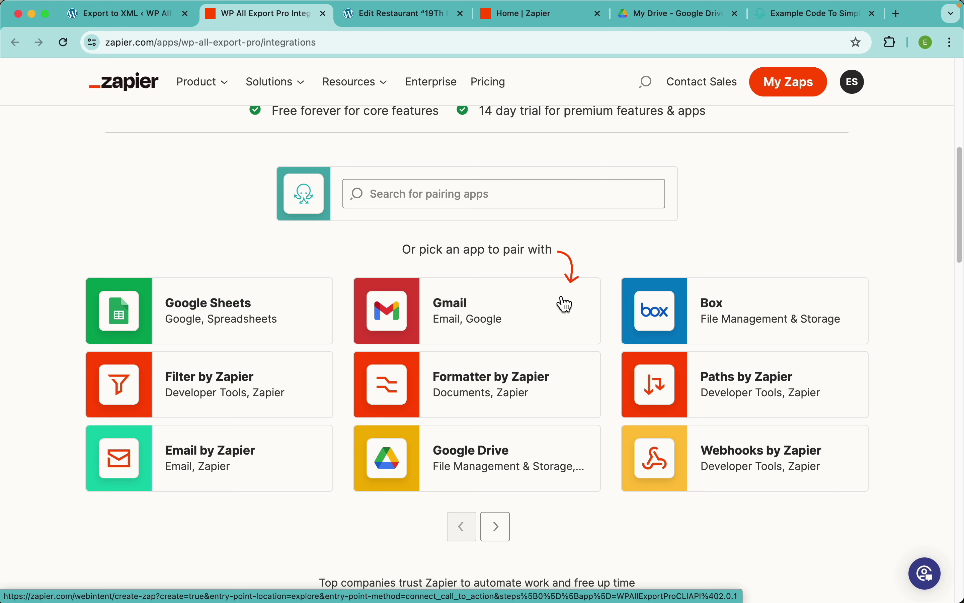
{"action": "left_click", "coordinate": [497, 471]}
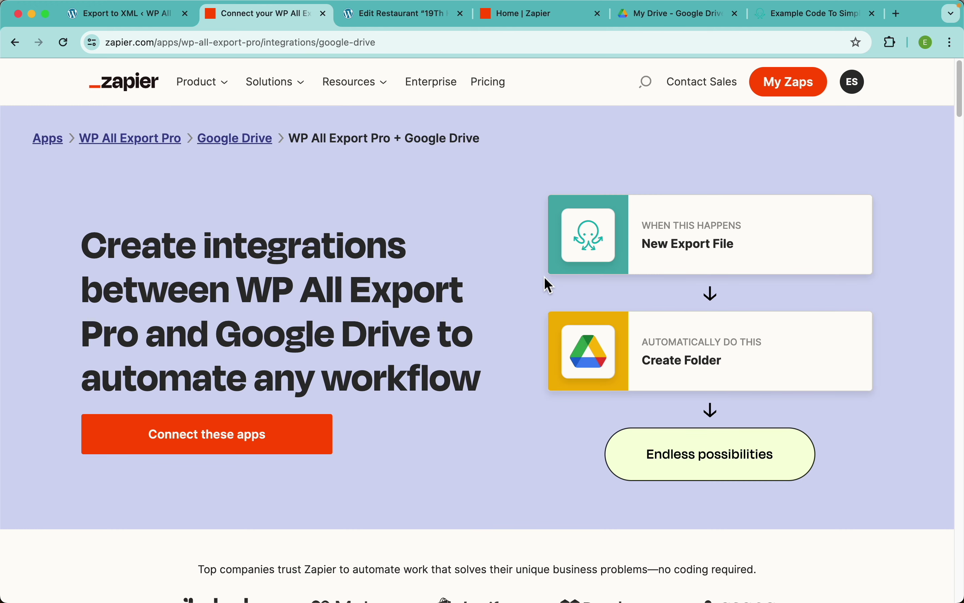
{"action": "left_click", "coordinate": [226, 446]}
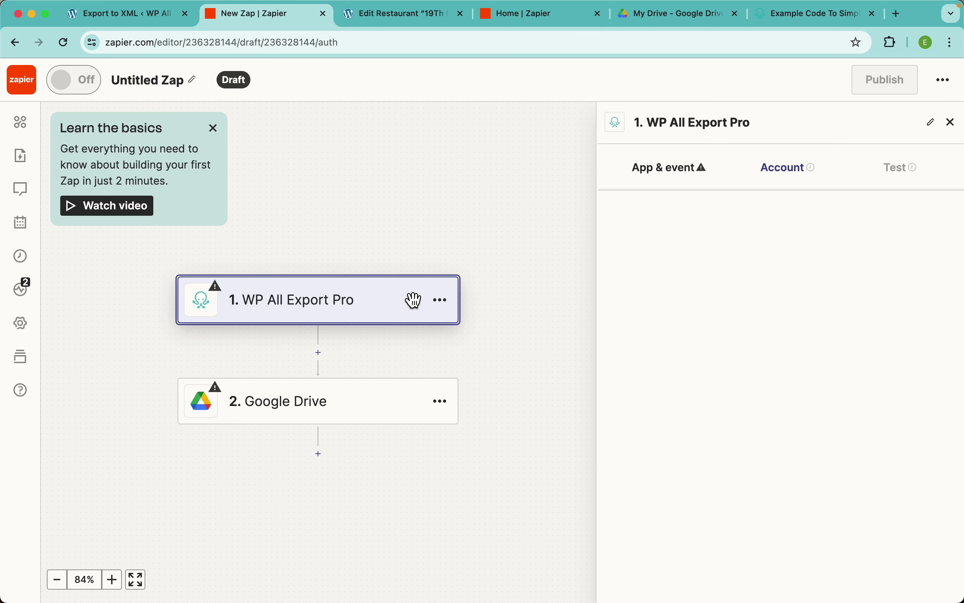
Step: Leave the current draft and create a new Zap with WP All Export Pro as its trigger app
{"action": "left_click", "coordinate": [32, 90]}
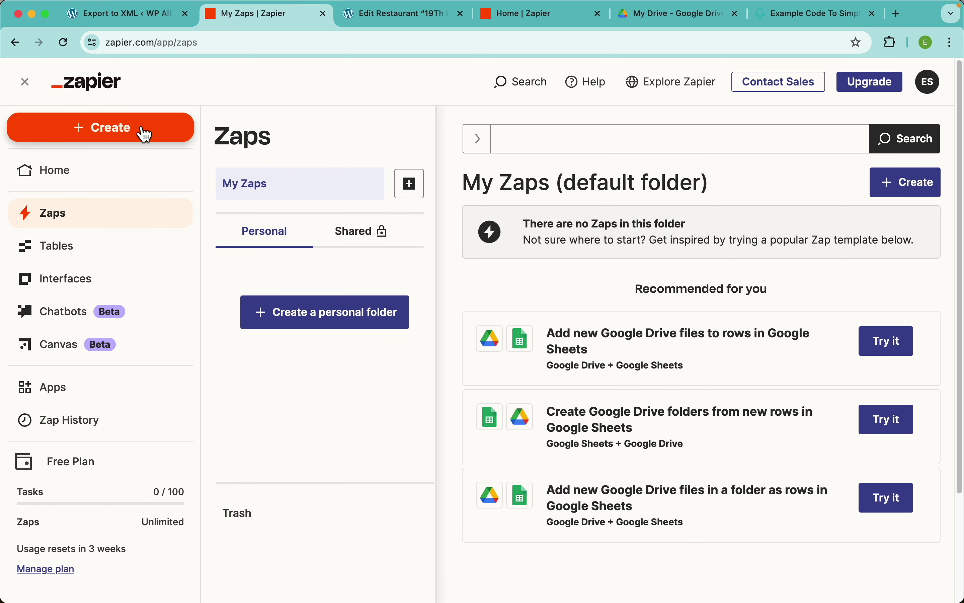
{"action": "left_click", "coordinate": [125, 138]}
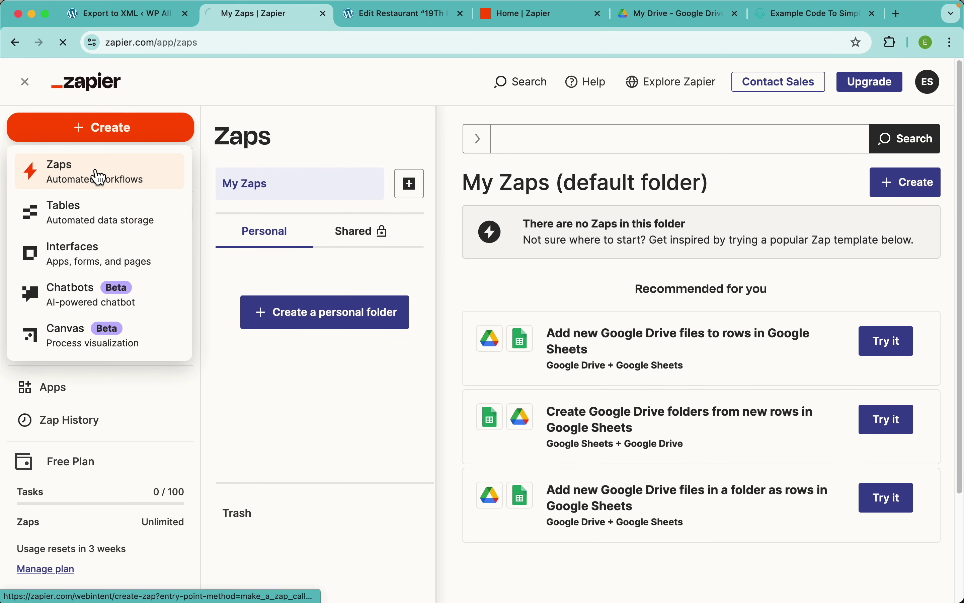
{"action": "left_click", "coordinate": [96, 172]}
{"action": "left_click", "coordinate": [490, 395]}
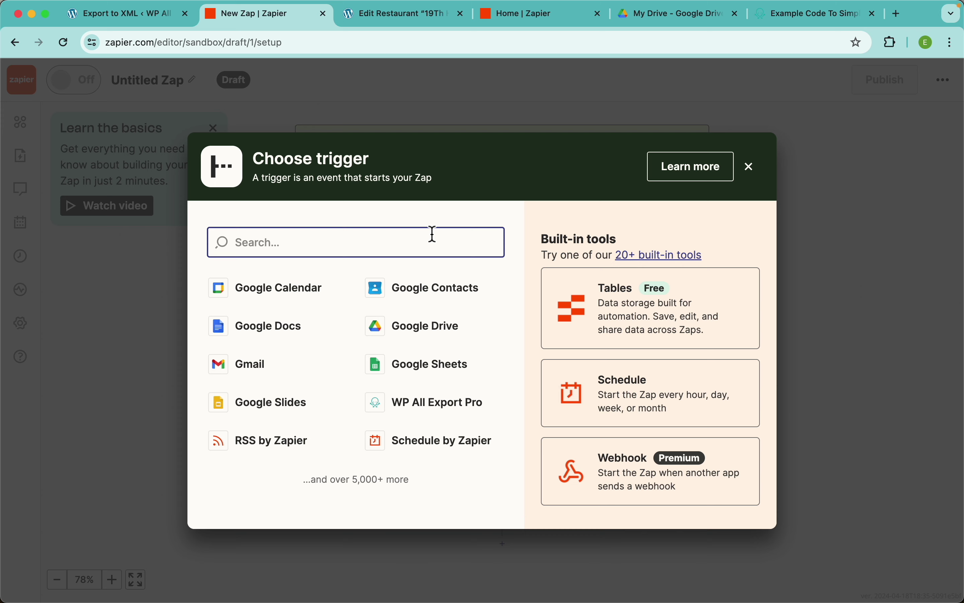
{"action": "left_click", "coordinate": [416, 403]}
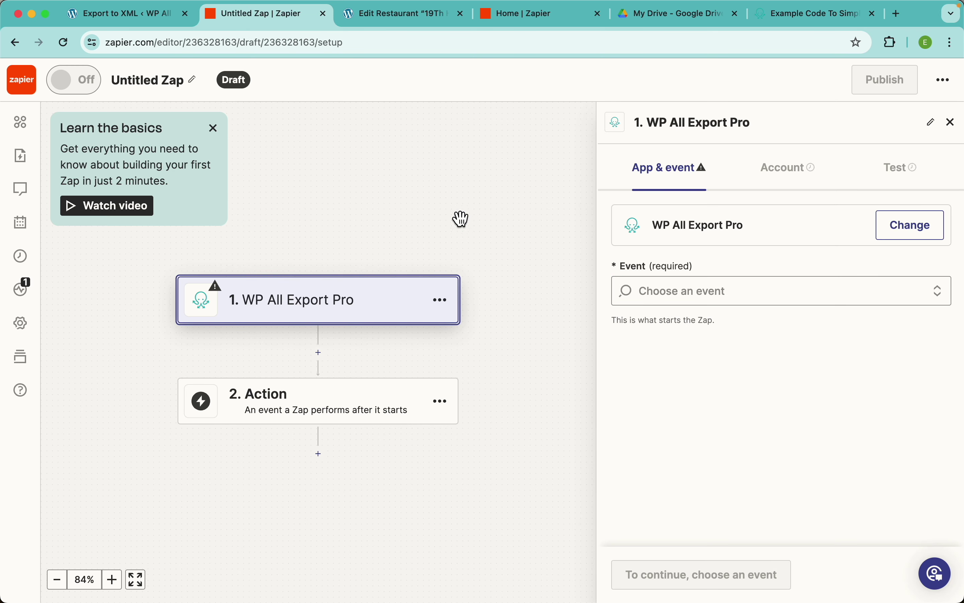
Step: Set the WP All Export Pro trigger event to New Export File and continue to the account setup
{"action": "left_click", "coordinate": [716, 287]}
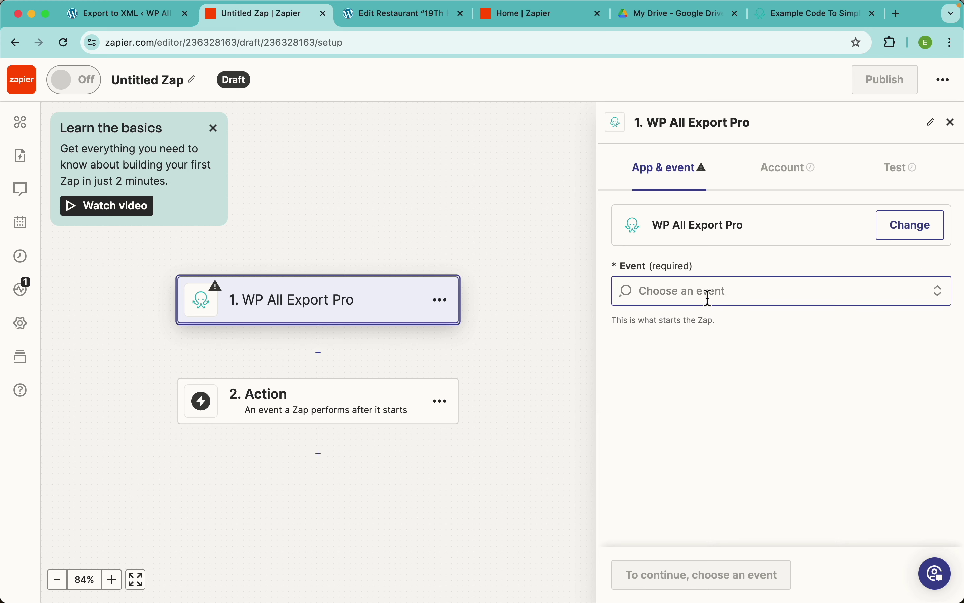
{"action": "left_click", "coordinate": [713, 352]}
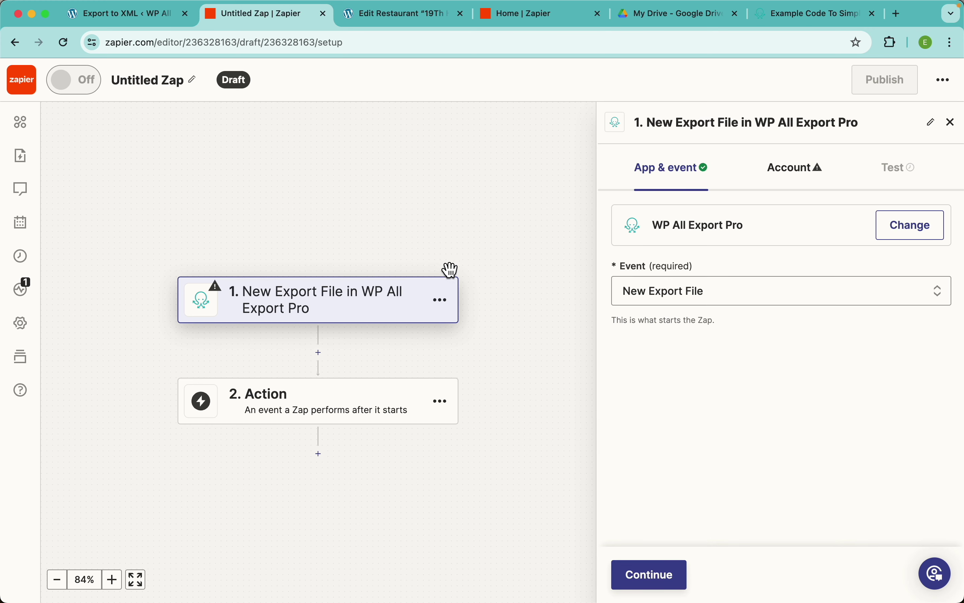
{"action": "left_click", "coordinate": [715, 301]}
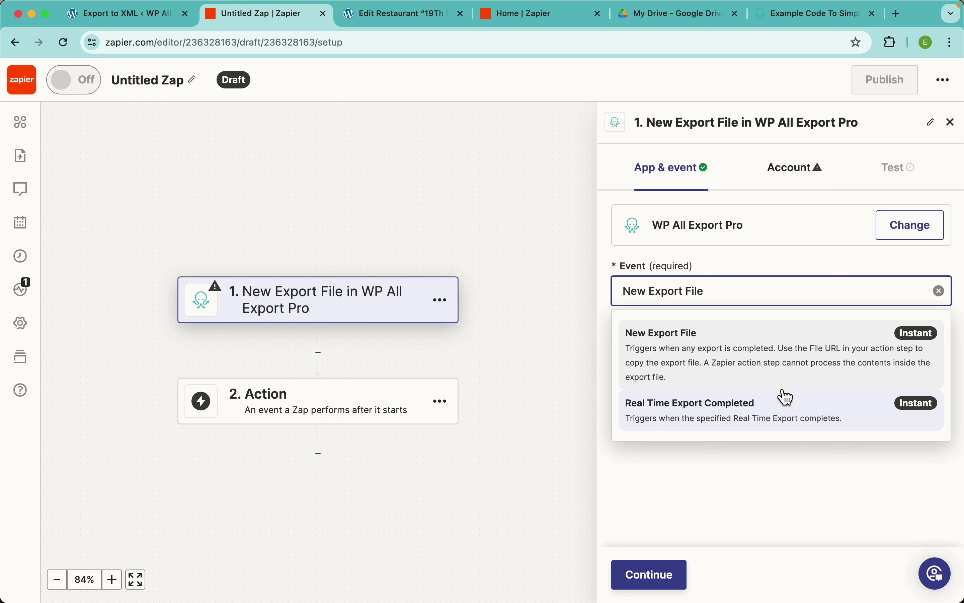
{"action": "left_click", "coordinate": [690, 355]}
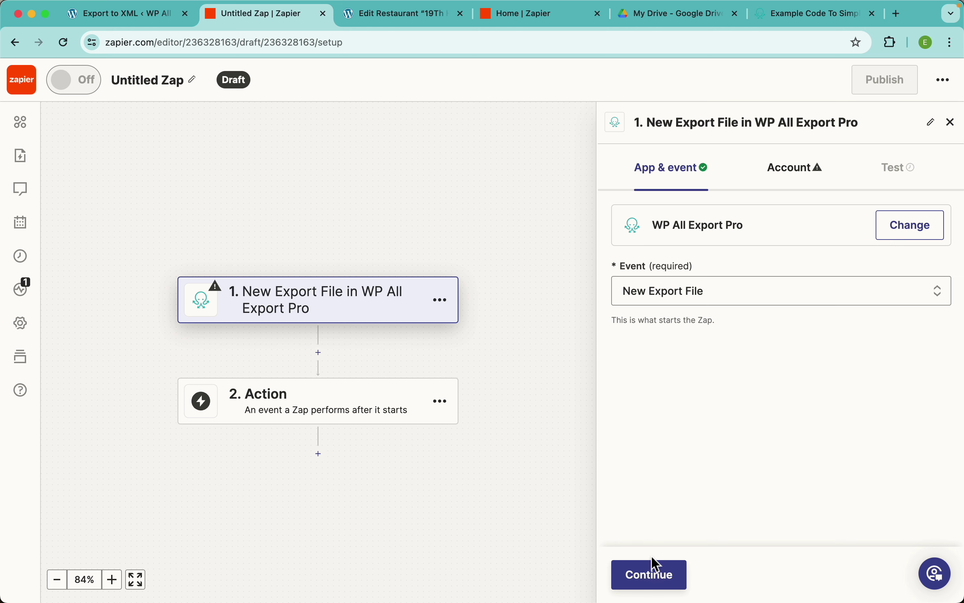
{"action": "left_click", "coordinate": [652, 575]}
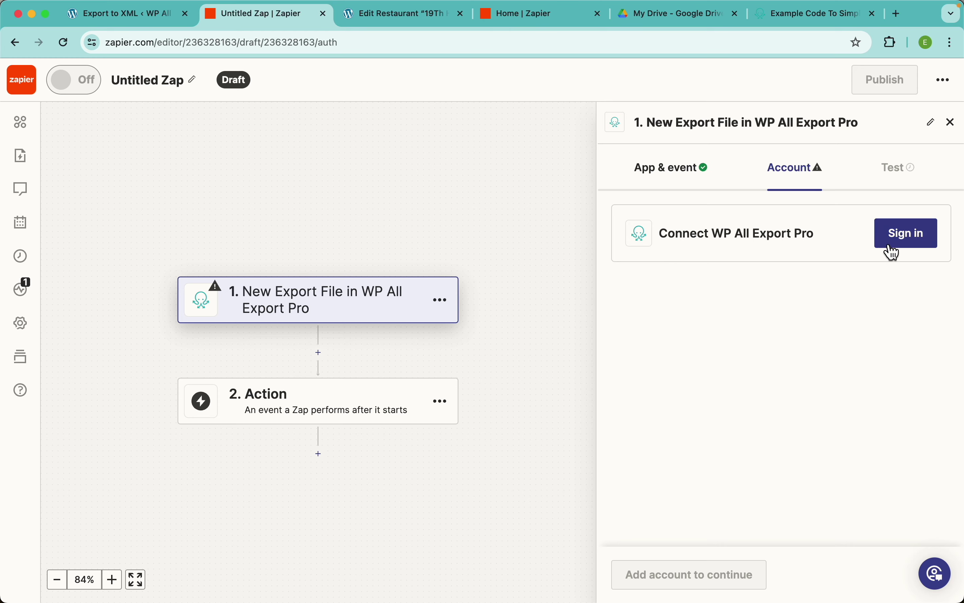
Step: Start connecting the WP All Export Pro account and paste the API key copied from the All Export settings page in WordPress
{"action": "left_click", "coordinate": [907, 245]}
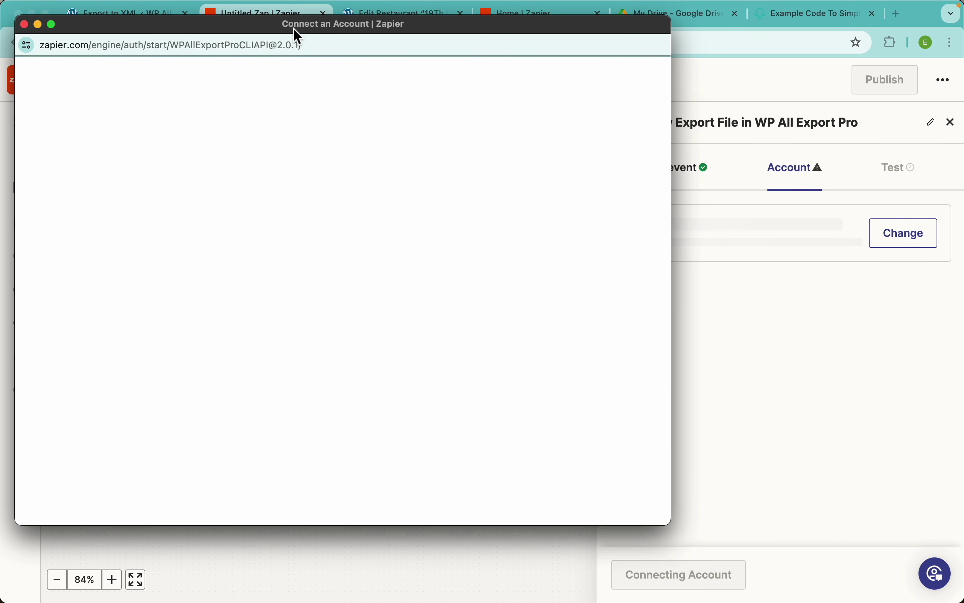
{"action": "left_click_drag", "start_coordinate": [298, 34], "coordinate": [417, 96]}
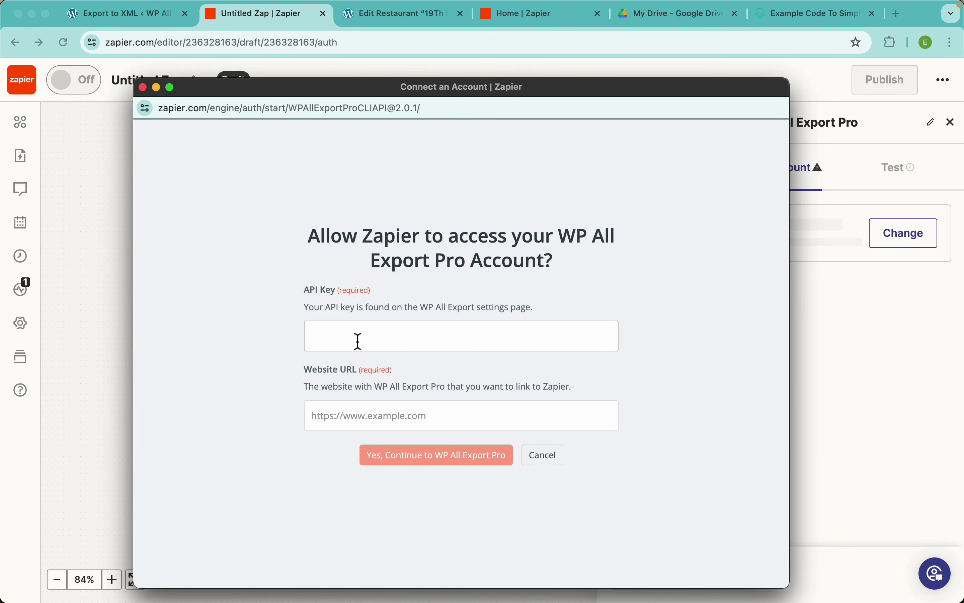
{"action": "left_click", "coordinate": [141, 12]}
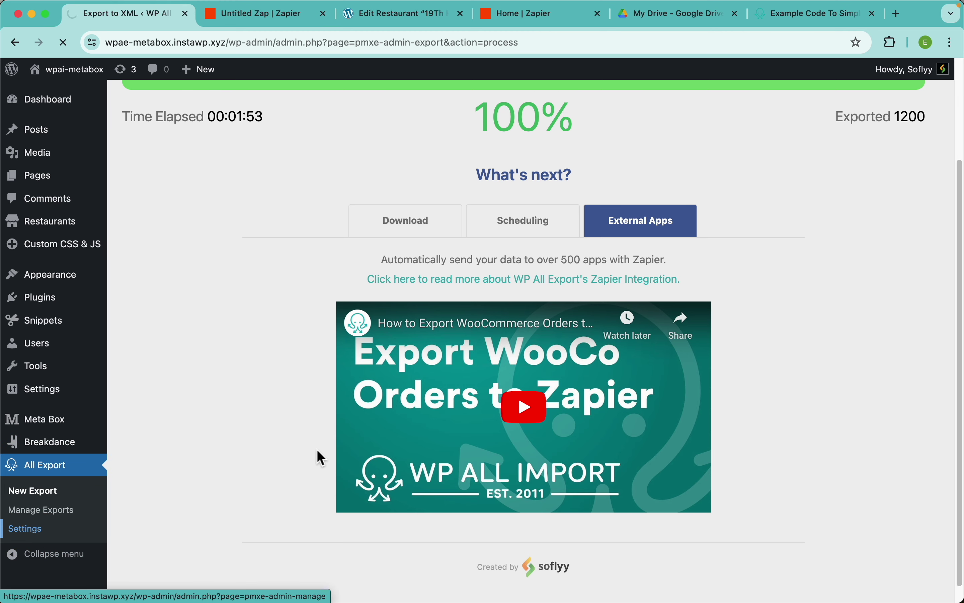
{"action": "scroll", "coordinate": [326, 300], "scroll_direction": "down", "scroll_amount": 3}
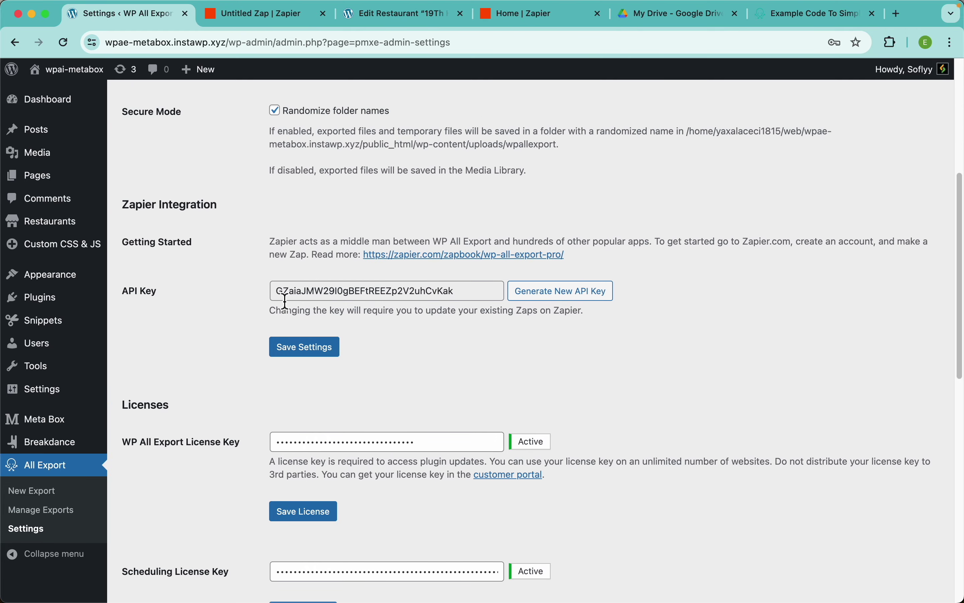
{"action": "double_click", "coordinate": [344, 292]}
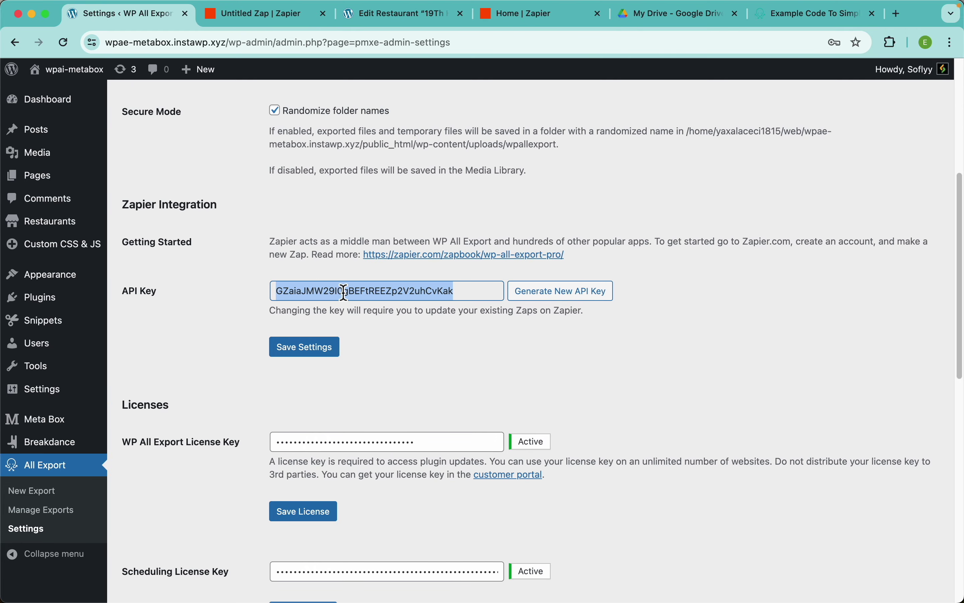
{"action": "key", "text": "super+grave"}
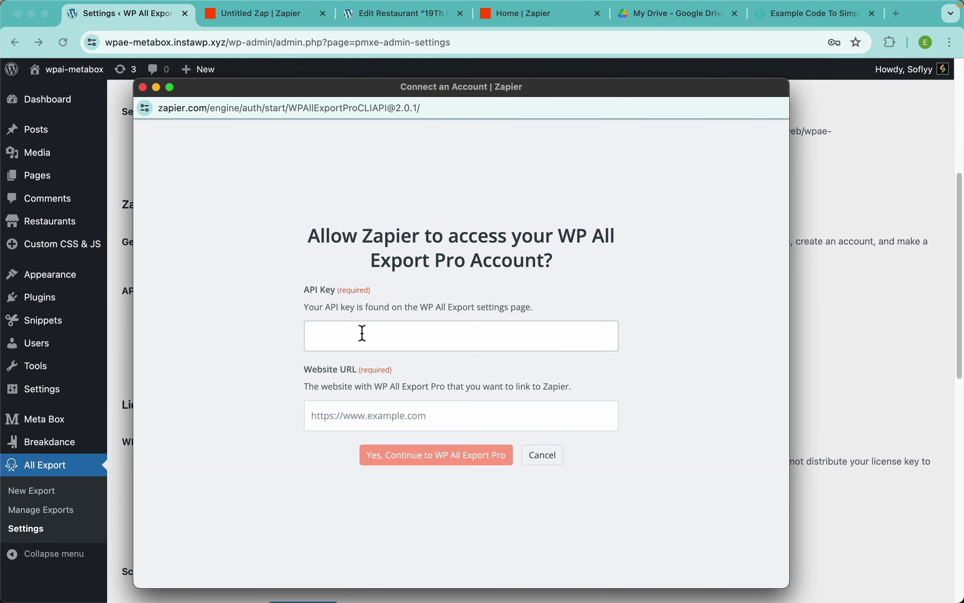
{"action": "key", "text": "super+v"}
{"action": "left_click", "coordinate": [863, 330]}
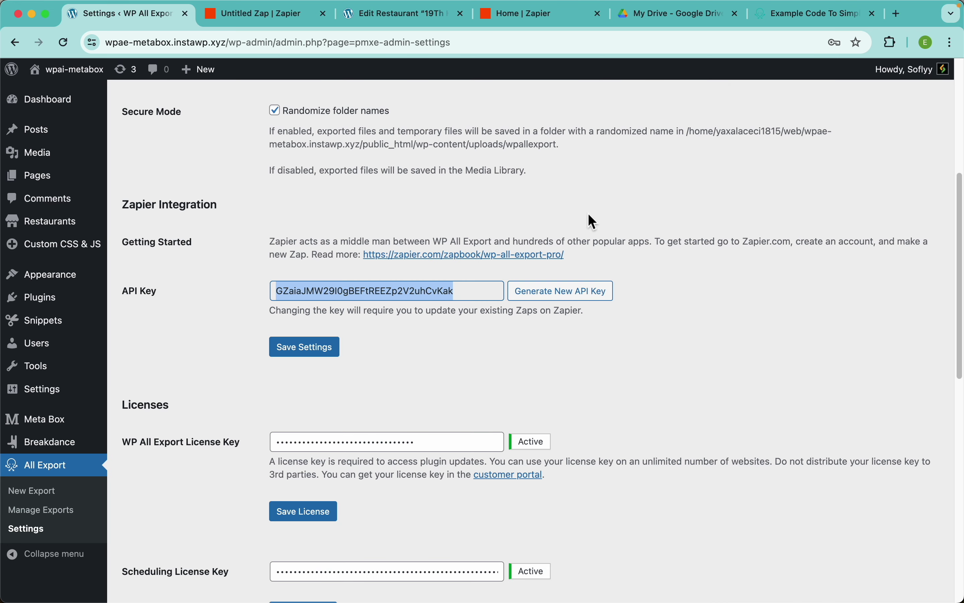
{"action": "left_click_drag", "start_coordinate": [227, 44], "coordinate": [105, 43]}
{"action": "key", "text": "super+c"}
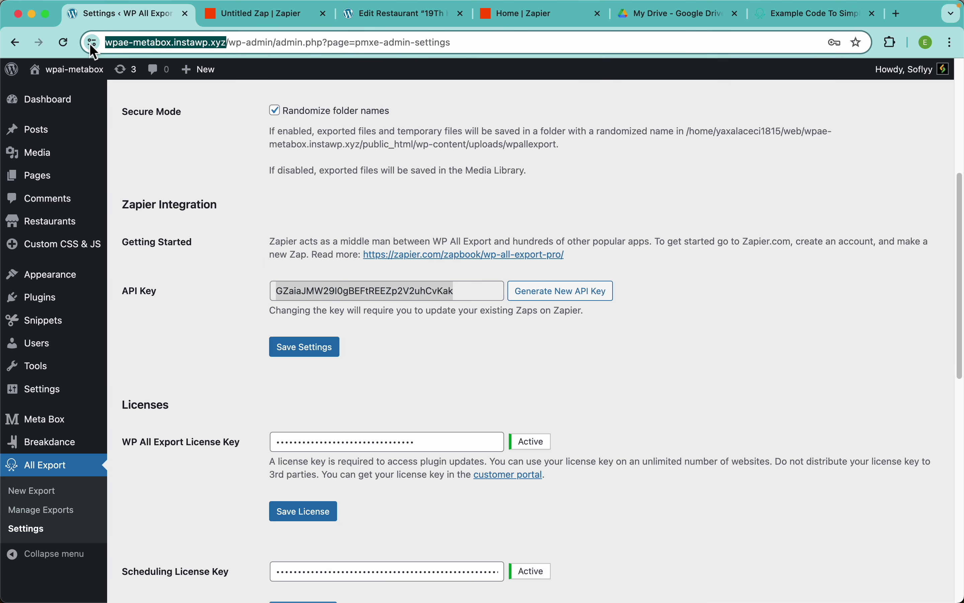
{"action": "key", "text": "super+grave"}
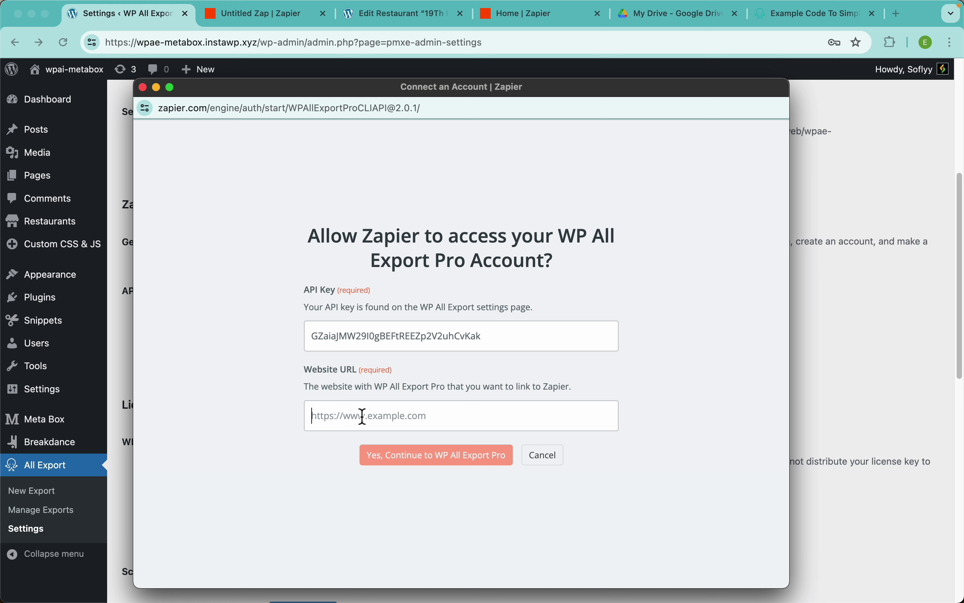
{"action": "key", "text": "super+v"}
{"action": "left_click", "coordinate": [428, 455]}
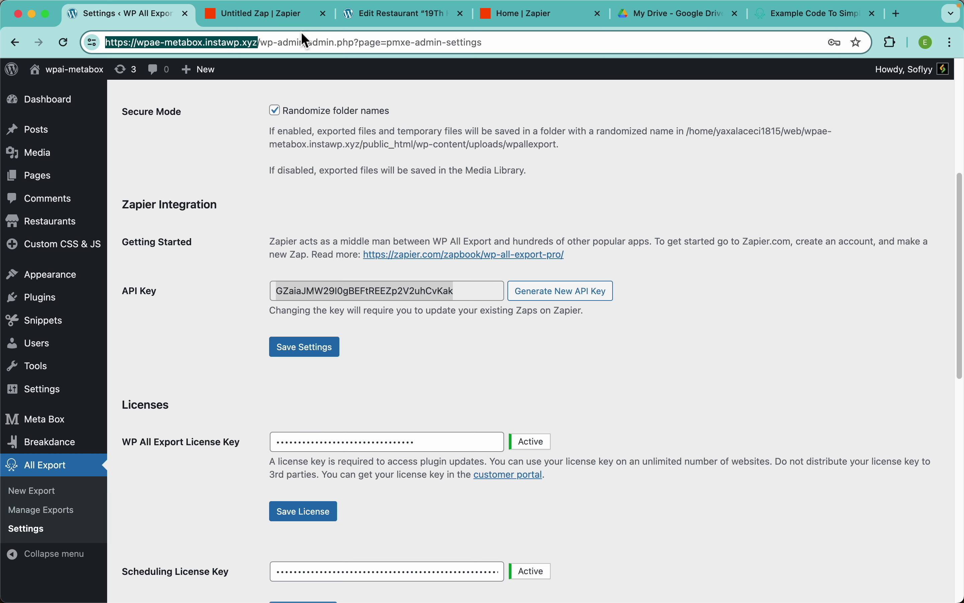
Step: Return to the Zap, test the New Export File trigger, and continue with the Export A record
{"action": "left_click", "coordinate": [256, 15]}
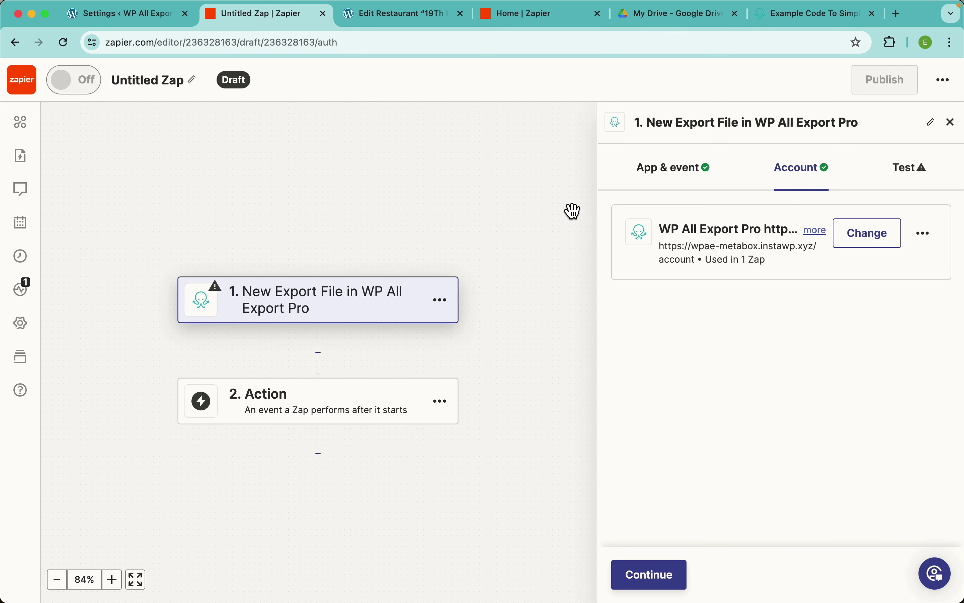
{"action": "left_click", "coordinate": [660, 584]}
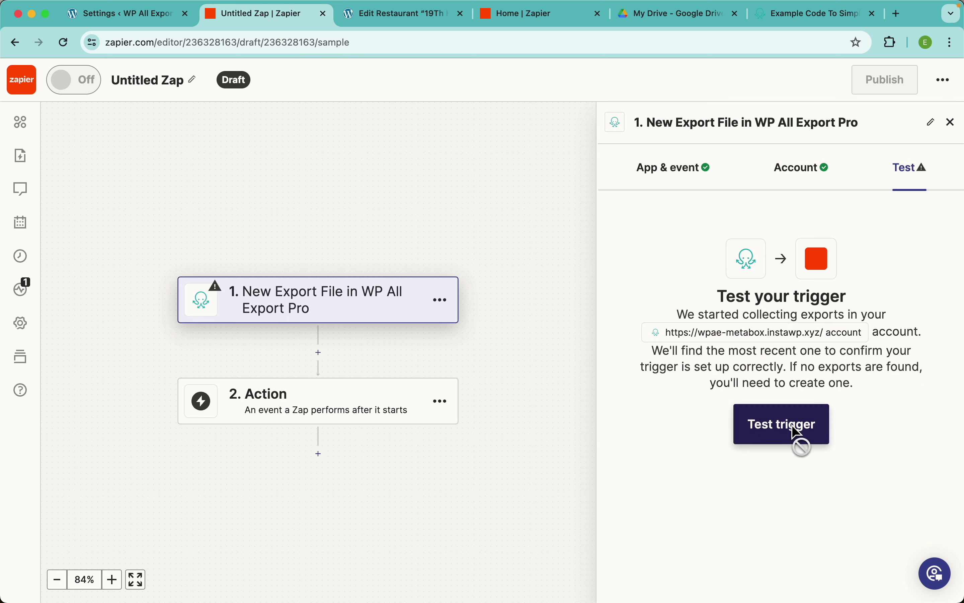
{"action": "left_click", "coordinate": [792, 425]}
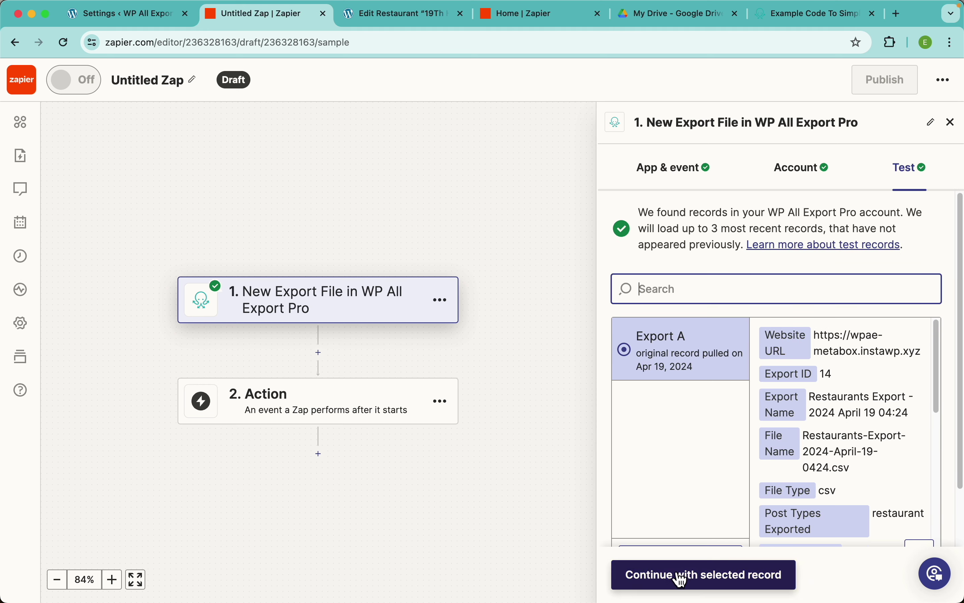
{"action": "left_click", "coordinate": [736, 588]}
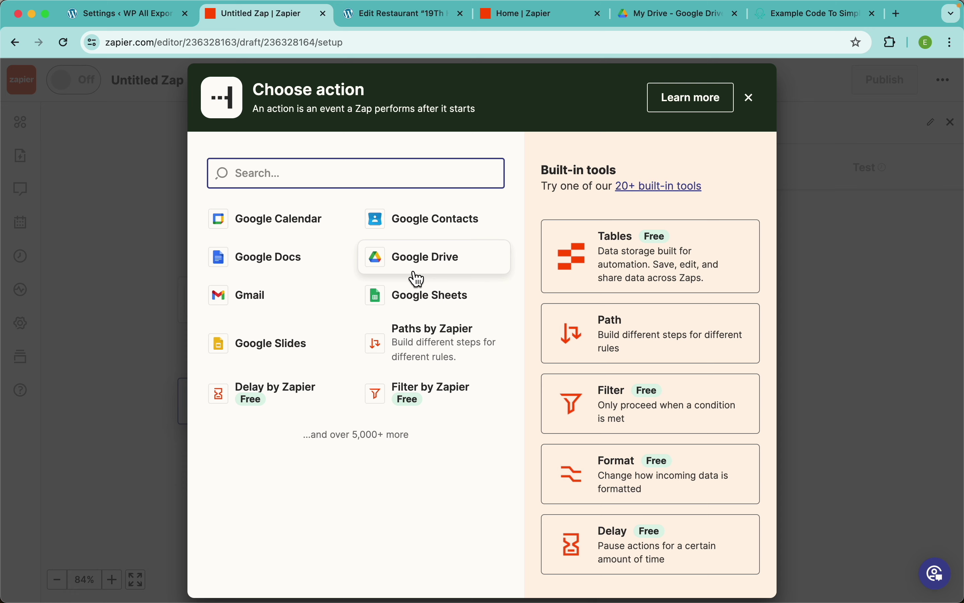
Step: Add Google Drive as the action app with the Upload File event and continue to its account setup
{"action": "left_click", "coordinate": [445, 261]}
{"action": "left_click", "coordinate": [702, 297]}
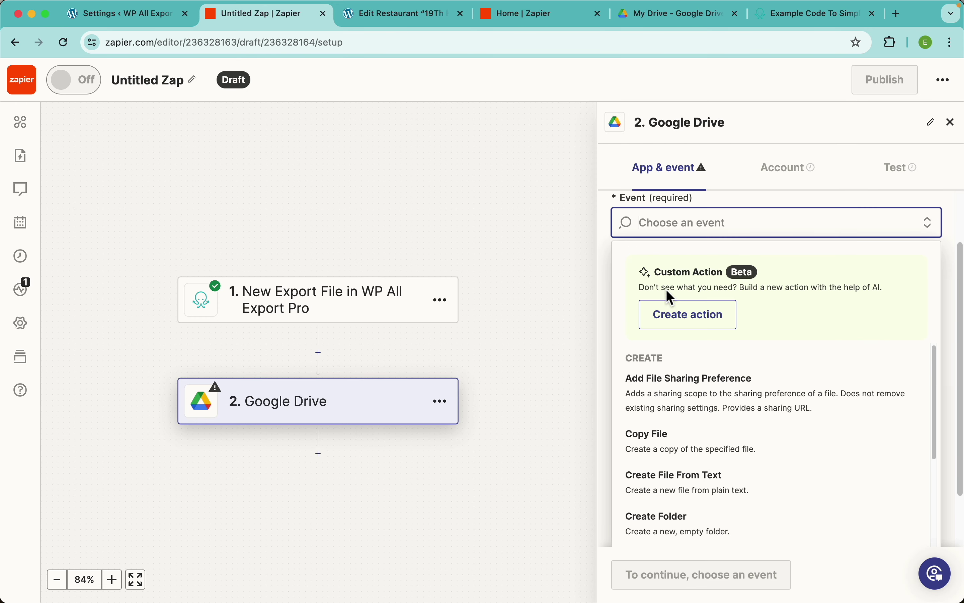
{"action": "scroll", "coordinate": [736, 448], "scroll_direction": "down", "scroll_amount": 5}
{"action": "scroll", "coordinate": [736, 450], "scroll_direction": "down", "scroll_amount": 4}
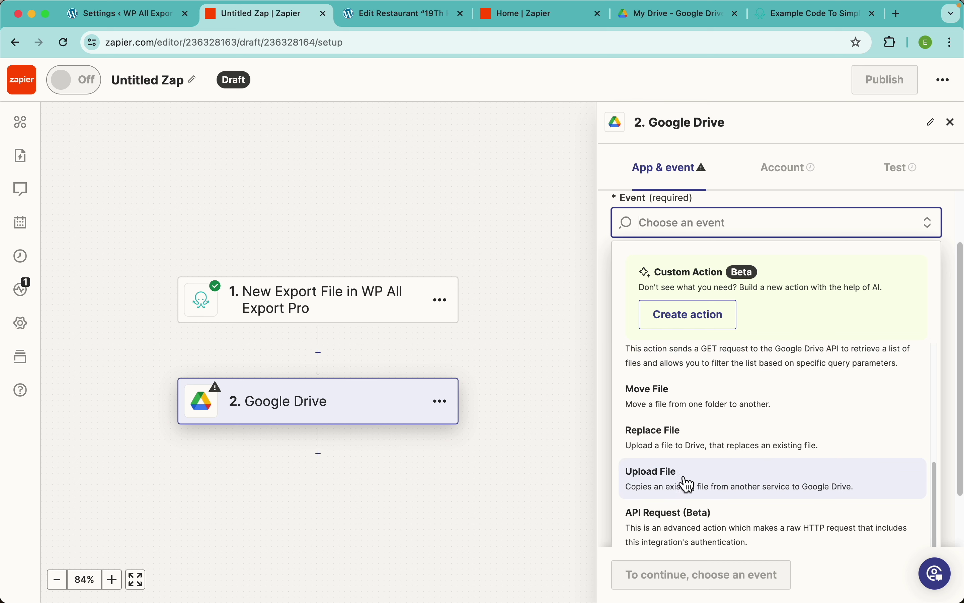
{"action": "left_click", "coordinate": [685, 488]}
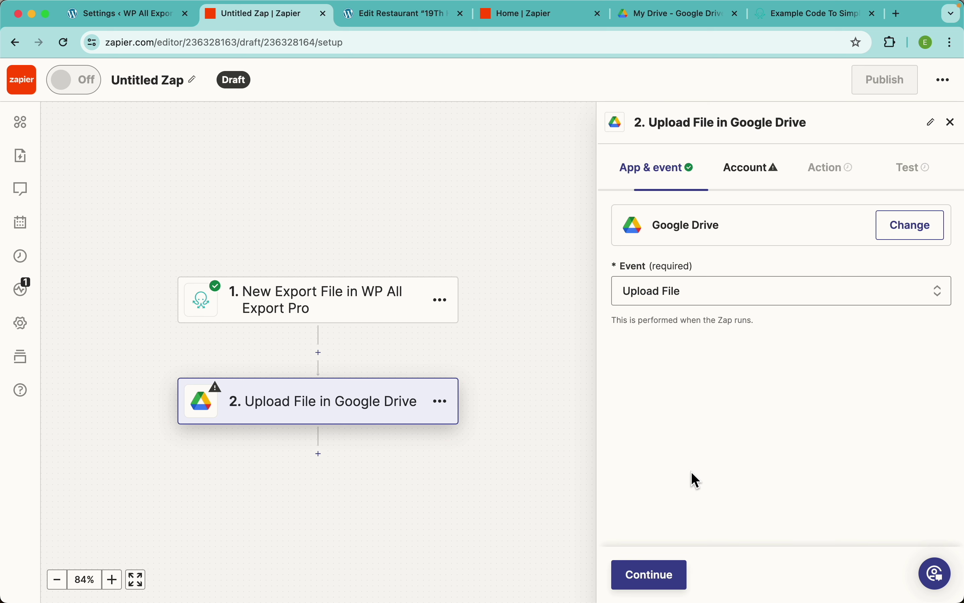
{"action": "left_click", "coordinate": [654, 577]}
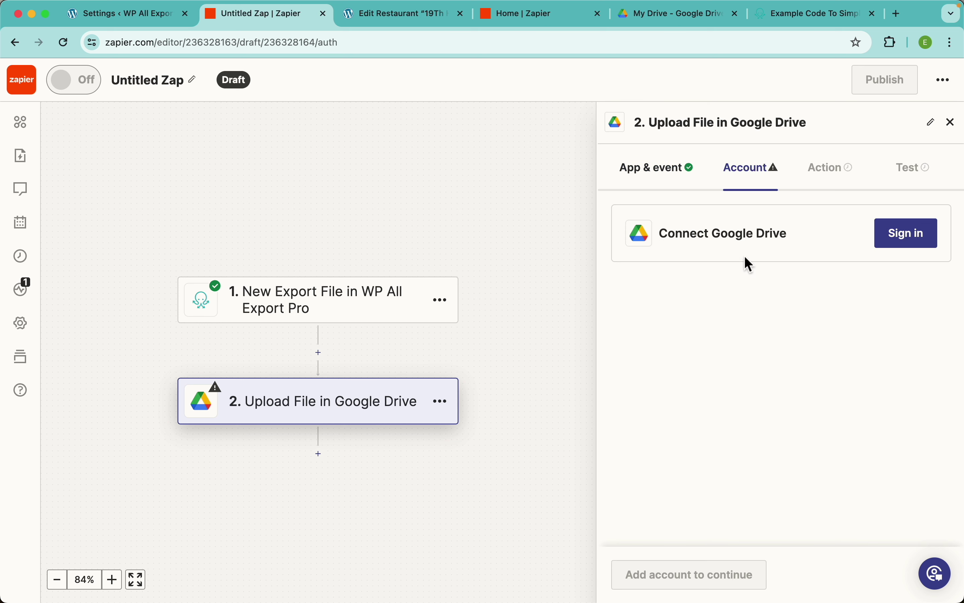
Step: Connect the Google Drive action by signing in with the existing Google account, and continue to the action fields
{"action": "left_click", "coordinate": [902, 244]}
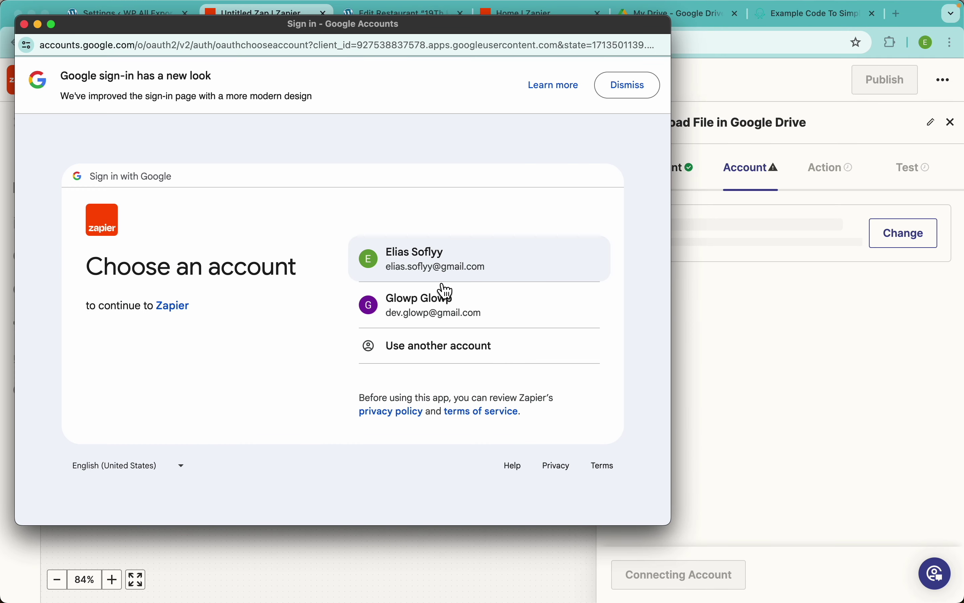
{"action": "left_click", "coordinate": [445, 276]}
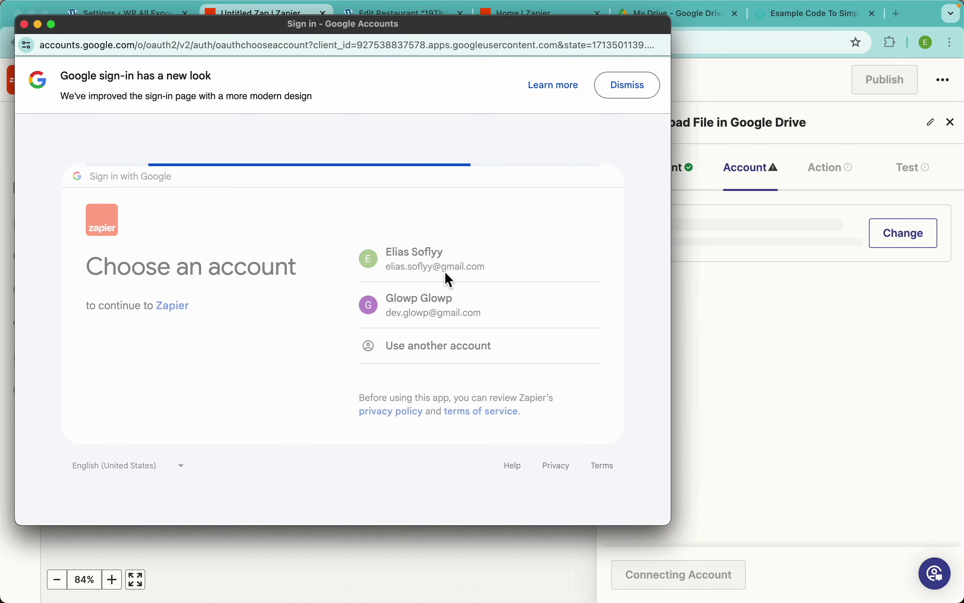
{"action": "left_click", "coordinate": [459, 479]}
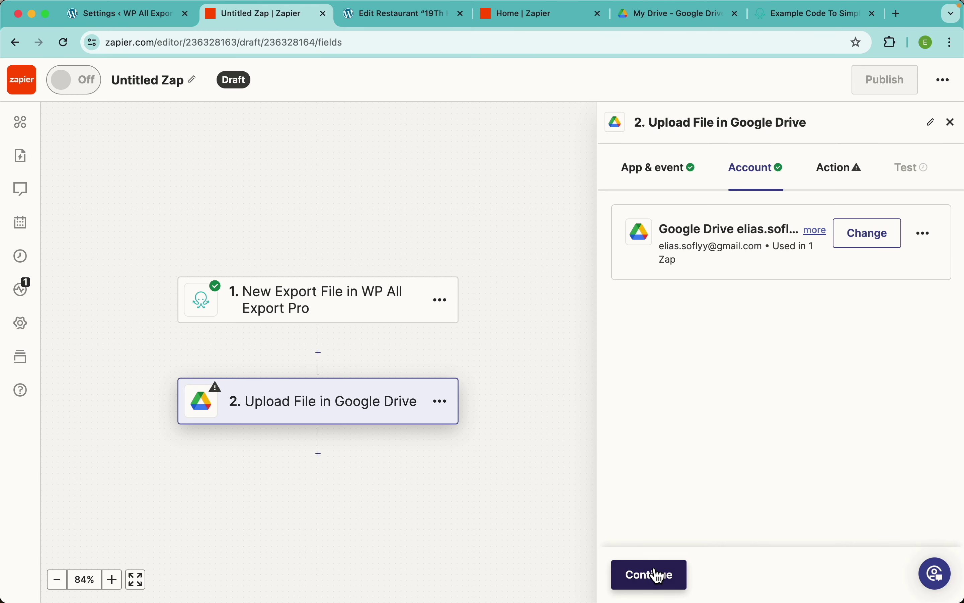
{"action": "left_click", "coordinate": [655, 575]}
Step: Set the upload's drive to My Google Drive and its folder to WPAE - Meta Box
{"action": "left_click", "coordinate": [699, 275]}
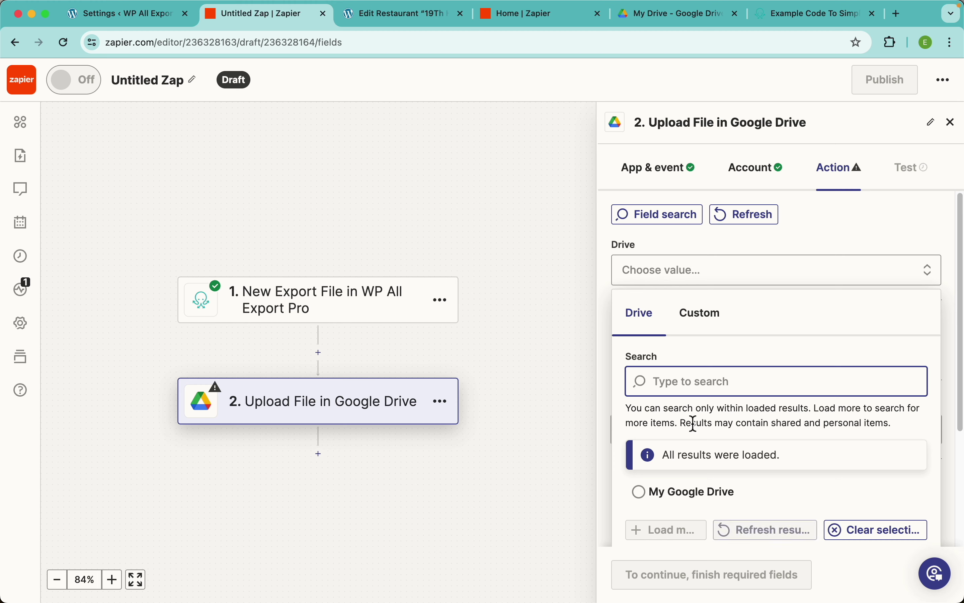
{"action": "left_click", "coordinate": [678, 492]}
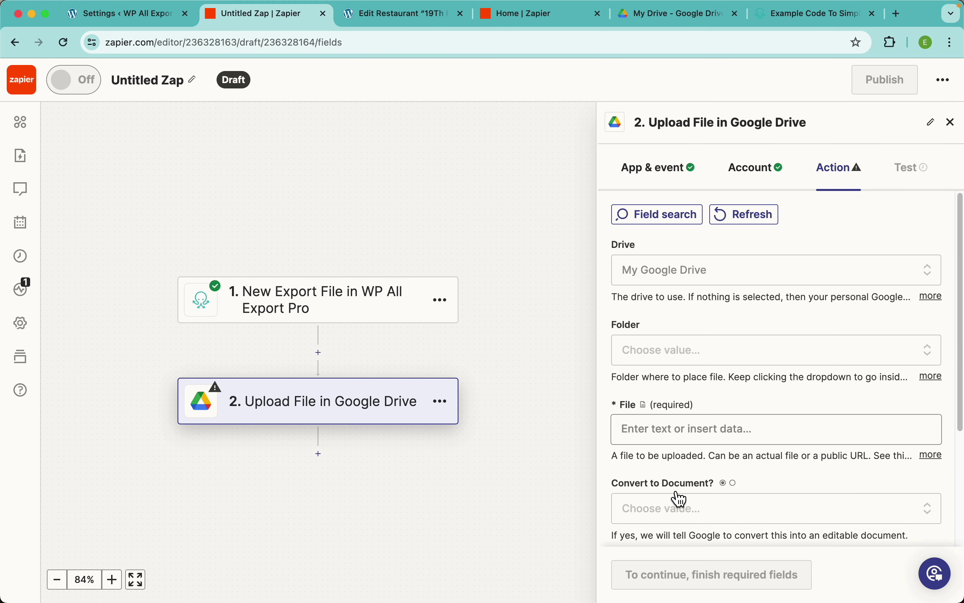
{"action": "left_click", "coordinate": [685, 358]}
{"action": "scroll", "coordinate": [769, 404], "scroll_direction": "down", "scroll_amount": 4}
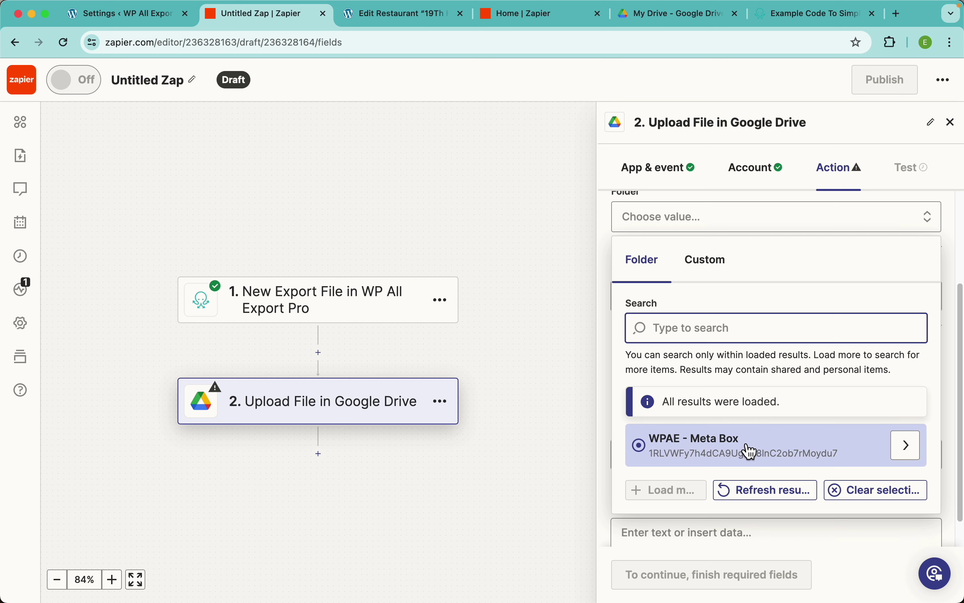
{"action": "left_click", "coordinate": [711, 452]}
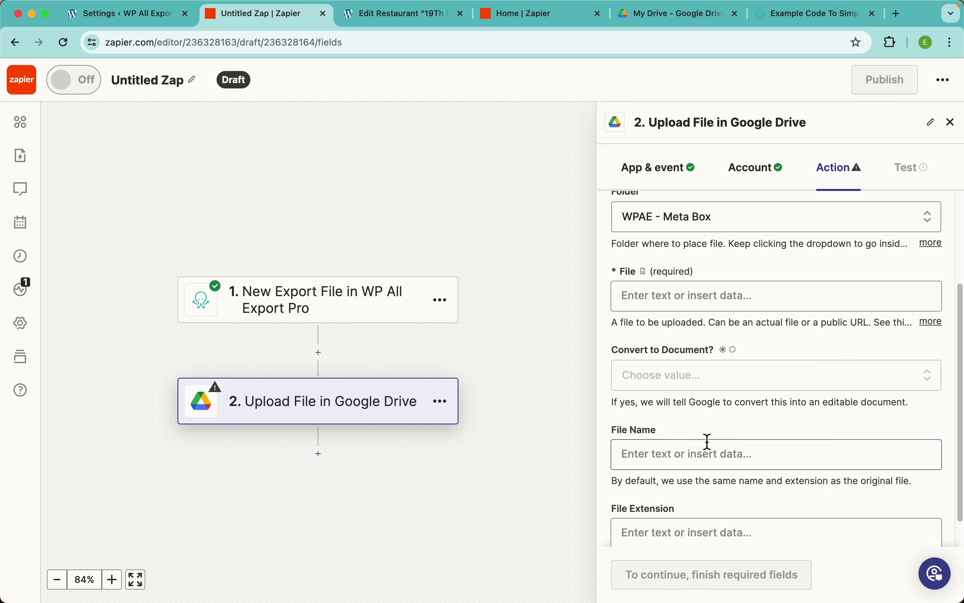
Step: Map the upload's File field to the trigger's Export File and set Convert to Document to True
{"action": "left_click", "coordinate": [707, 295]}
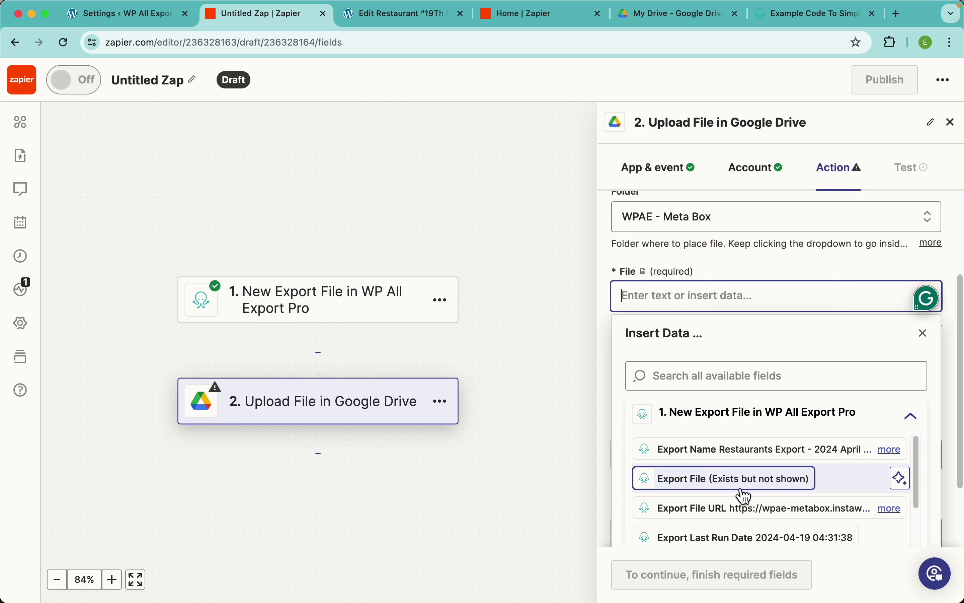
{"action": "left_click", "coordinate": [704, 490]}
{"action": "left_click", "coordinate": [783, 278]}
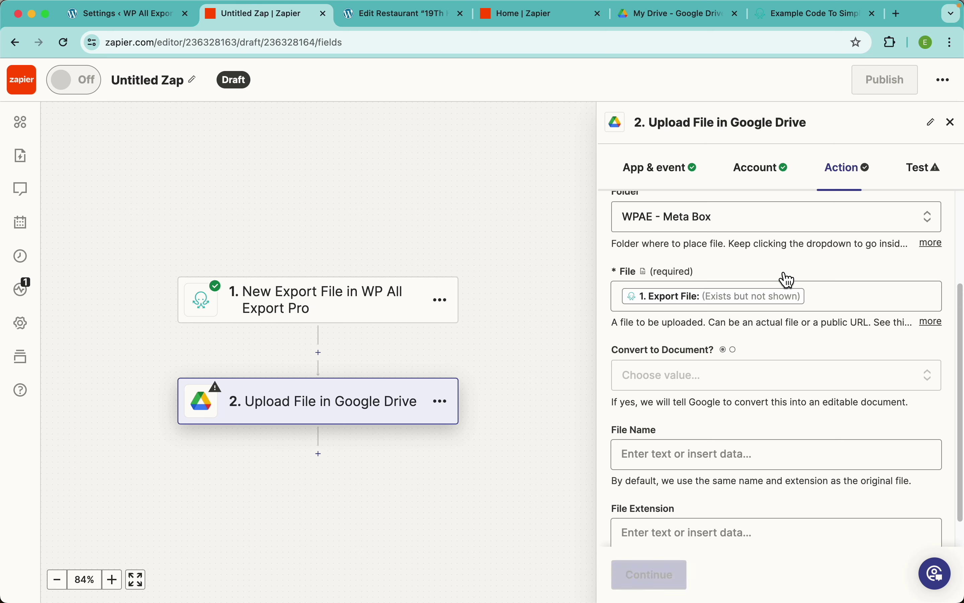
{"action": "left_click", "coordinate": [689, 353]}
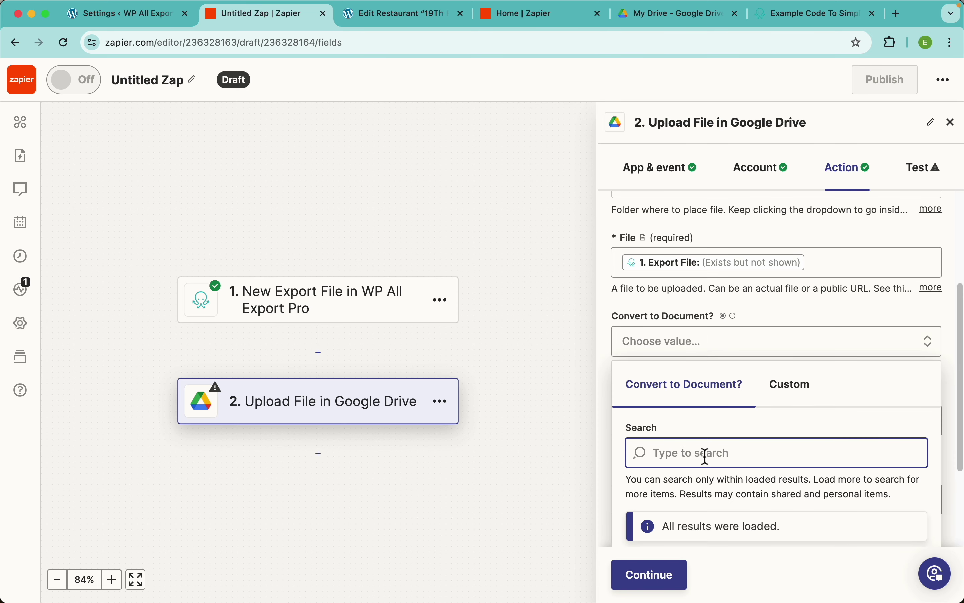
{"action": "left_click", "coordinate": [662, 486]}
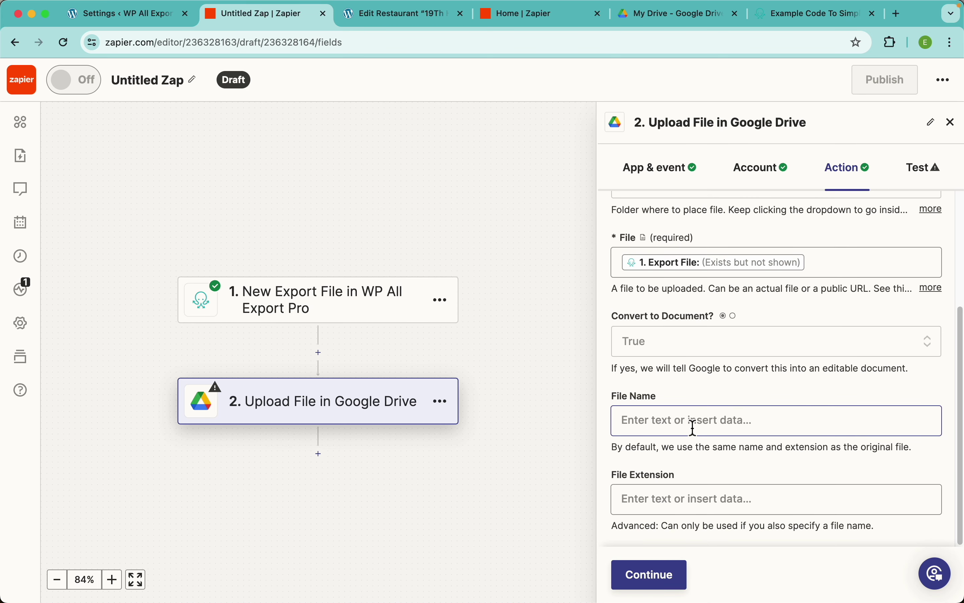
Step: Map the upload's file name to the trigger's Export Name and its file extension to File Type
{"action": "left_click", "coordinate": [694, 422]}
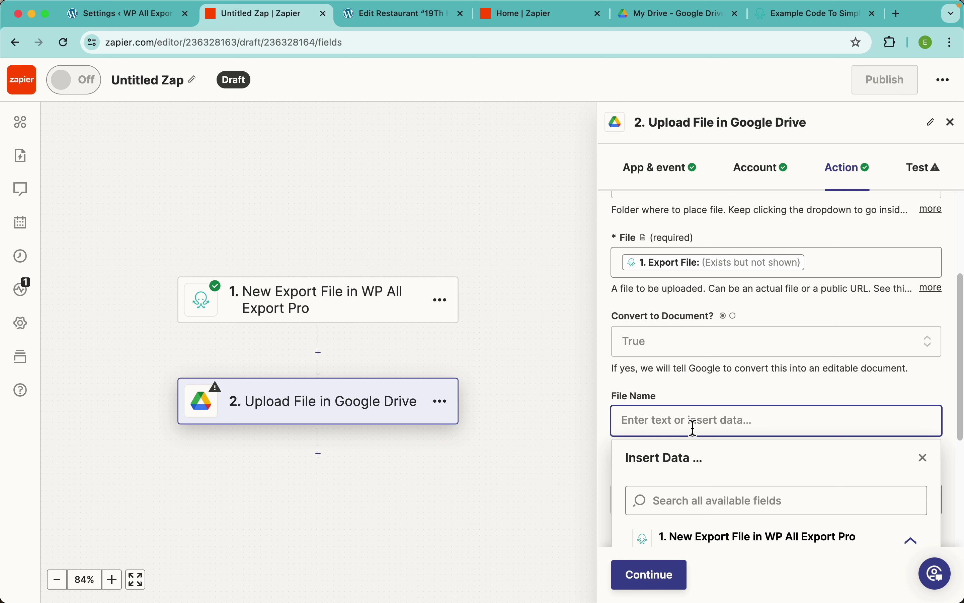
{"action": "scroll", "coordinate": [775, 465], "scroll_direction": "down", "scroll_amount": 5}
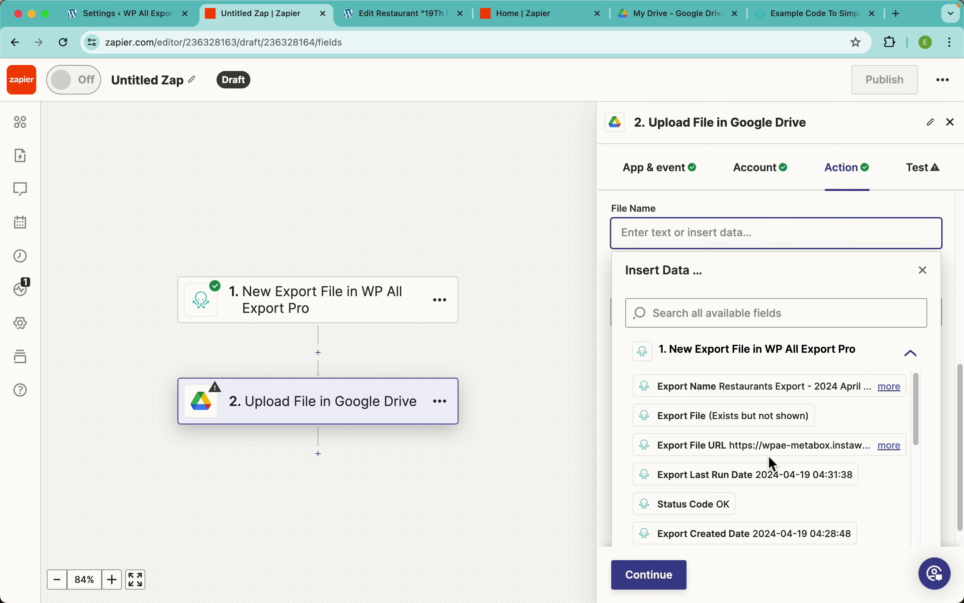
{"action": "left_click", "coordinate": [709, 386]}
{"action": "left_click", "coordinate": [764, 207]}
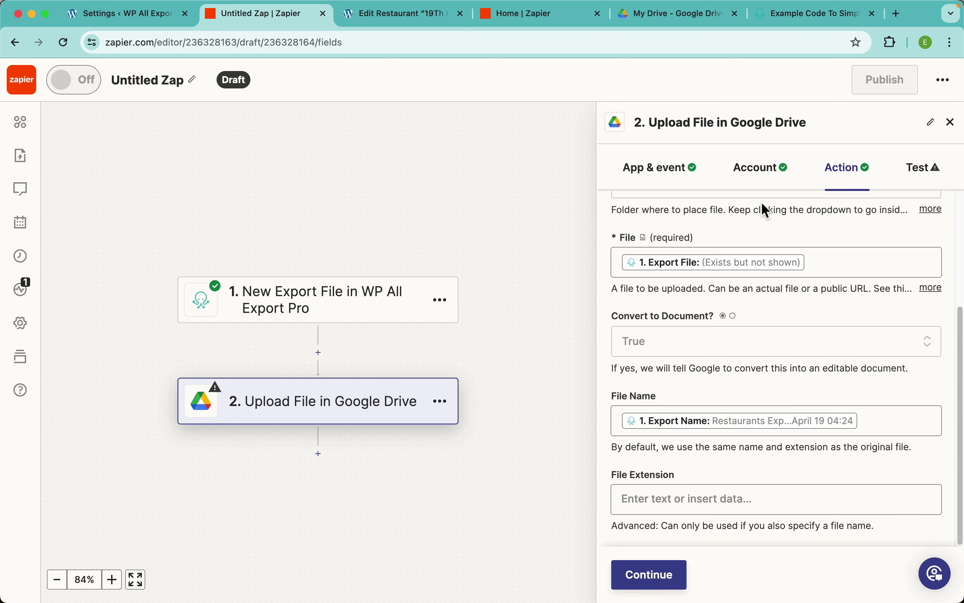
{"action": "left_click", "coordinate": [686, 505]}
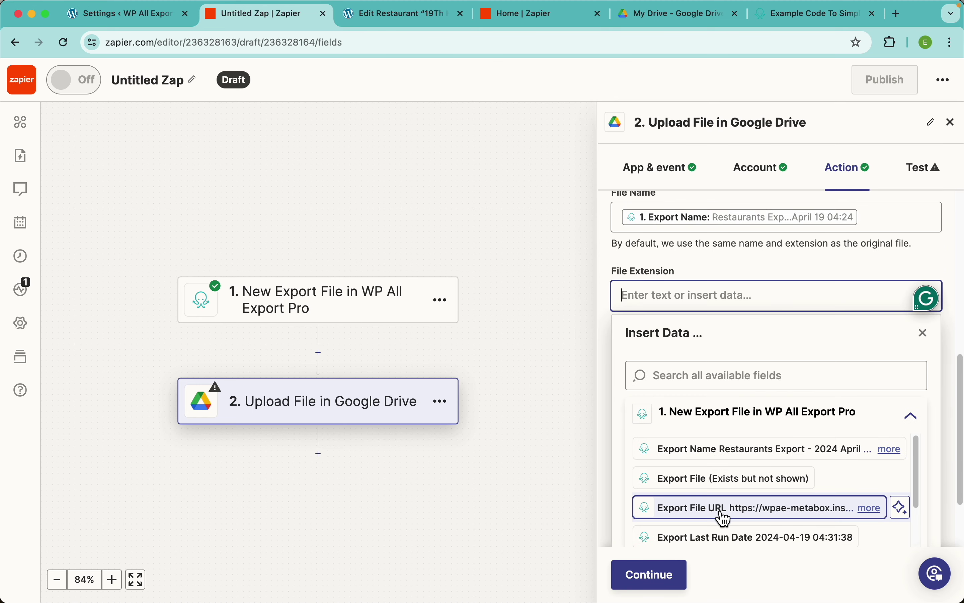
{"action": "scroll", "coordinate": [738, 502], "scroll_direction": "down", "scroll_amount": 5}
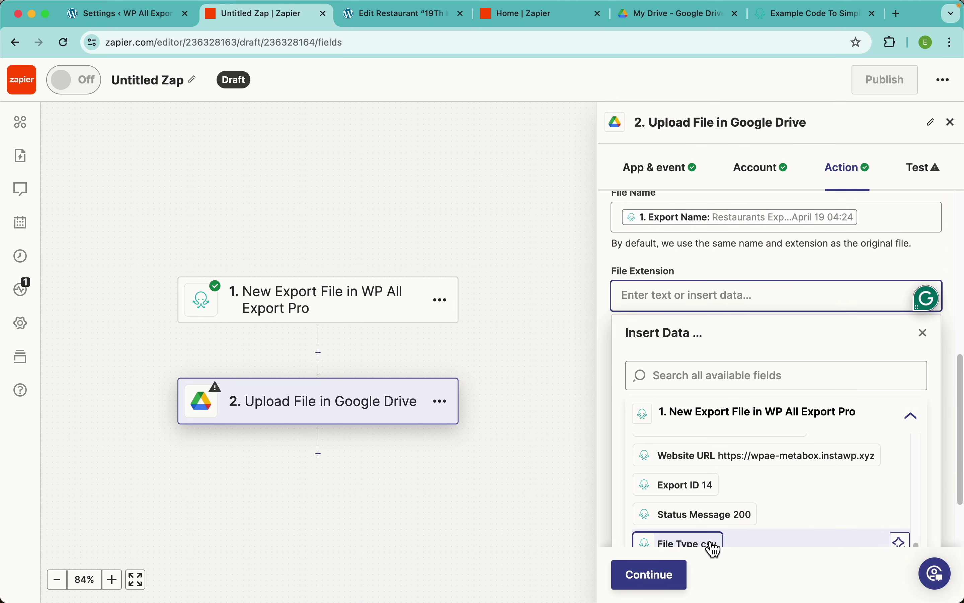
{"action": "scroll", "coordinate": [714, 548], "scroll_direction": "down", "scroll_amount": 4}
{"action": "left_click", "coordinate": [706, 491]}
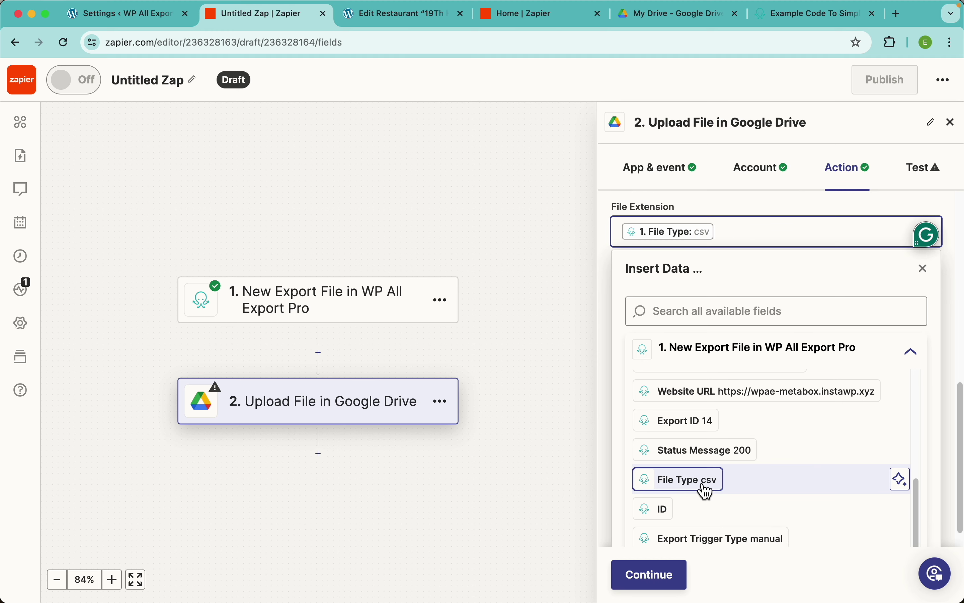
{"action": "left_click", "coordinate": [608, 257]}
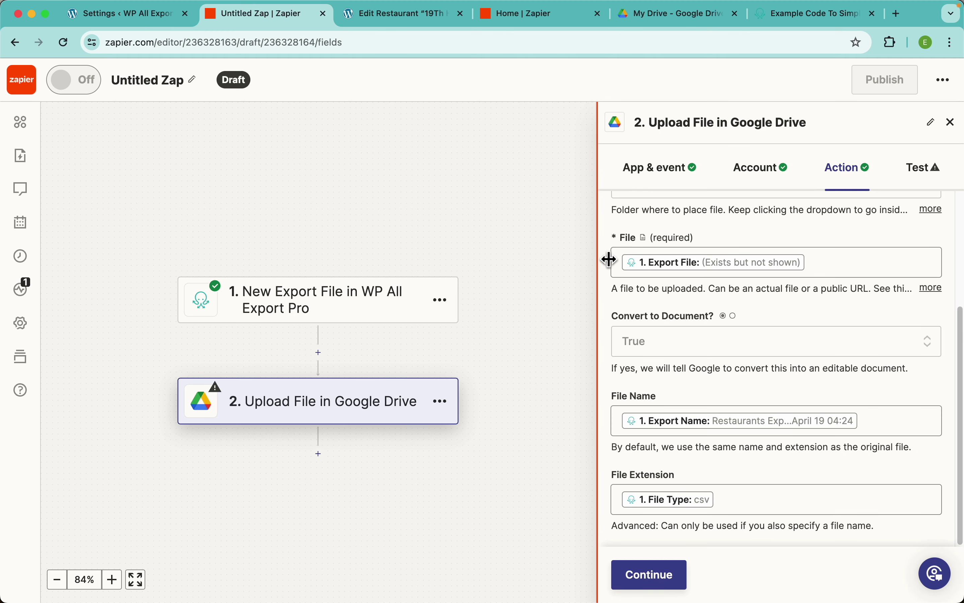
Step: Run the upload step's test, and open the WPAE - Meta Box folder in a Drive tab placed right beside the Zap
{"action": "left_click", "coordinate": [650, 575]}
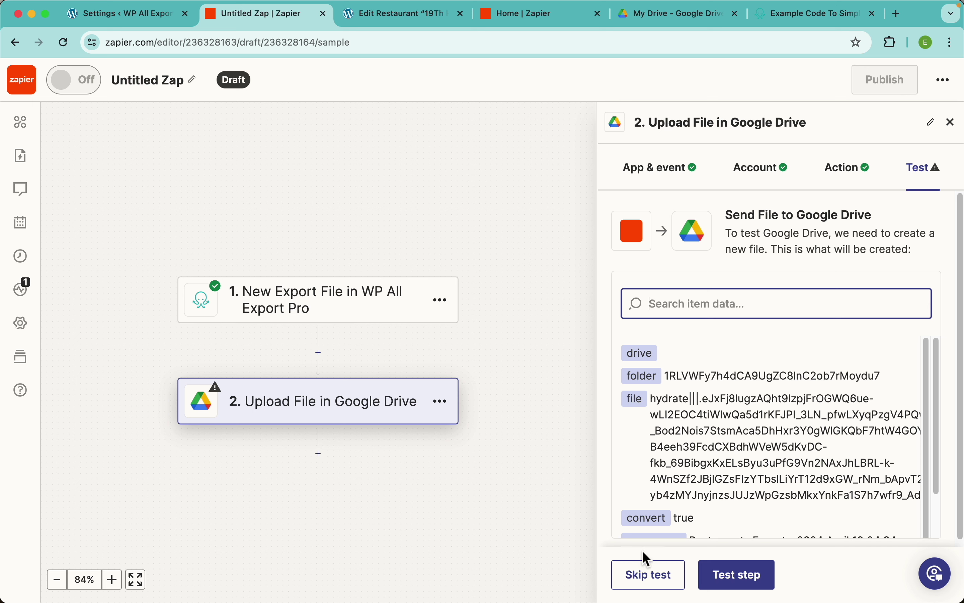
{"action": "left_click", "coordinate": [747, 578]}
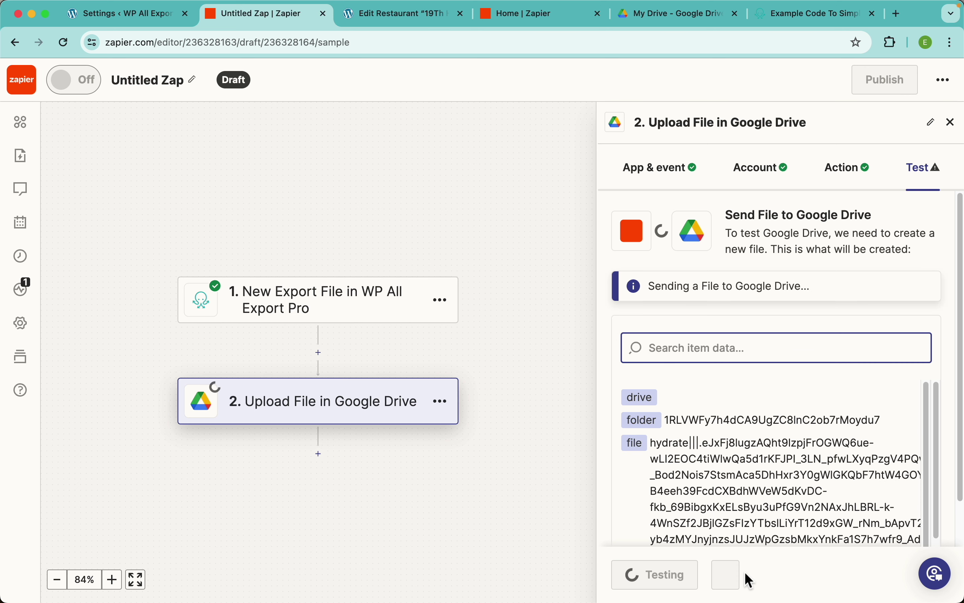
{"action": "left_click", "coordinate": [669, 16]}
{"action": "double_click", "coordinate": [308, 220]}
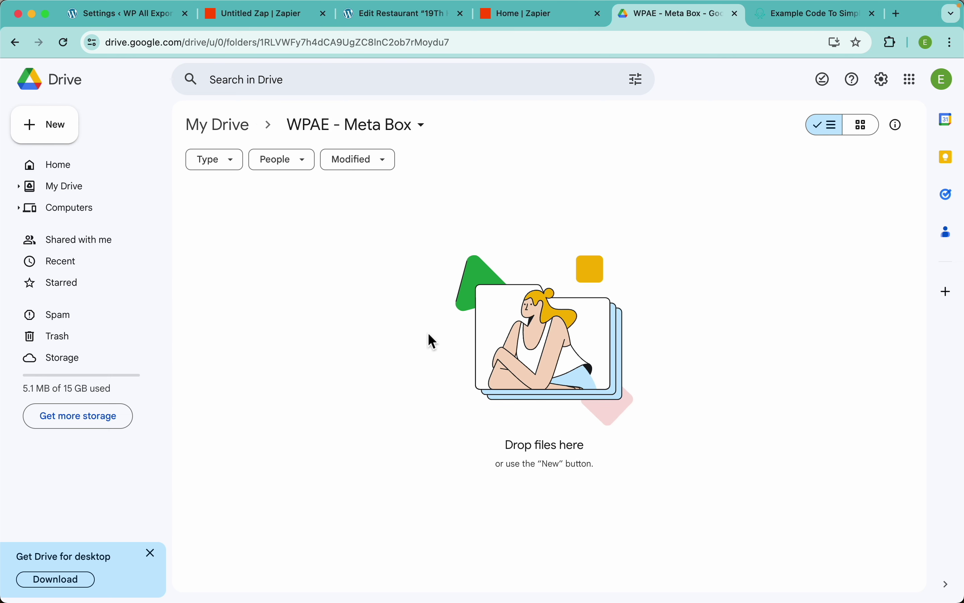
{"action": "left_click_drag", "start_coordinate": [661, 20], "coordinate": [333, 17]}
{"action": "left_click", "coordinate": [279, 14]}
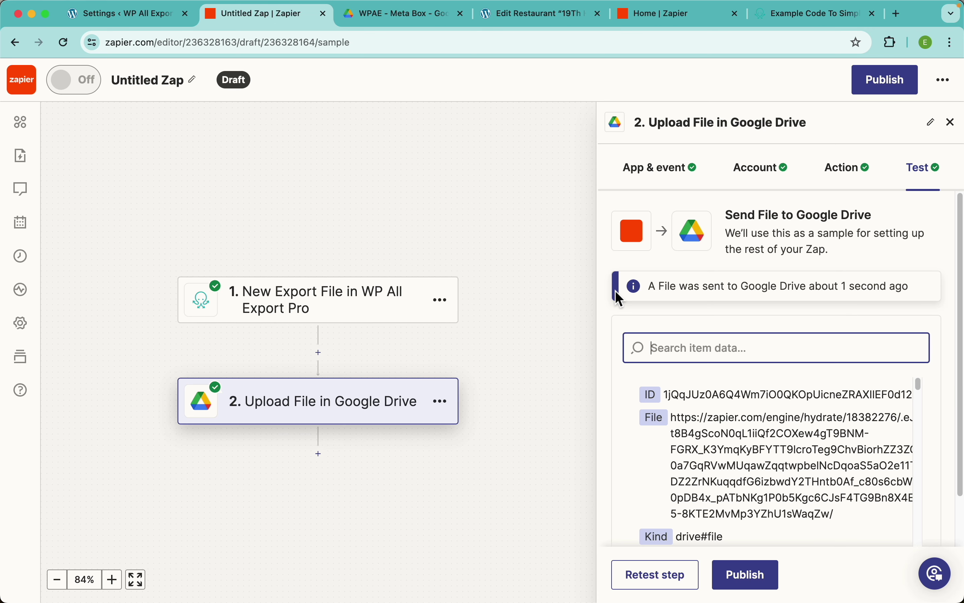
Step: Open the uploaded Restaurants Export spreadsheet from the Drive folder, look through its rows, and close it
{"action": "left_click", "coordinate": [406, 22]}
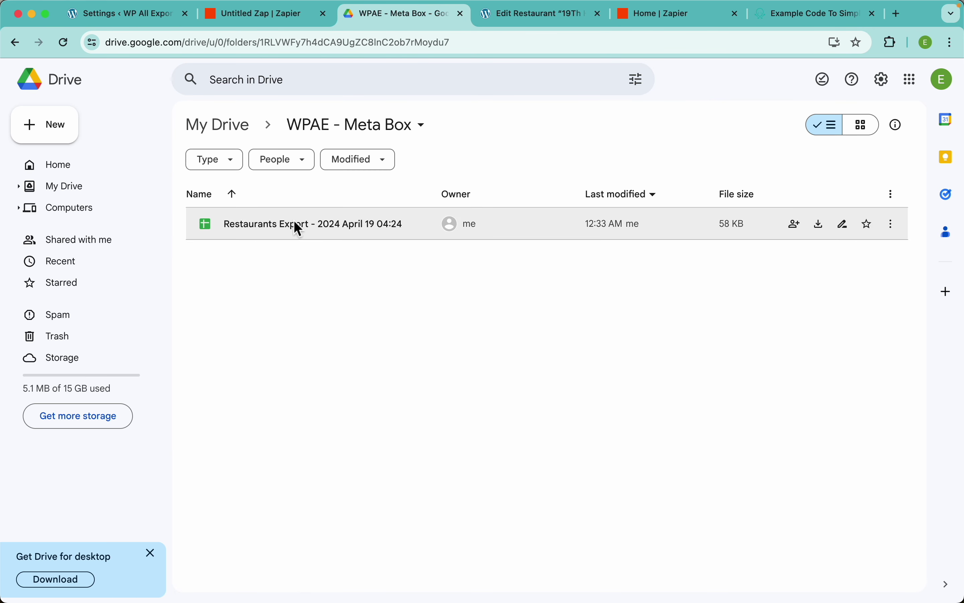
{"action": "double_click", "coordinate": [328, 227]}
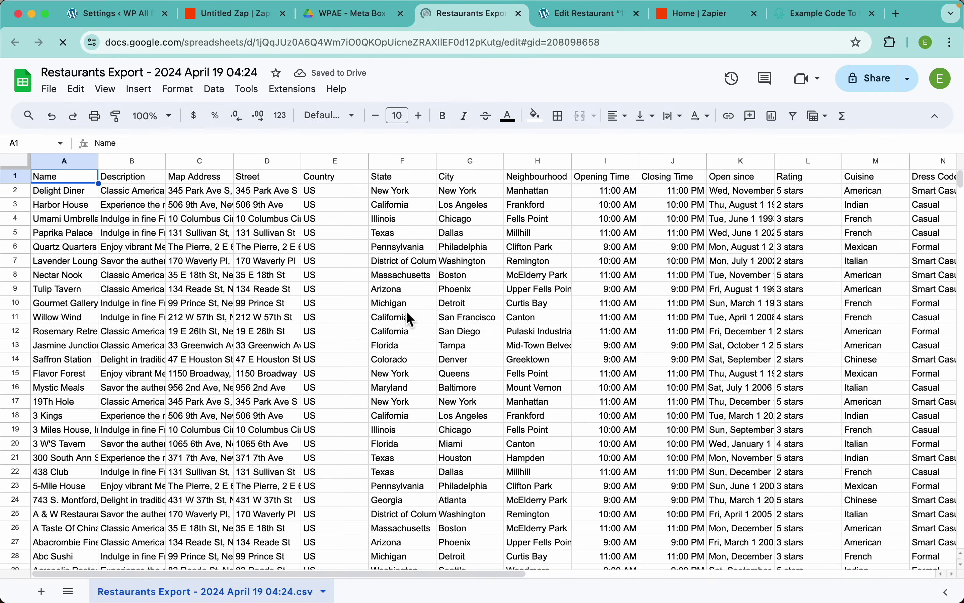
{"action": "scroll", "coordinate": [435, 385], "scroll_direction": "down", "scroll_amount": 20}
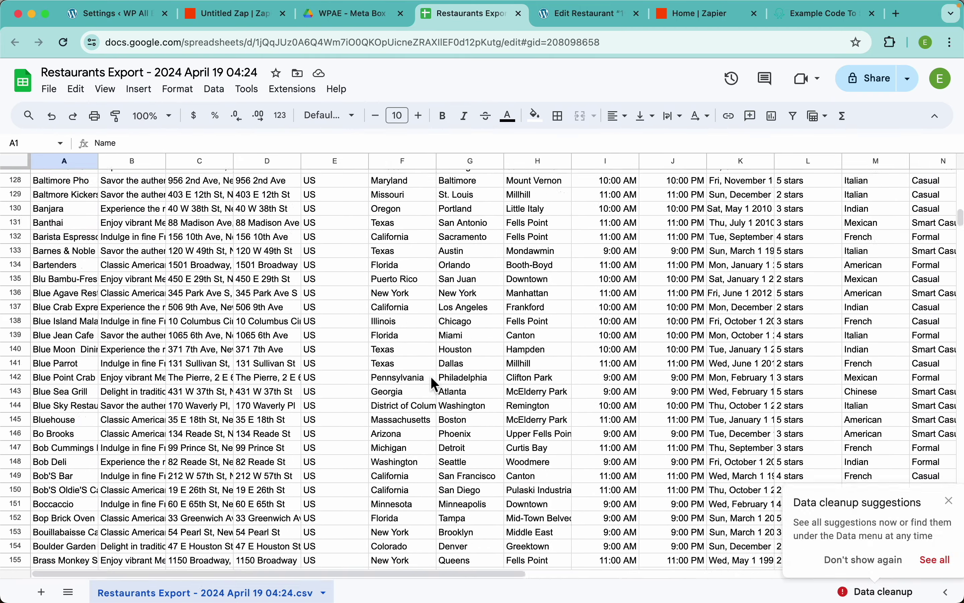
{"action": "scroll", "coordinate": [441, 377], "scroll_direction": "up", "scroll_amount": 20}
{"action": "left_click", "coordinate": [951, 501]}
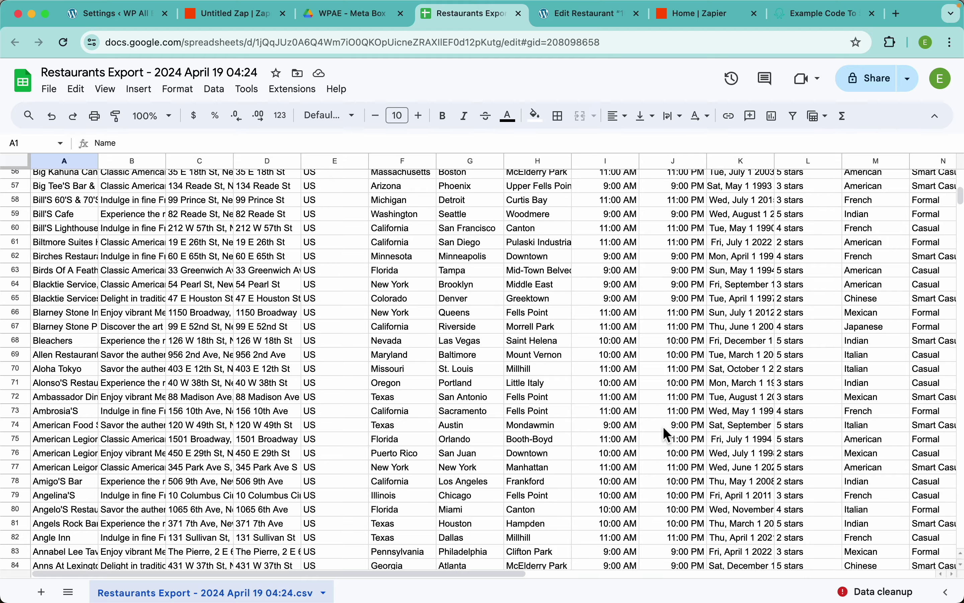
{"action": "scroll", "coordinate": [663, 426], "scroll_direction": "up", "scroll_amount": 20}
{"action": "scroll", "coordinate": [594, 341], "scroll_direction": "left", "scroll_amount": 1}
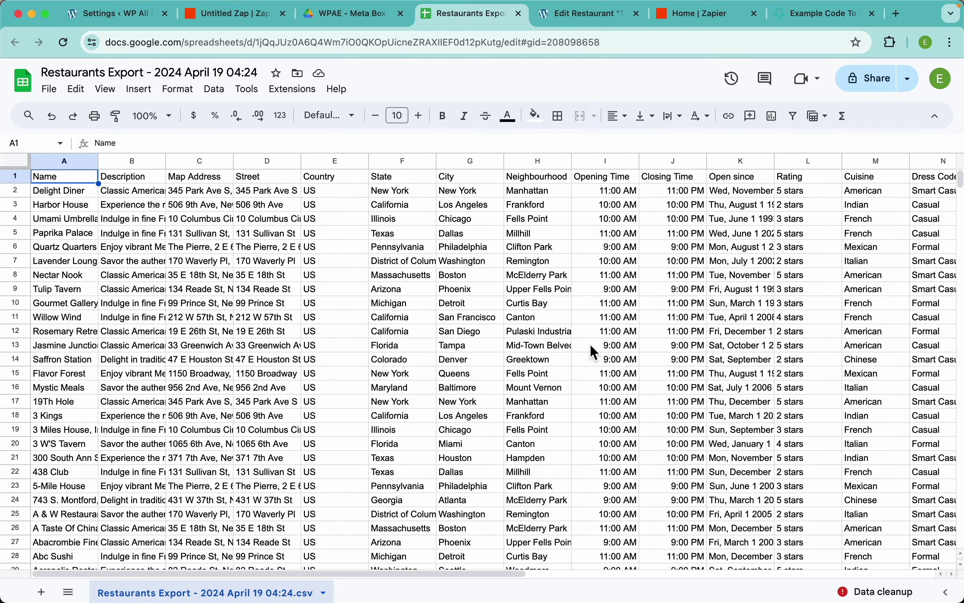
{"action": "left_click", "coordinate": [519, 14]}
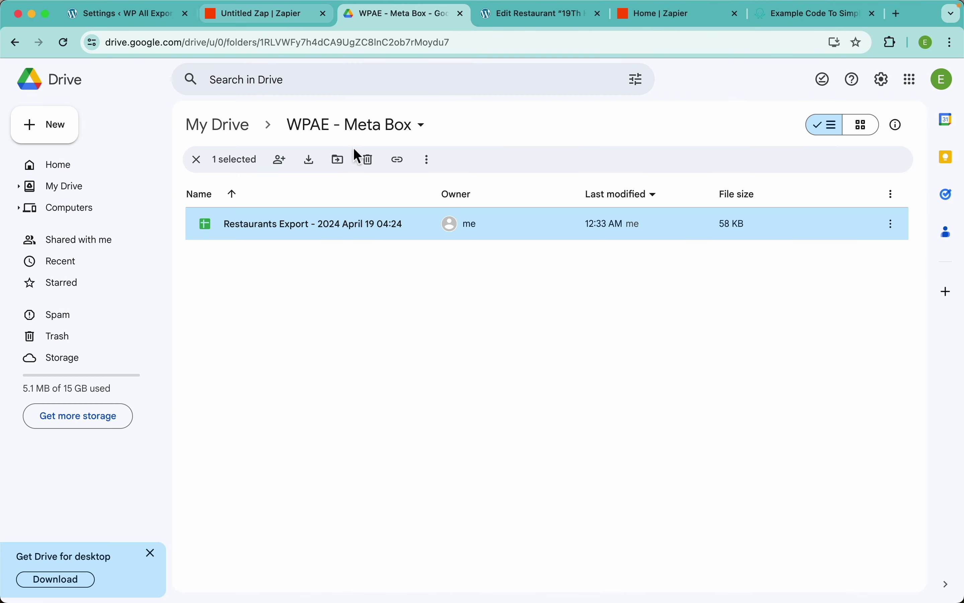
Step: Return to the Zap, rename it Meta Box Export, and publish it
{"action": "left_click", "coordinate": [284, 20]}
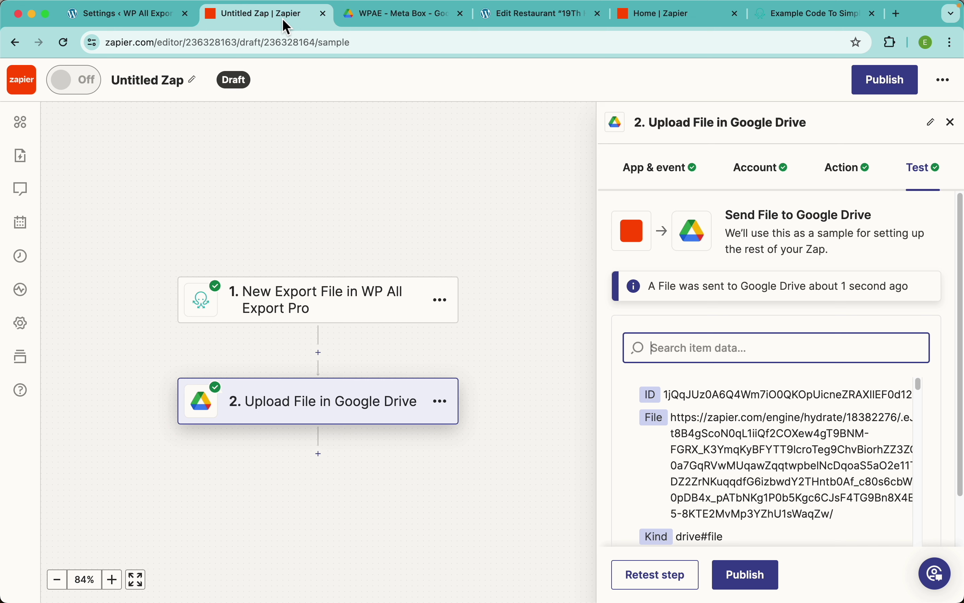
{"action": "left_click", "coordinate": [146, 84]}
{"action": "type", "text": "Meta BoxExport"}
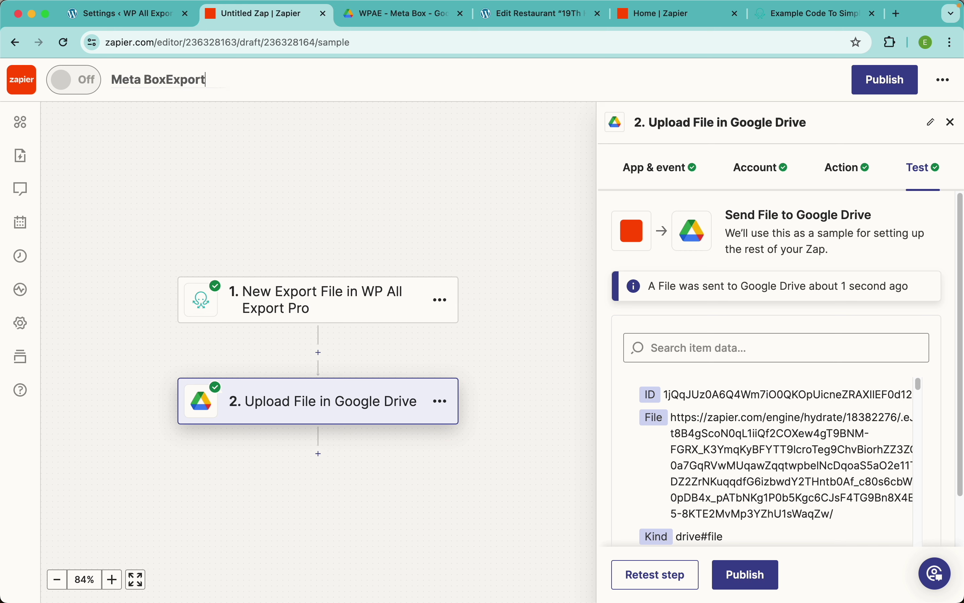
{"action": "left_click", "coordinate": [168, 82]}
{"action": "left_click", "coordinate": [447, 217]}
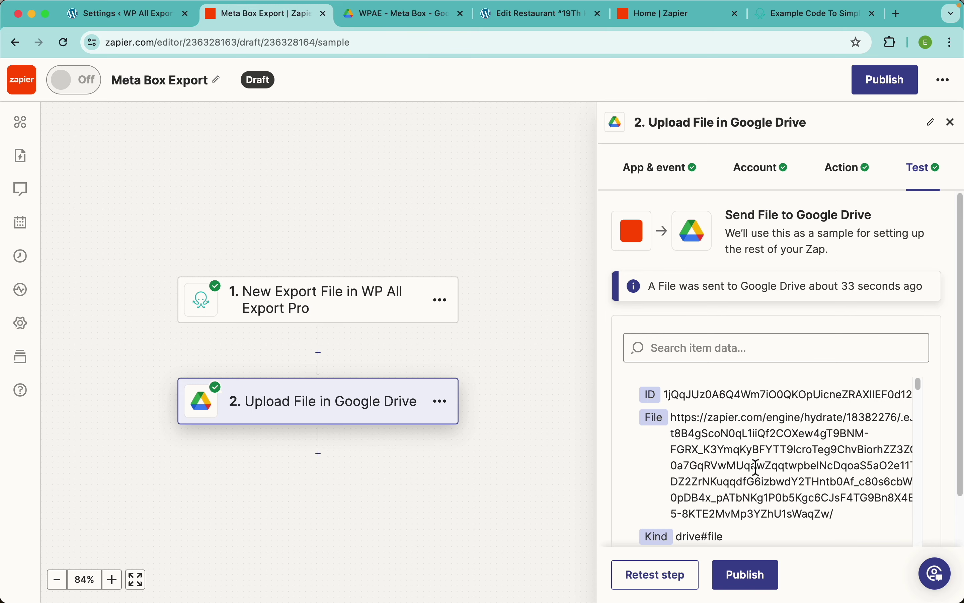
{"action": "left_click", "coordinate": [762, 589]}
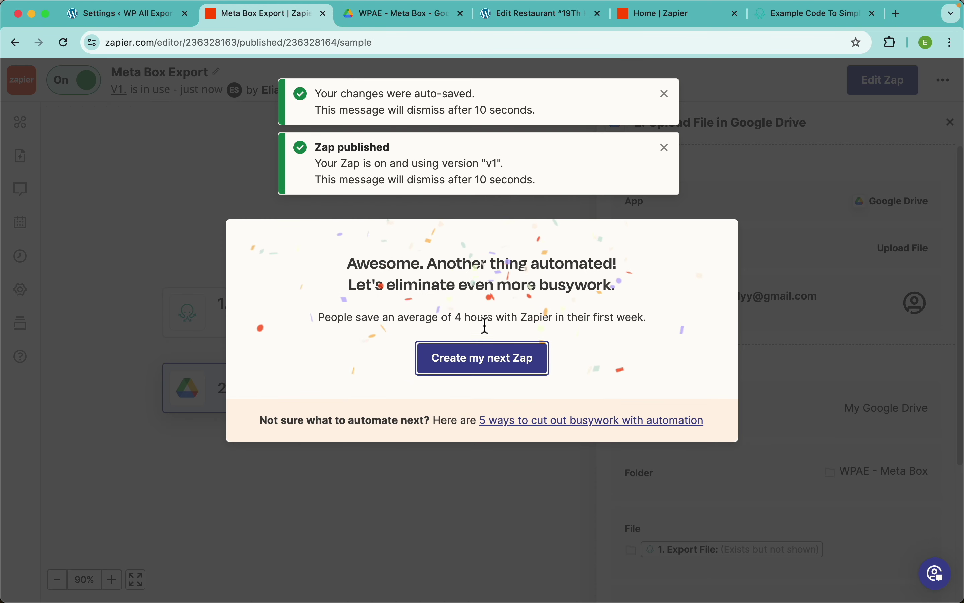
{"action": "left_click", "coordinate": [178, 262]}
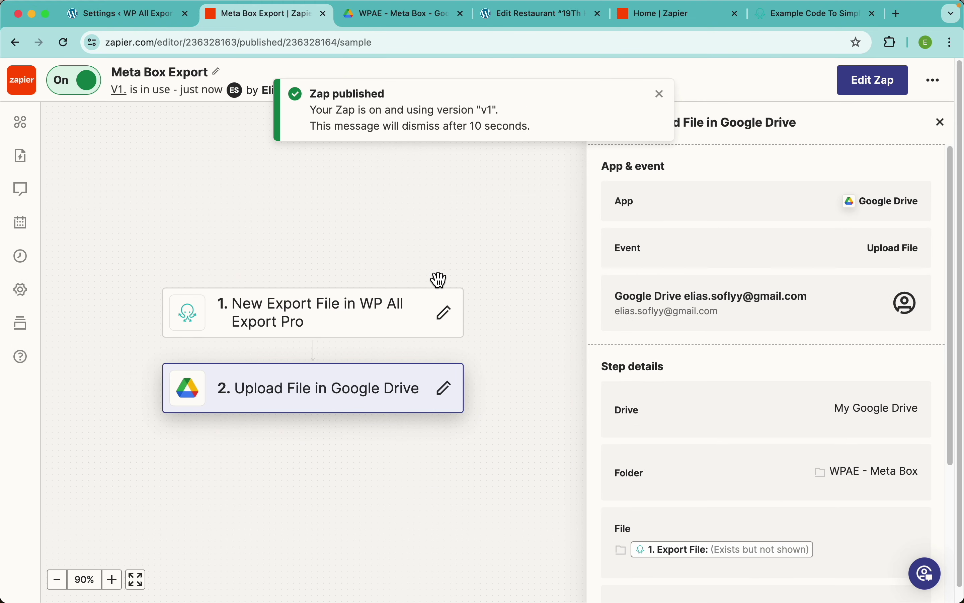
Step: Switch to the WordPress site and rerun the Restaurants Export from WP All Export's list of existing exports
{"action": "left_click", "coordinate": [153, 20]}
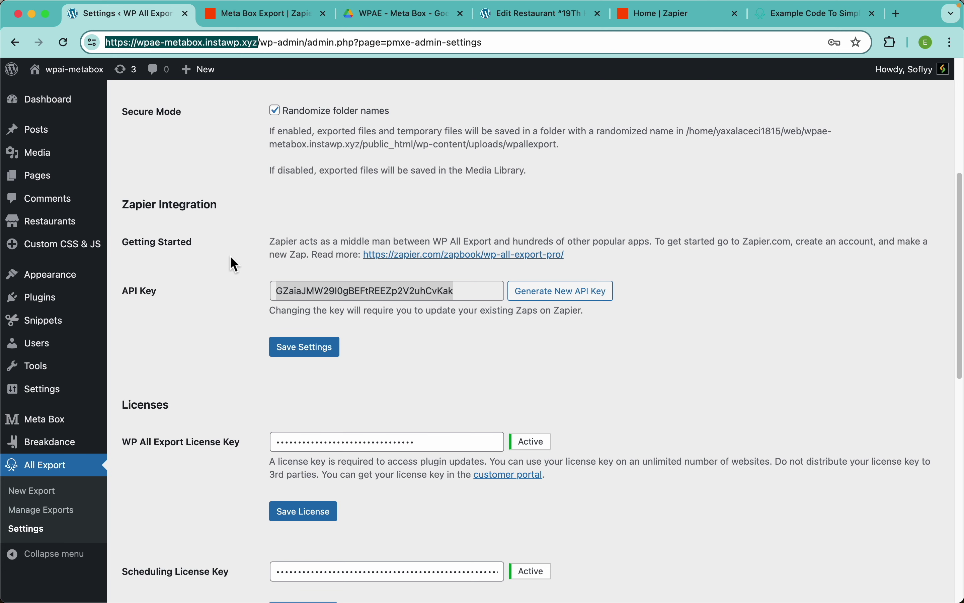
{"action": "left_click", "coordinate": [44, 512]}
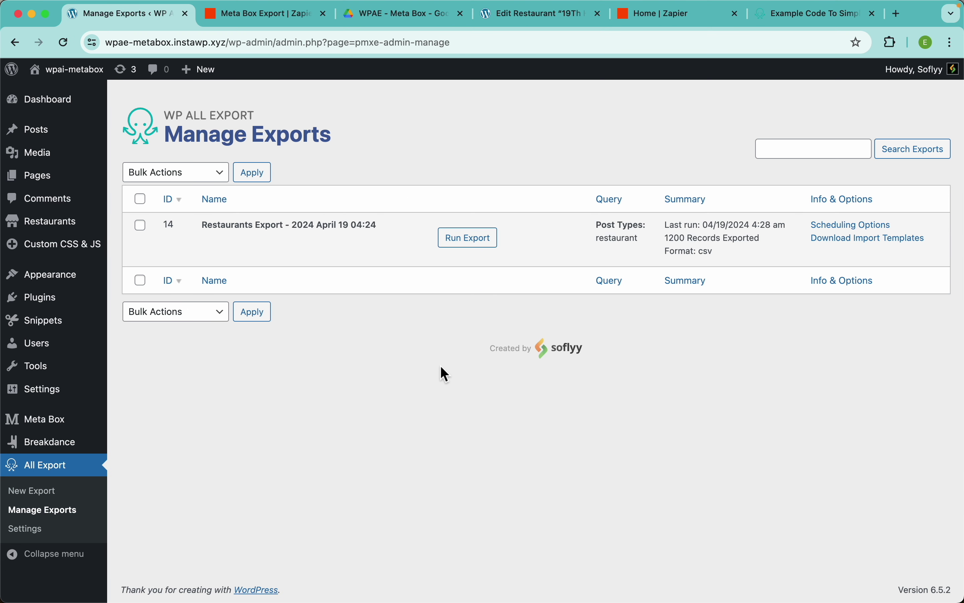
{"action": "left_click", "coordinate": [403, 14]}
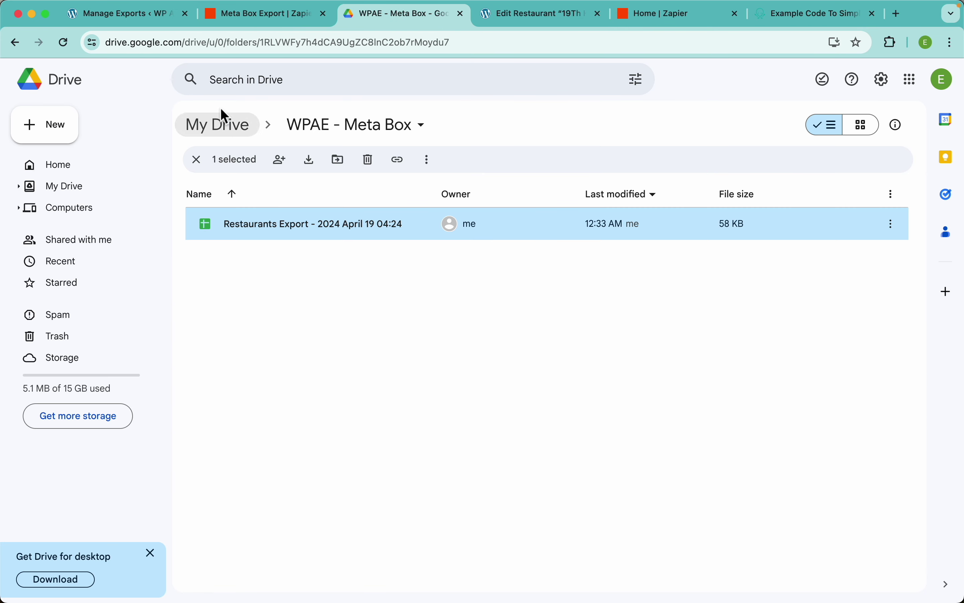
{"action": "left_click", "coordinate": [127, 15]}
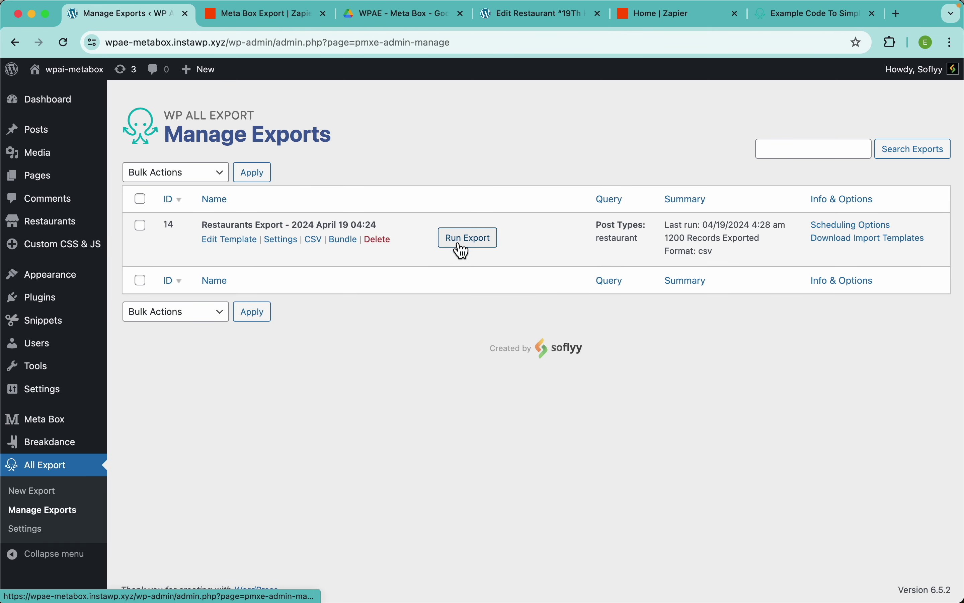
{"action": "left_click", "coordinate": [476, 243]}
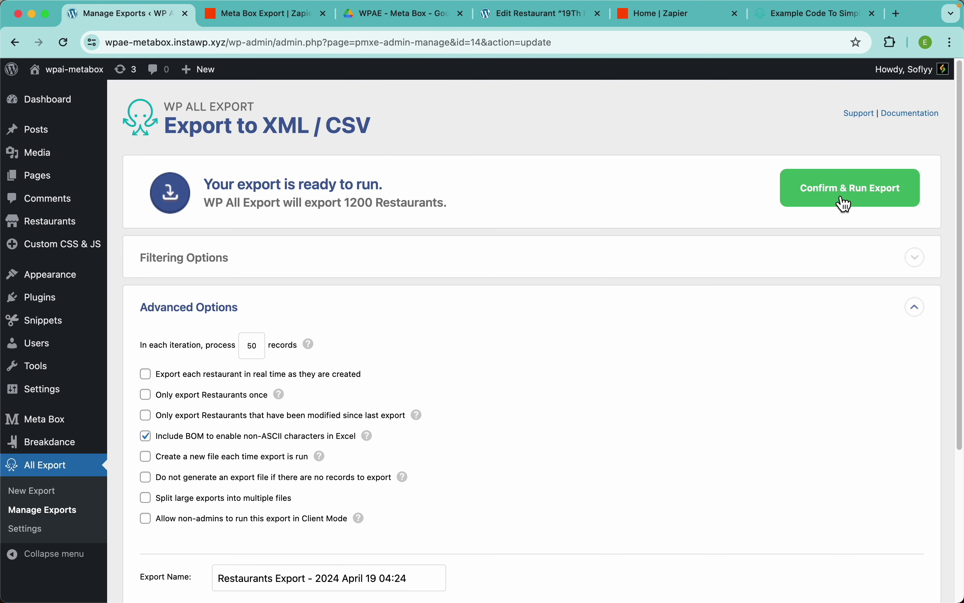
{"action": "left_click", "coordinate": [847, 205]}
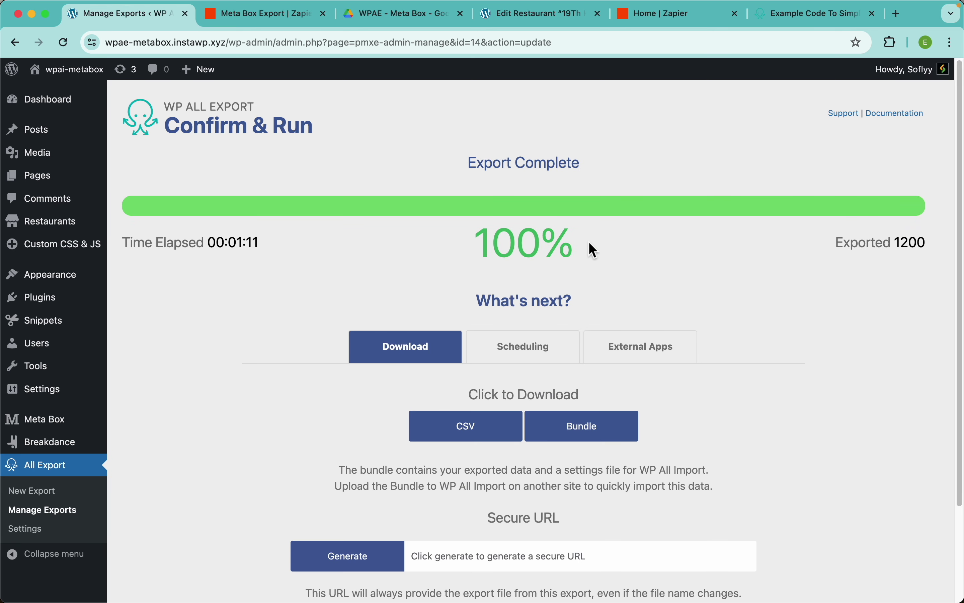
Step: Open the newest Restaurants Export file in the Drive folder, look over its rows, and return to the WordPress export page
{"action": "left_click", "coordinate": [422, 17]}
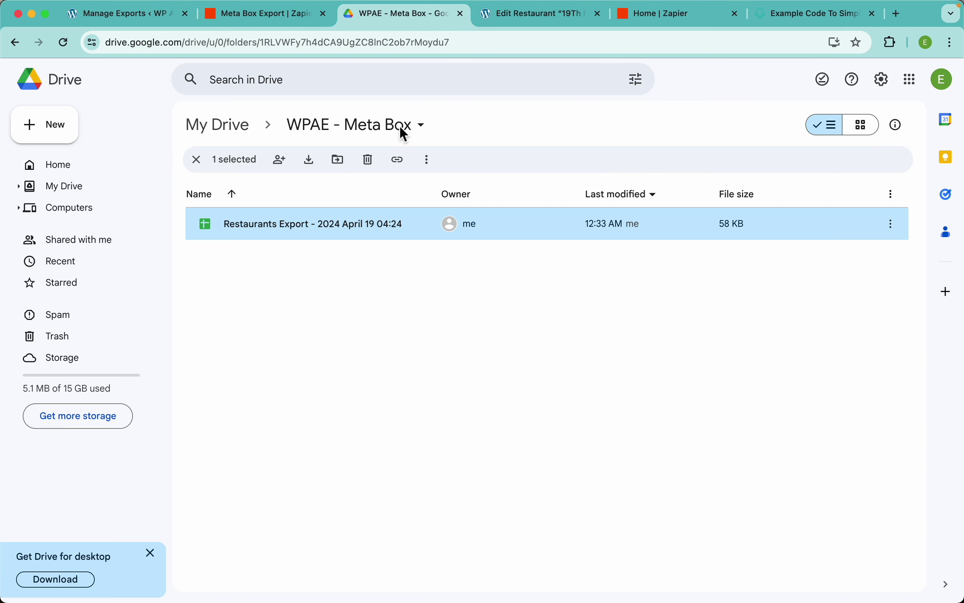
{"action": "left_click", "coordinate": [368, 284]}
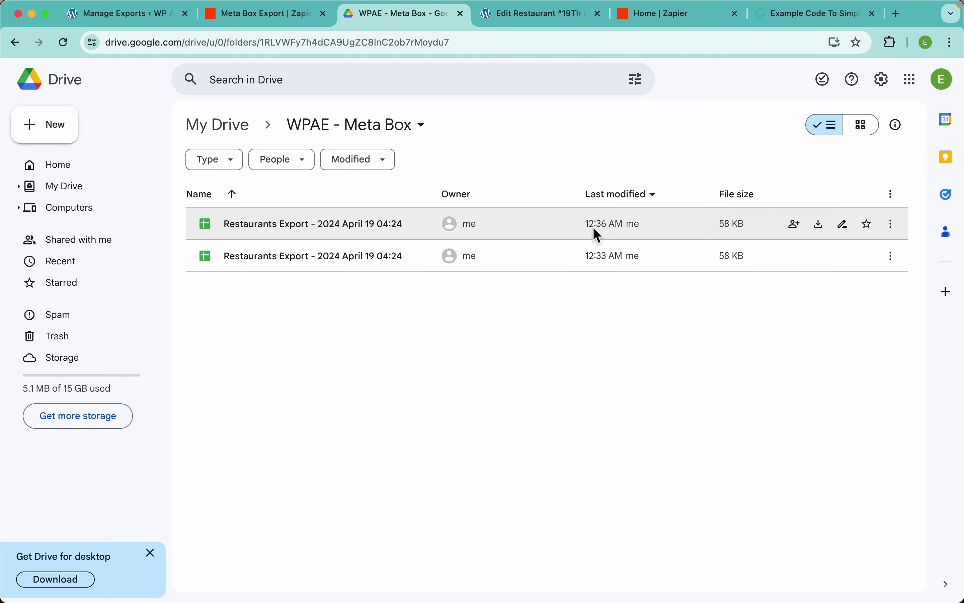
{"action": "double_click", "coordinate": [311, 229]}
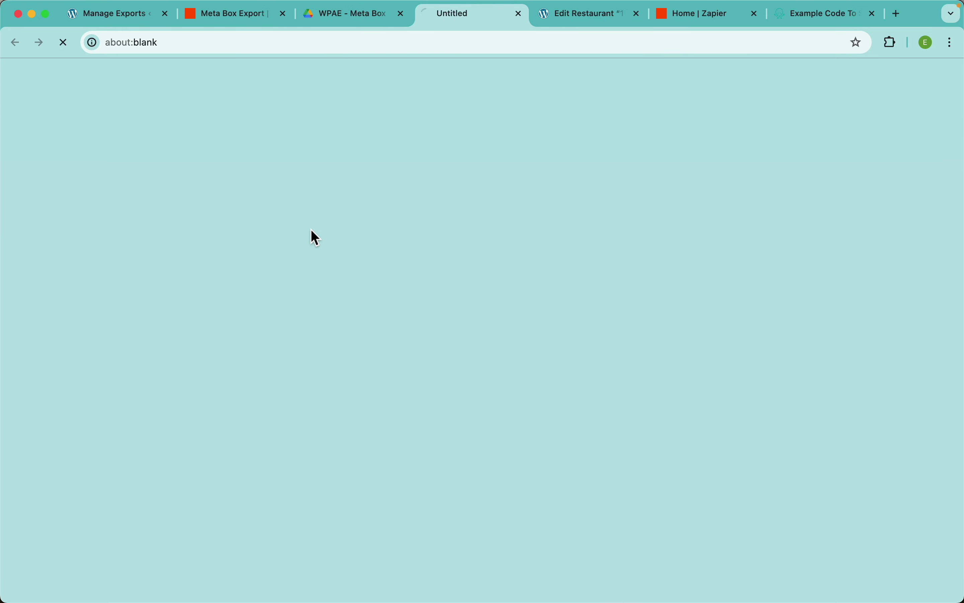
{"action": "scroll", "coordinate": [293, 334], "scroll_direction": "down", "scroll_amount": 20}
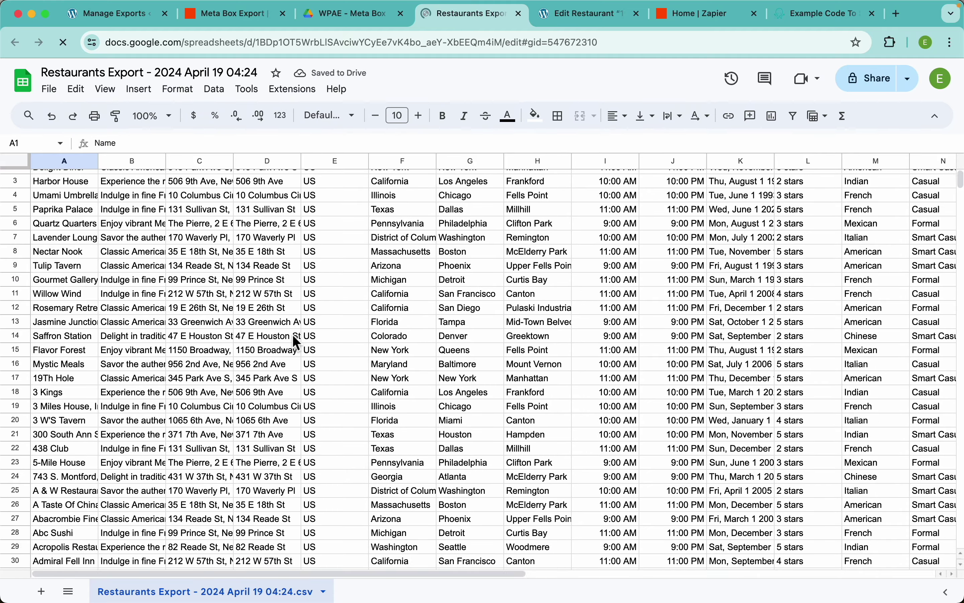
{"action": "scroll", "coordinate": [293, 335], "scroll_direction": "up", "scroll_amount": 20}
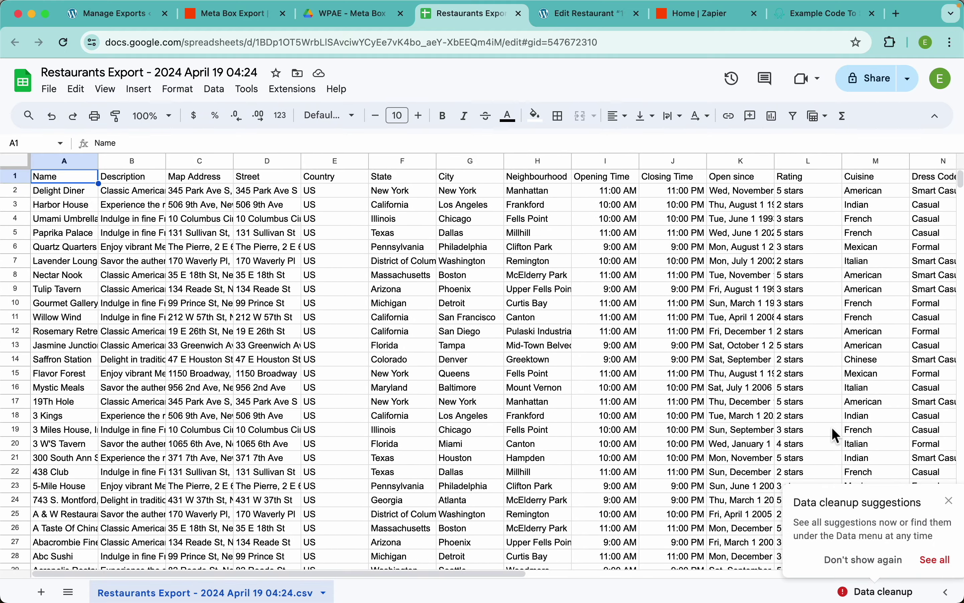
{"action": "left_click", "coordinate": [953, 505]}
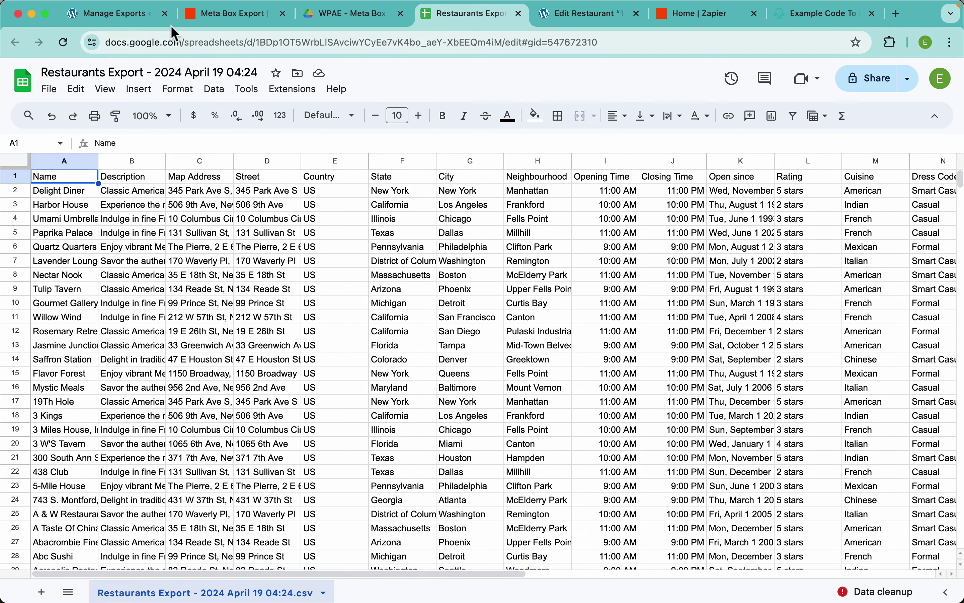
{"action": "left_click", "coordinate": [141, 18]}
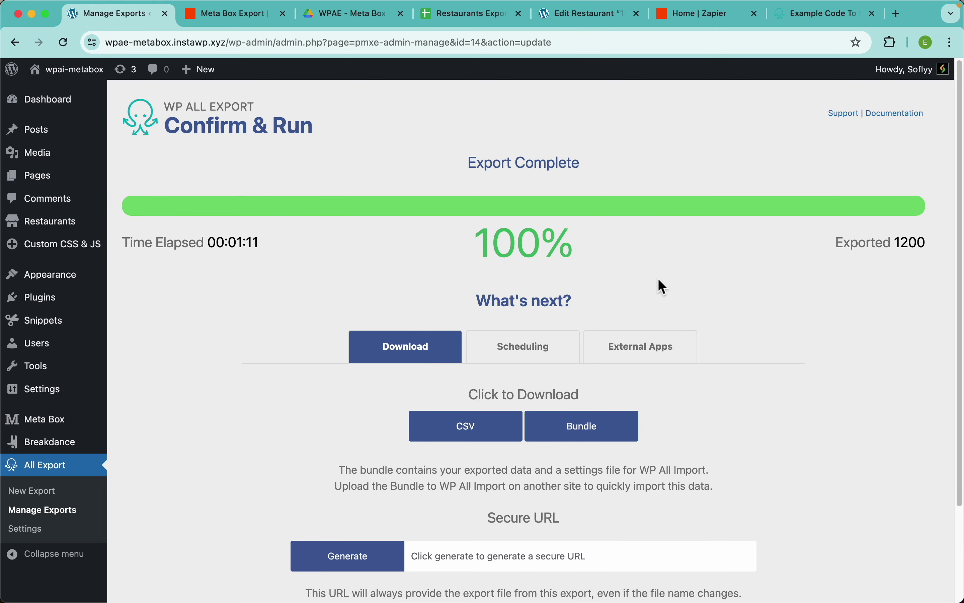